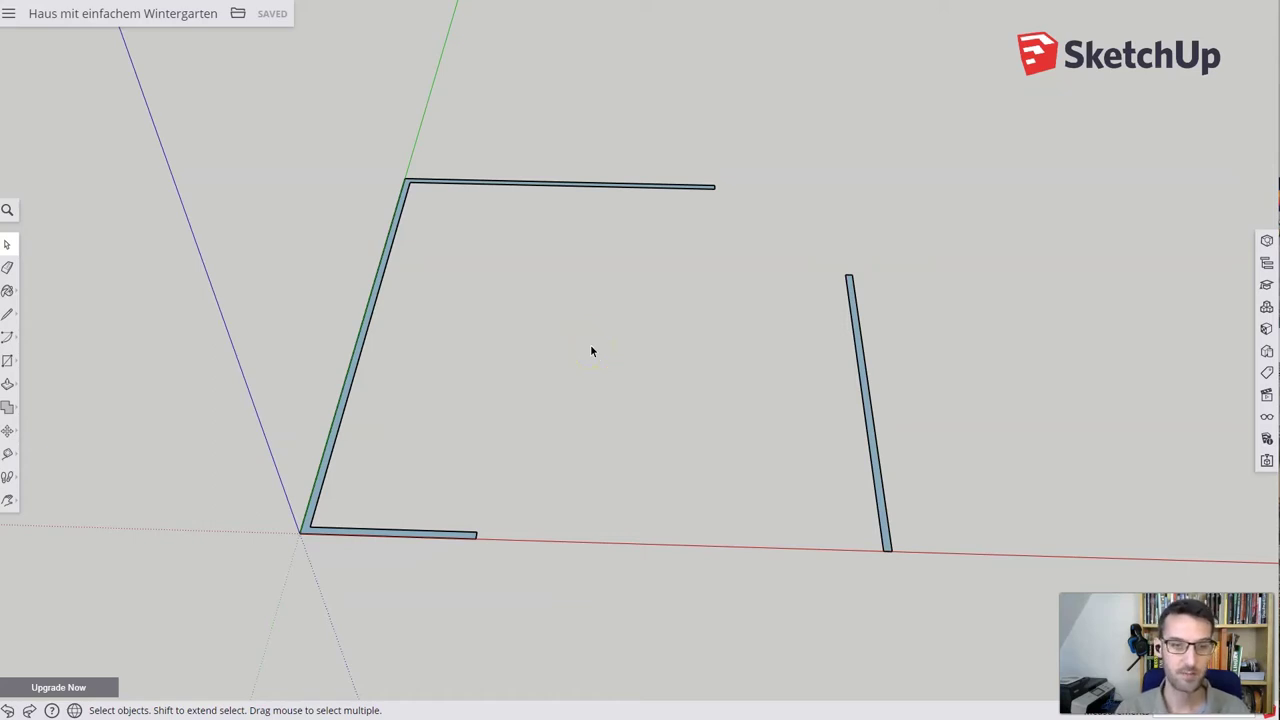
Start a 2 Point Arc from the top wall's right end to the right wall's top
left_click(588, 347)
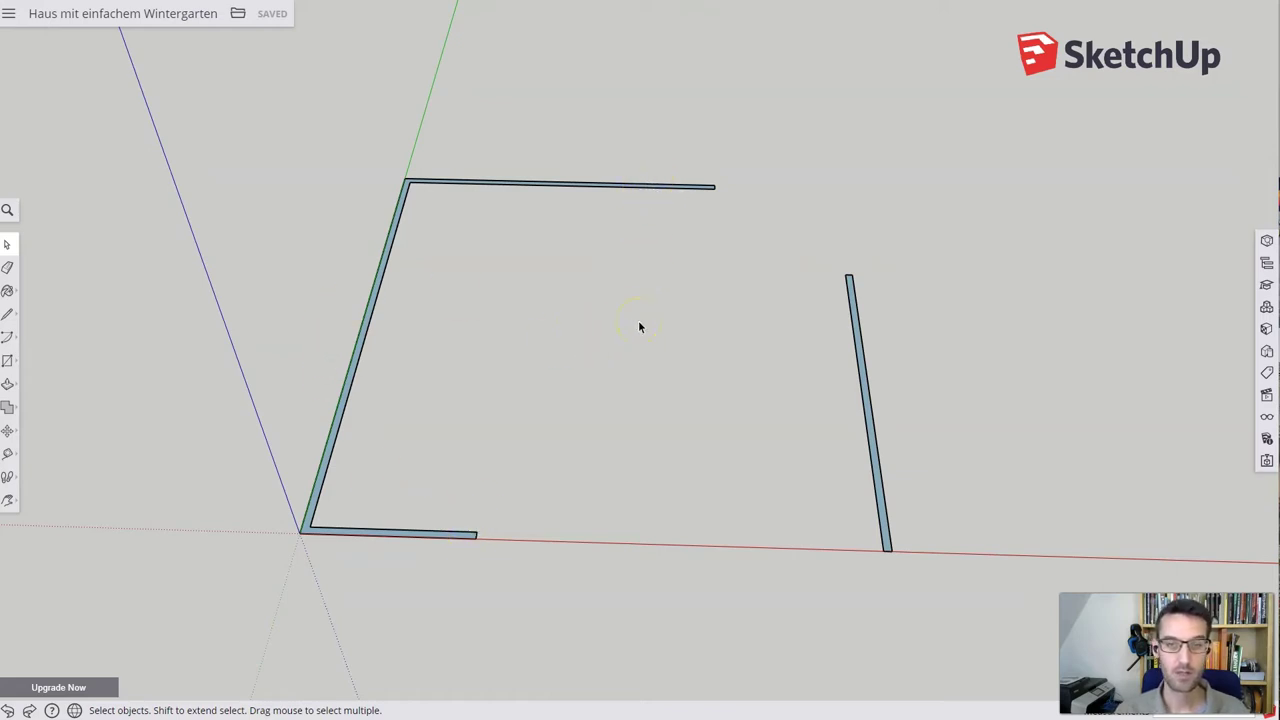
left_click(656, 339)
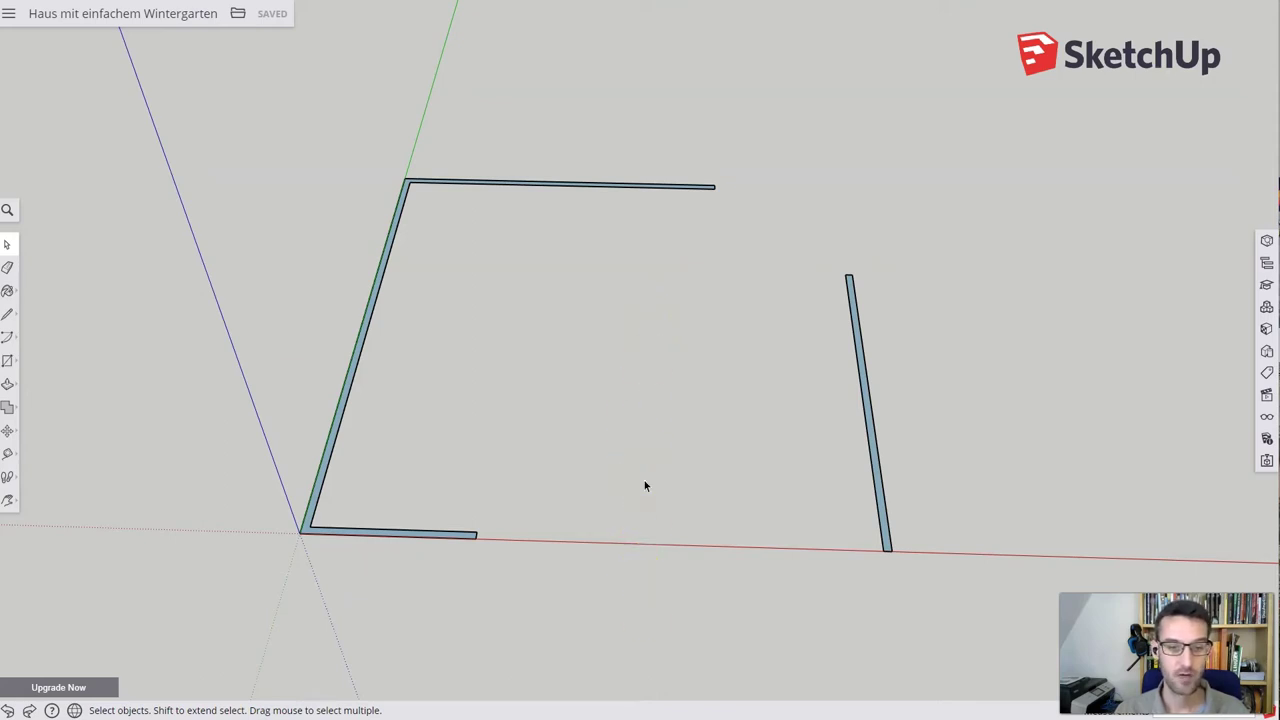
left_click(757, 242)
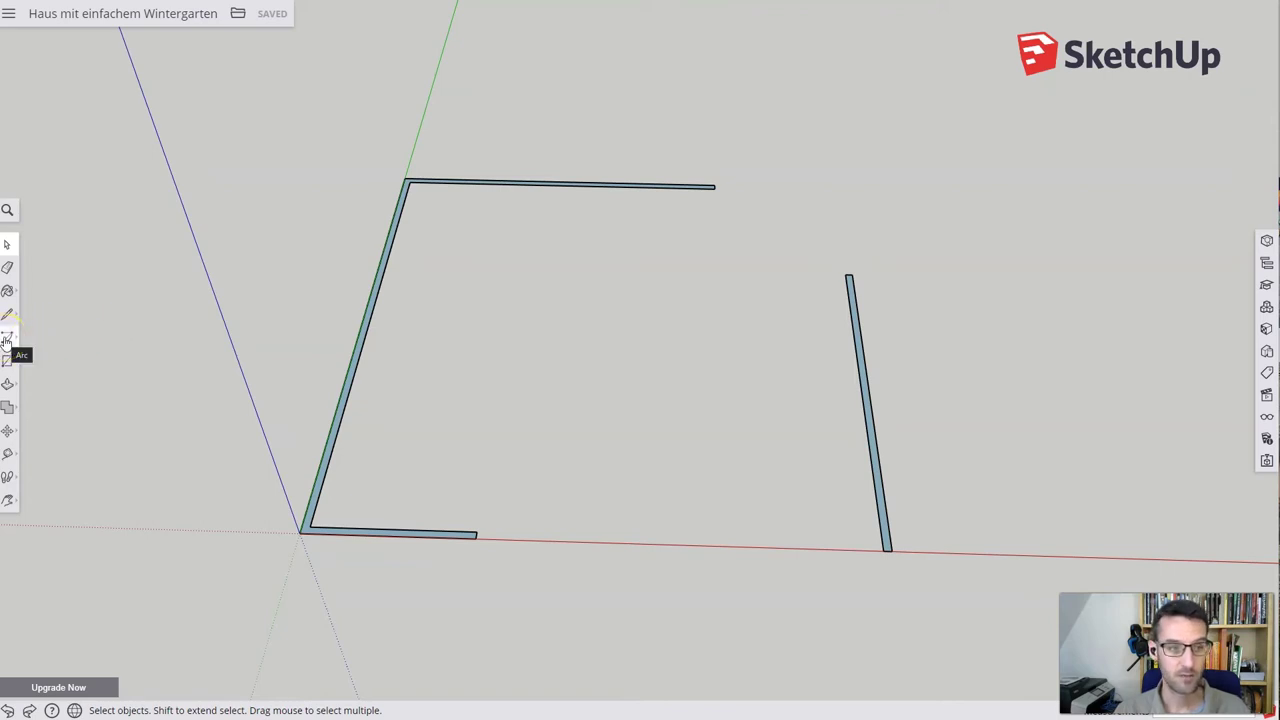
left_click(6, 340)
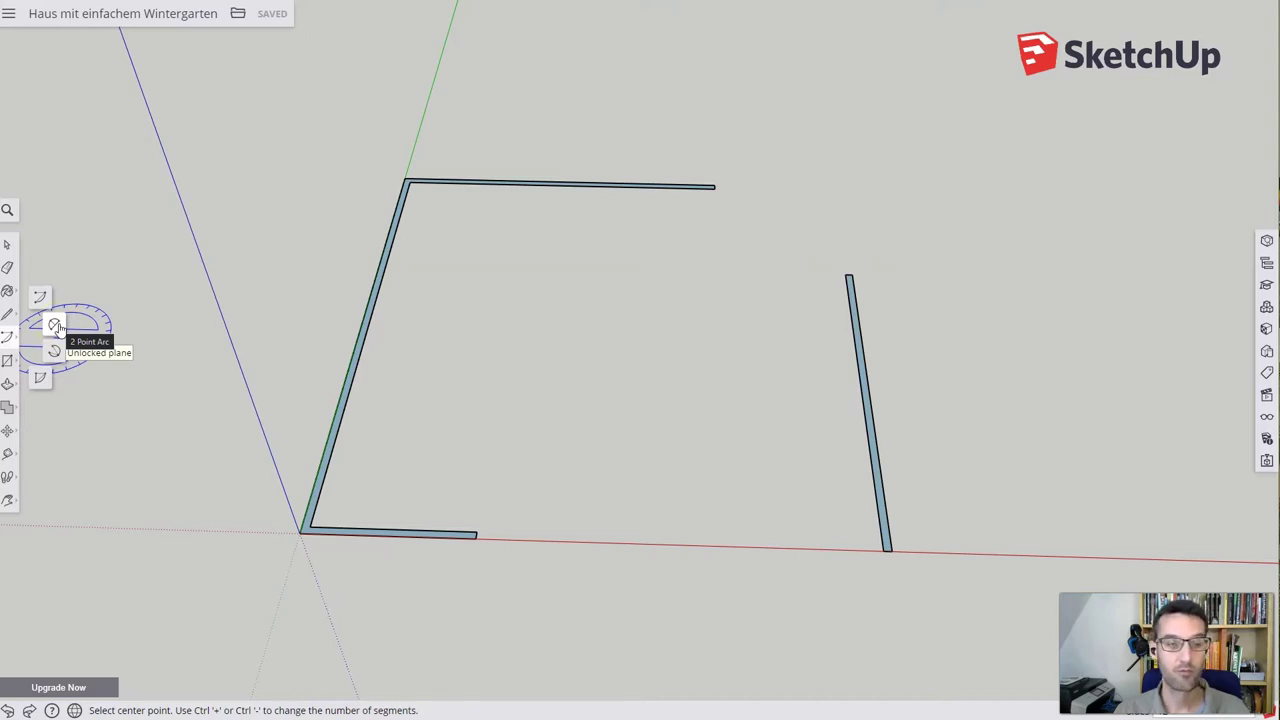
left_click(56, 325)
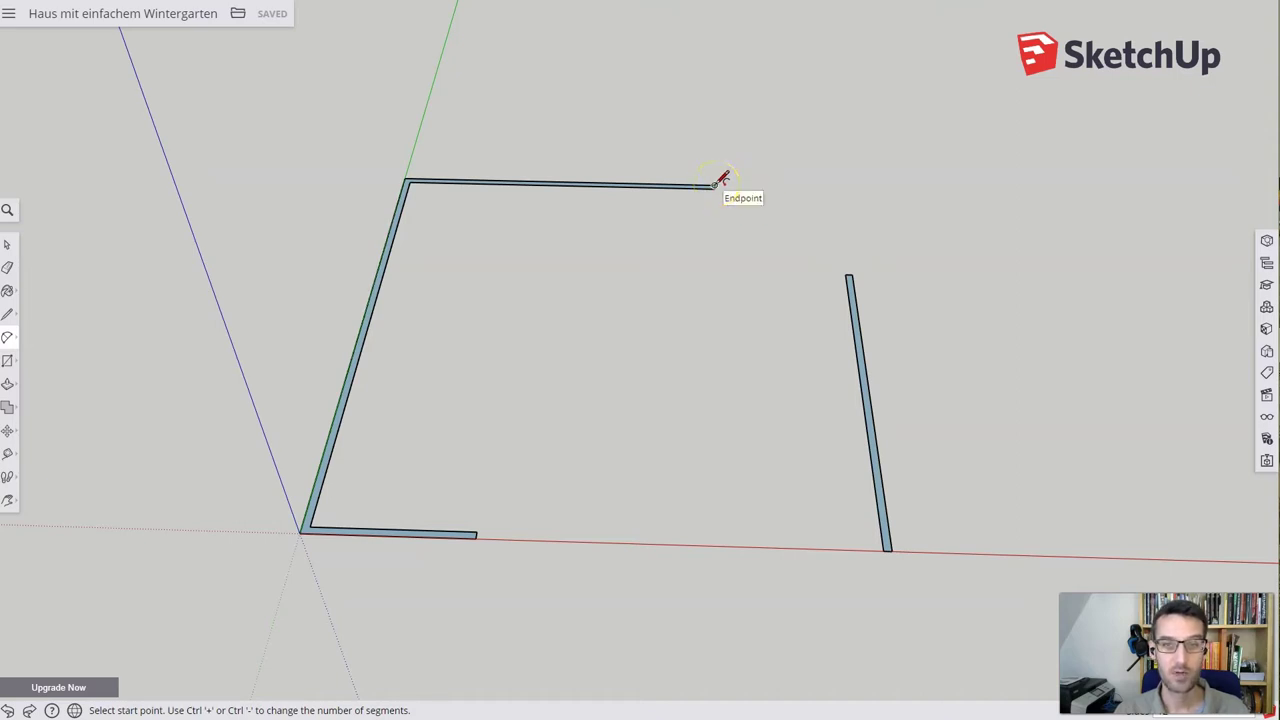
left_click(714, 185)
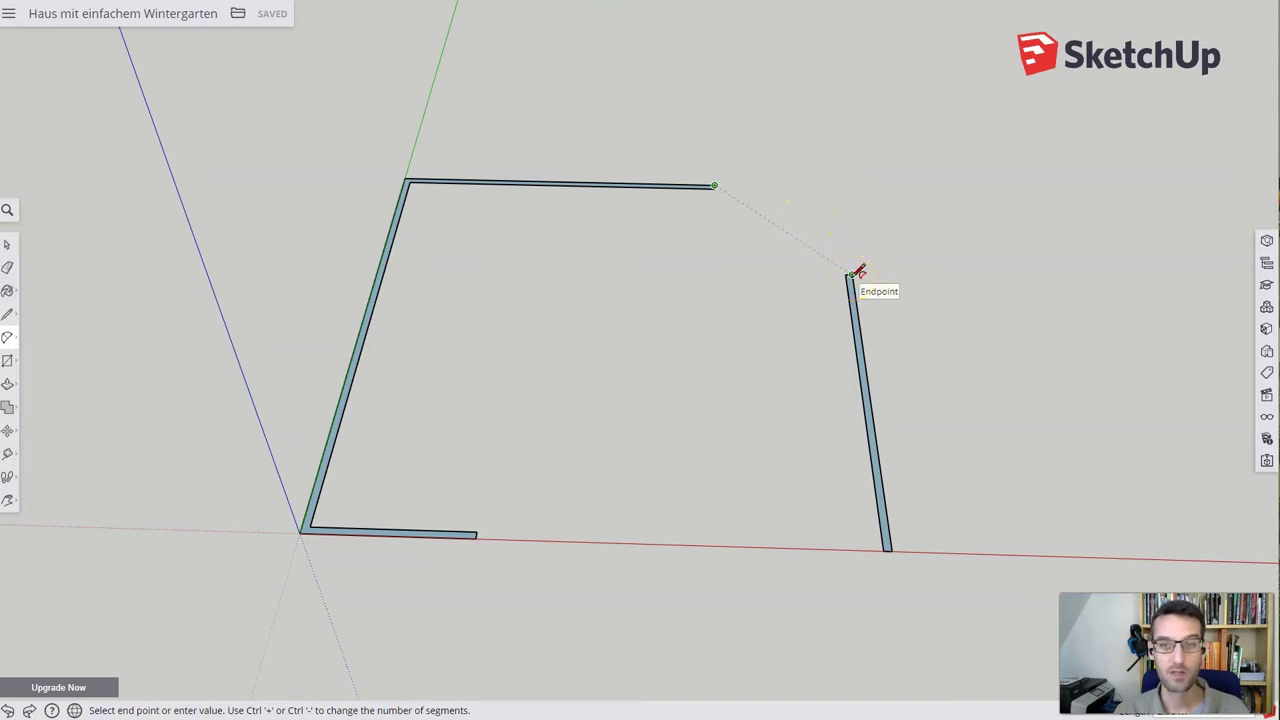
left_click(851, 274)
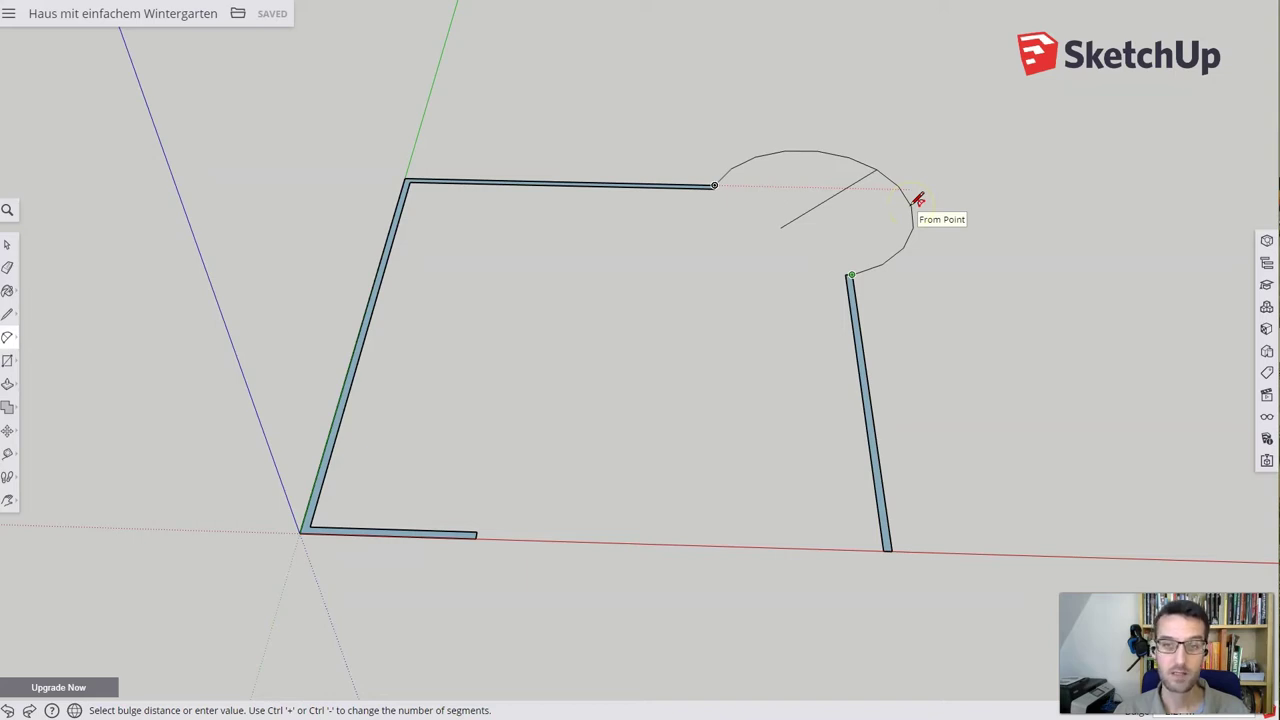
Bulge the arc outward, raise it to 20 segments and finish it
mouse_move(910, 201)
left_mouse_down()
mouse_move(897, 198)
mouse_move(929, 176)
left_mouse_up()
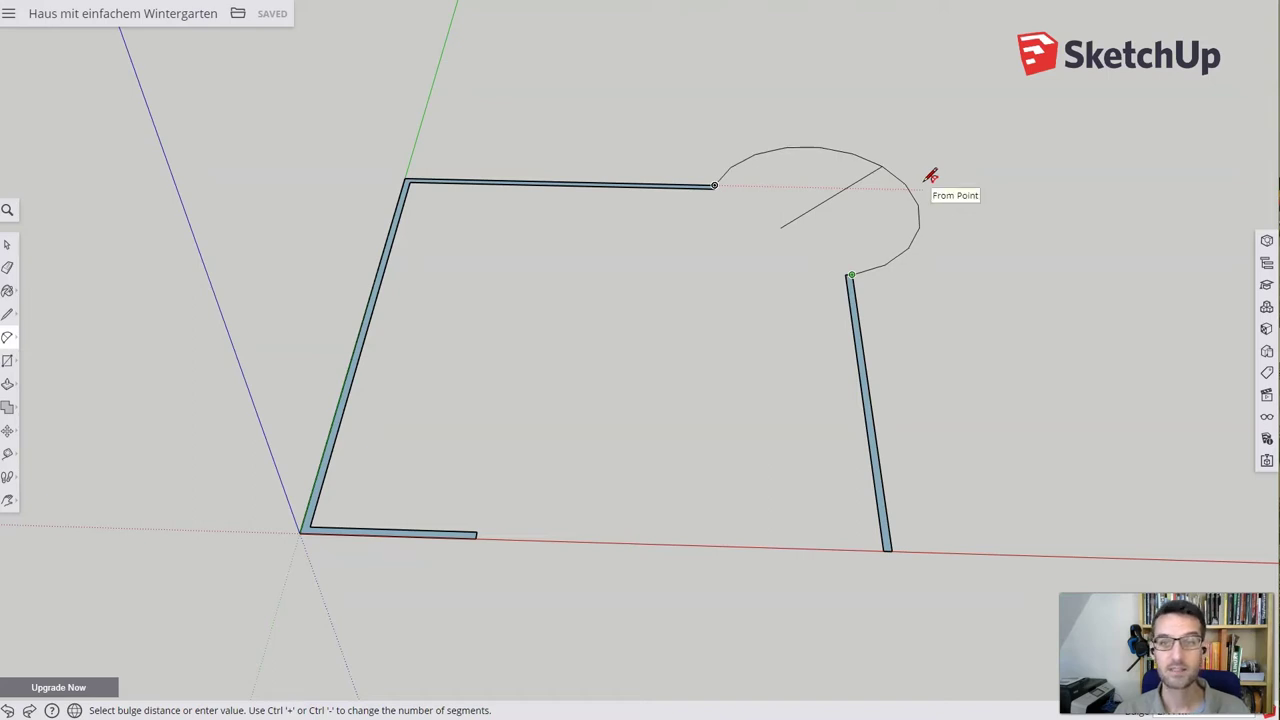
left_click_drag(930, 176, 1040, 138)
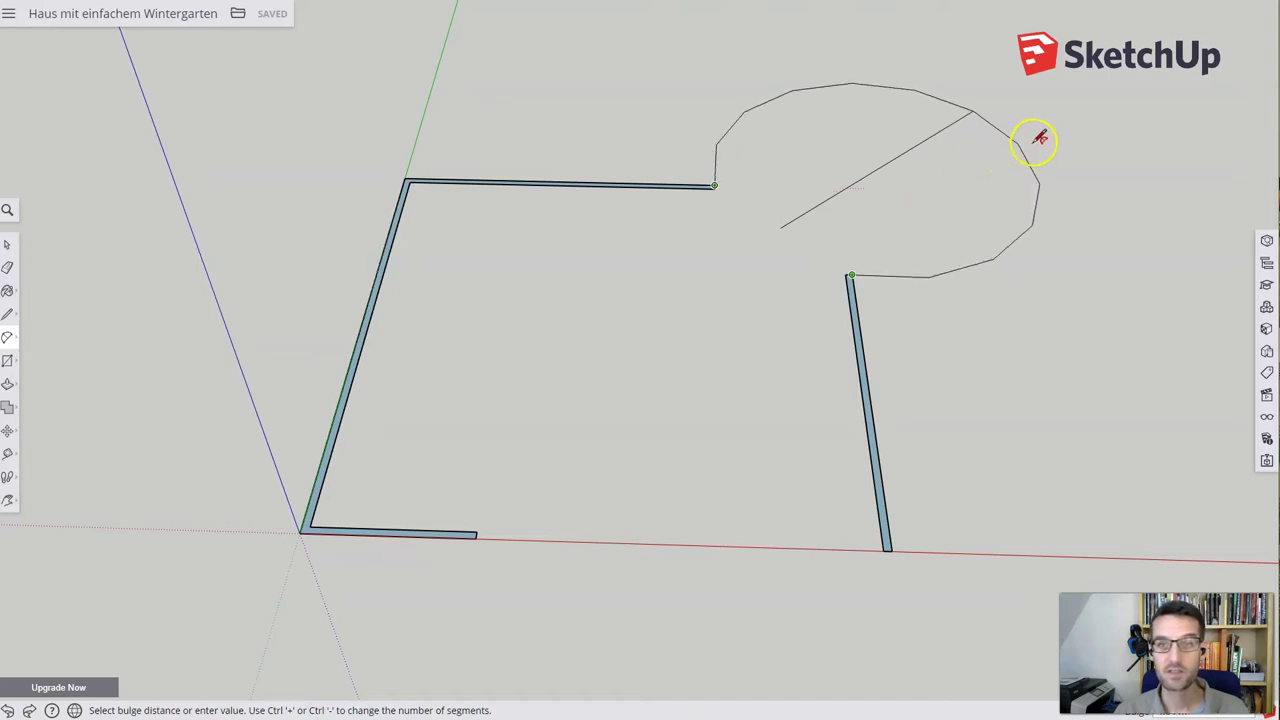
left_click_drag(1040, 138, 930, 178)
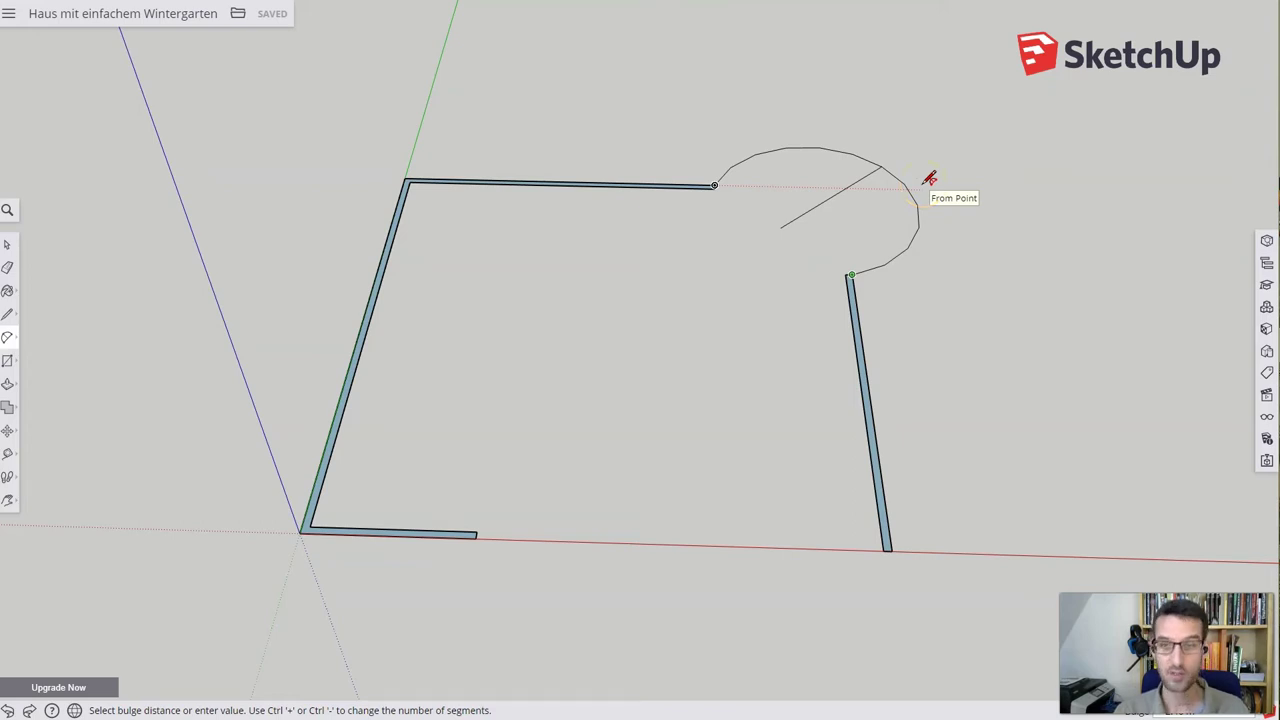
key("ctrl+plus")
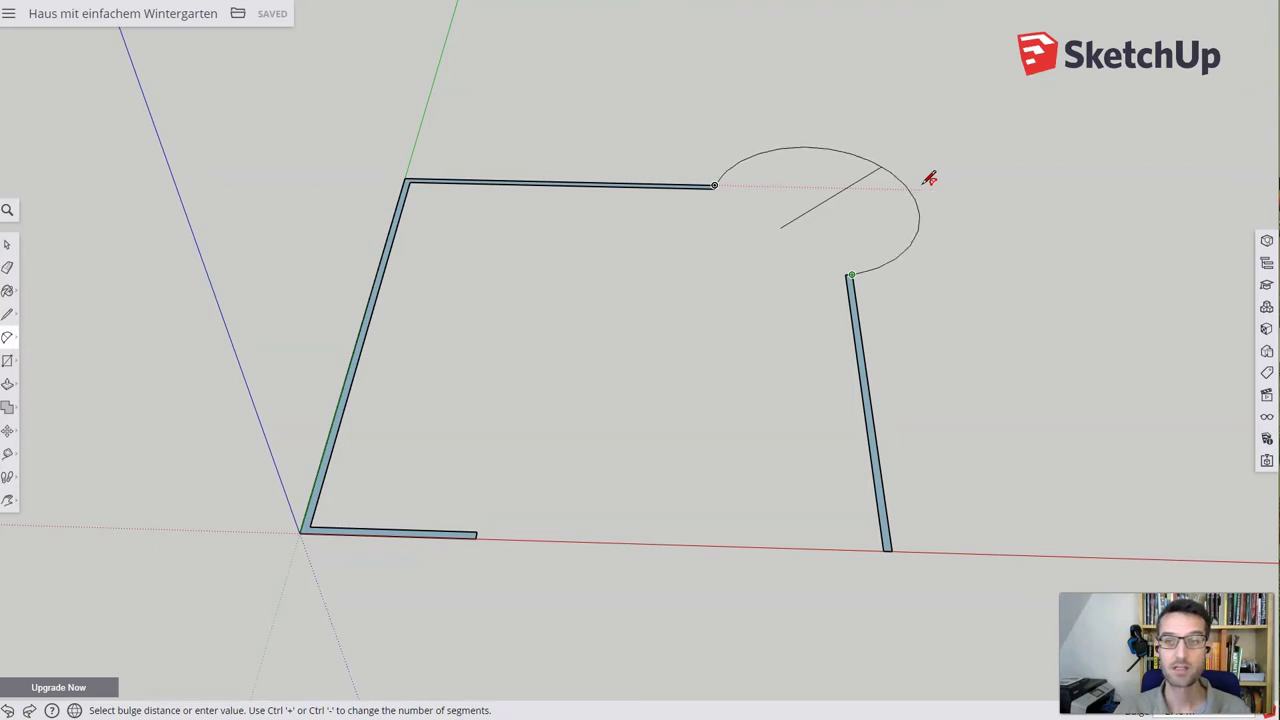
key("ctrl+plus")
key("ctrl+plus")
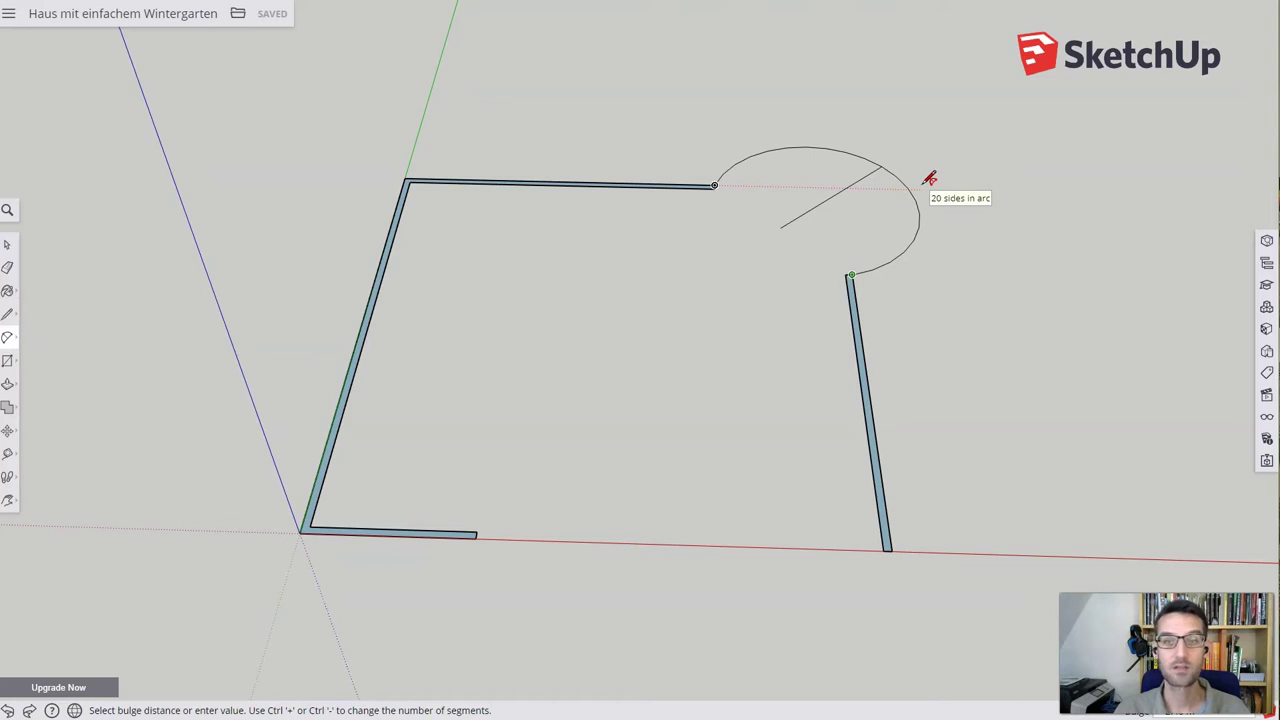
left_click(931, 172)
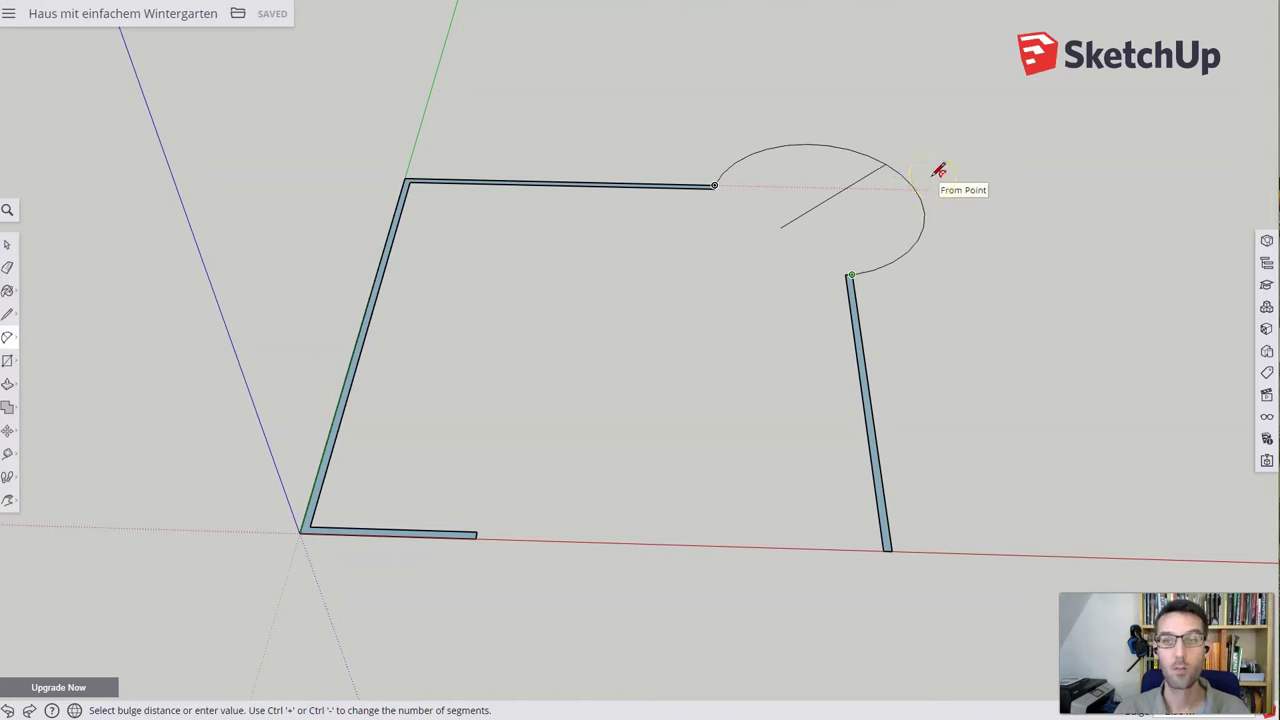
left_click(942, 167)
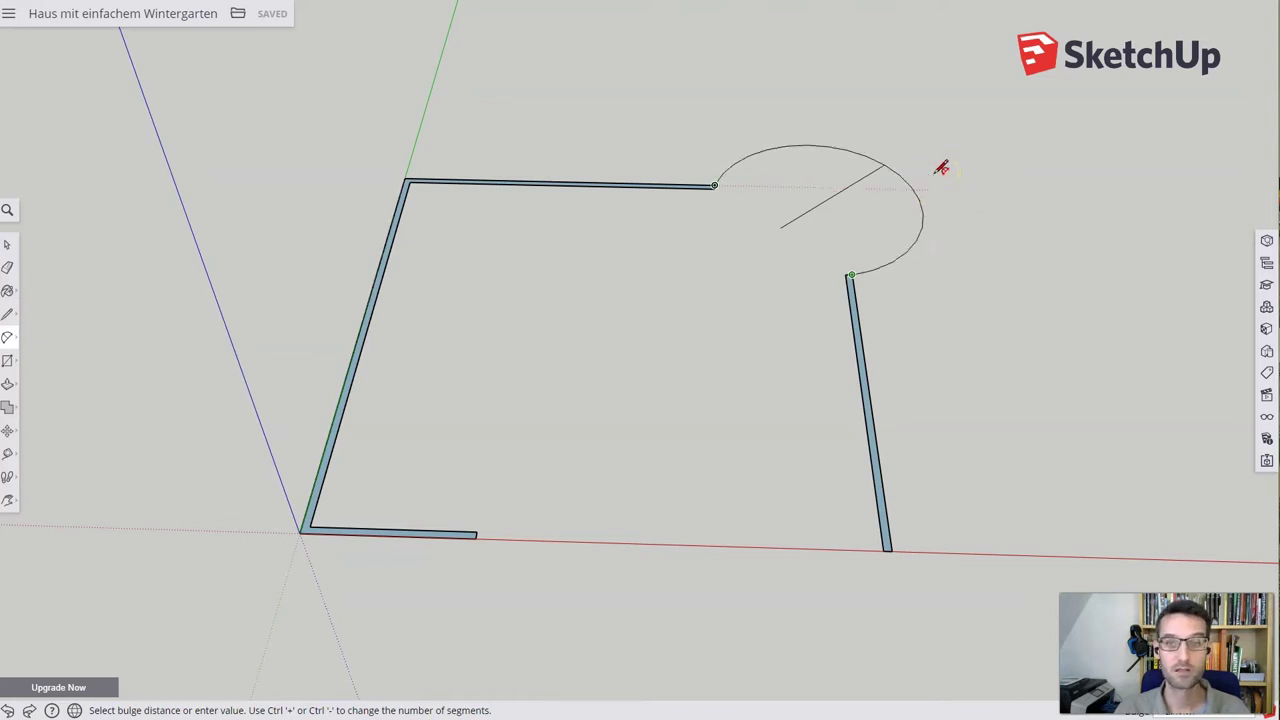
left_click(932, 171)
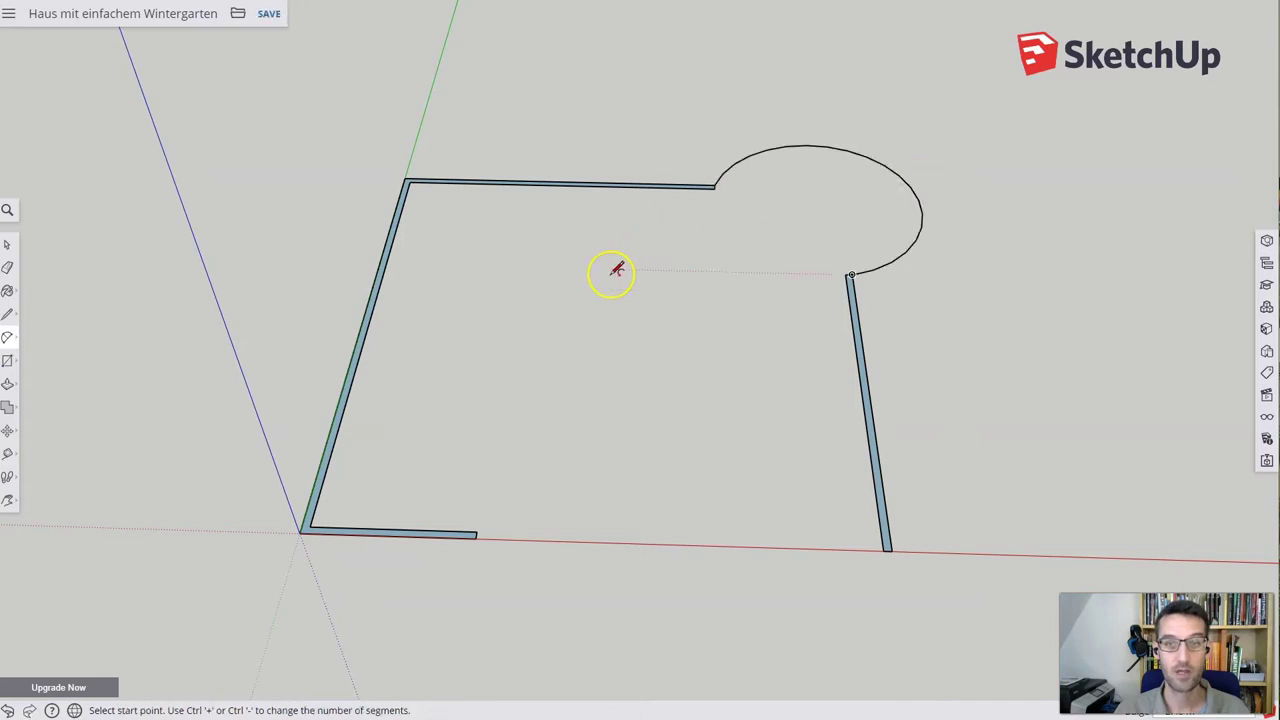
key("space")
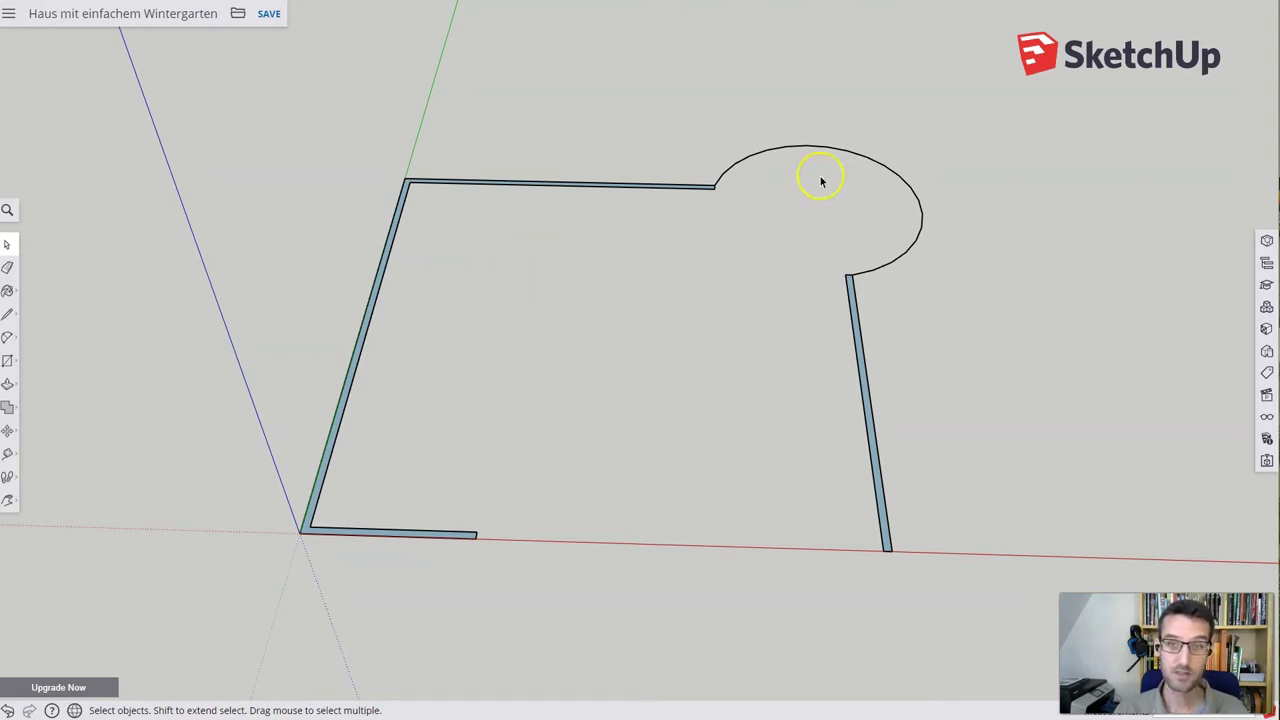
left_click(747, 168)
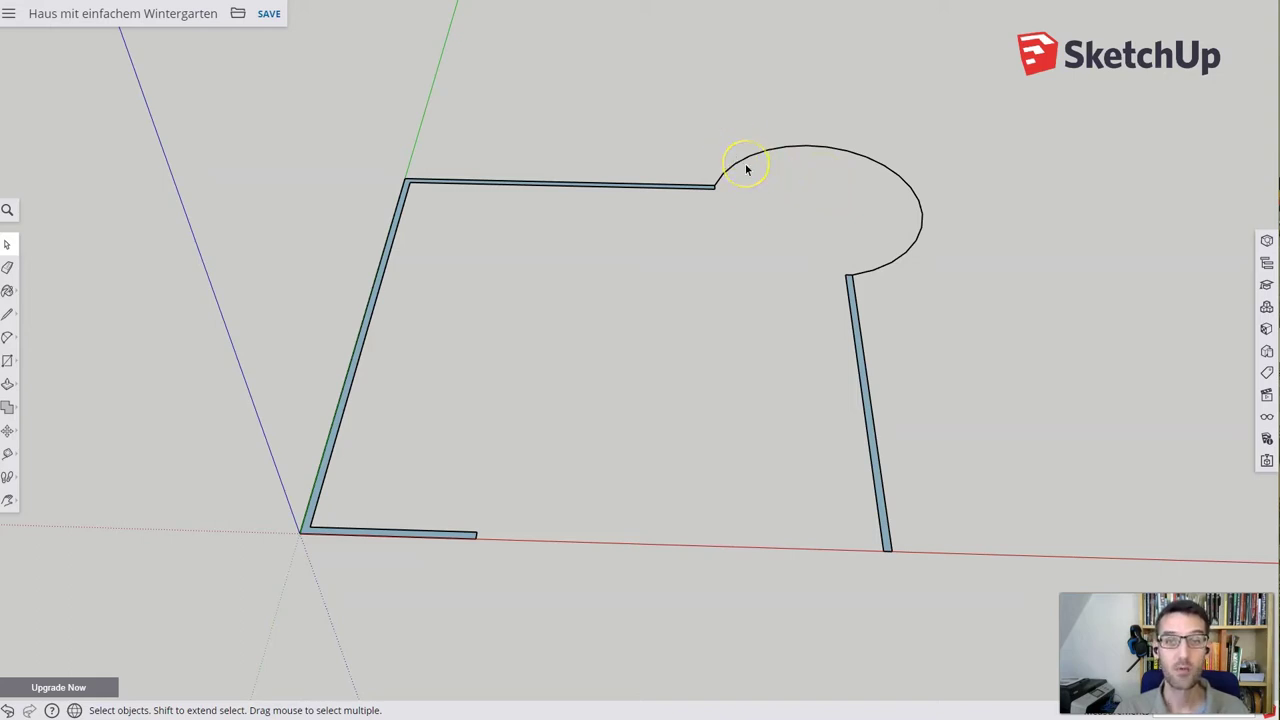
left_click(748, 167)
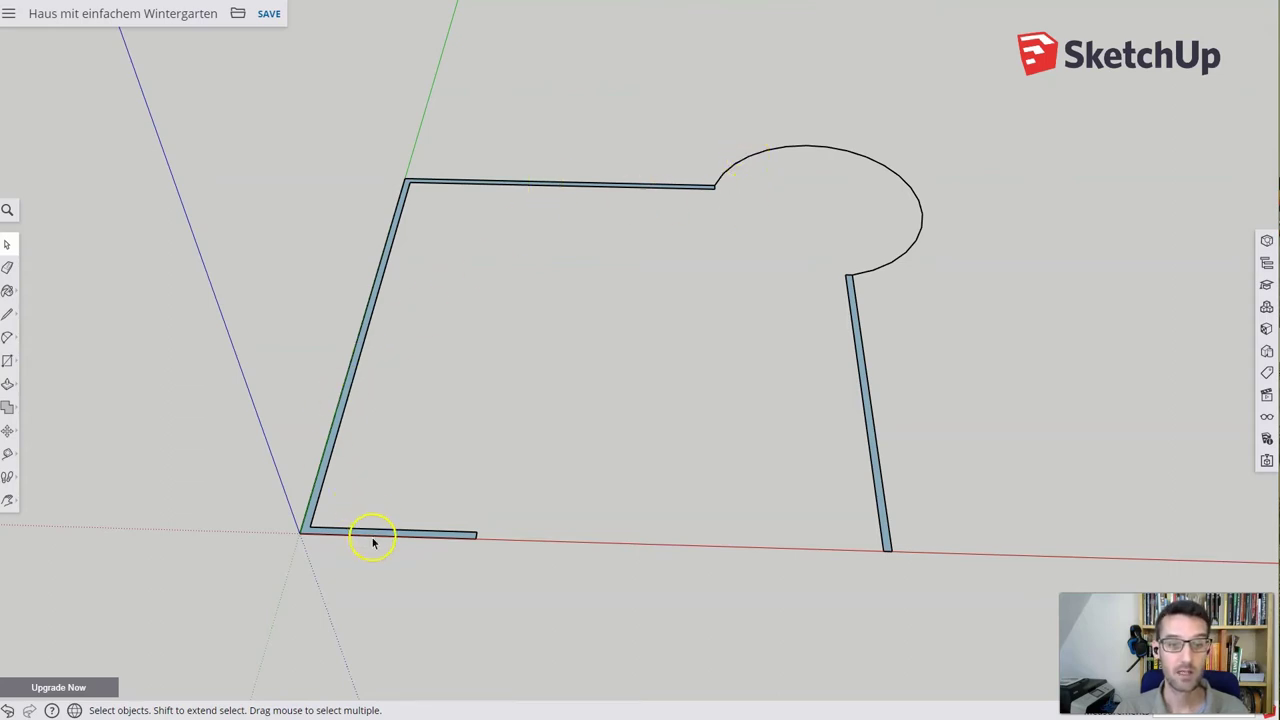
left_click(784, 153)
left_click(784, 152)
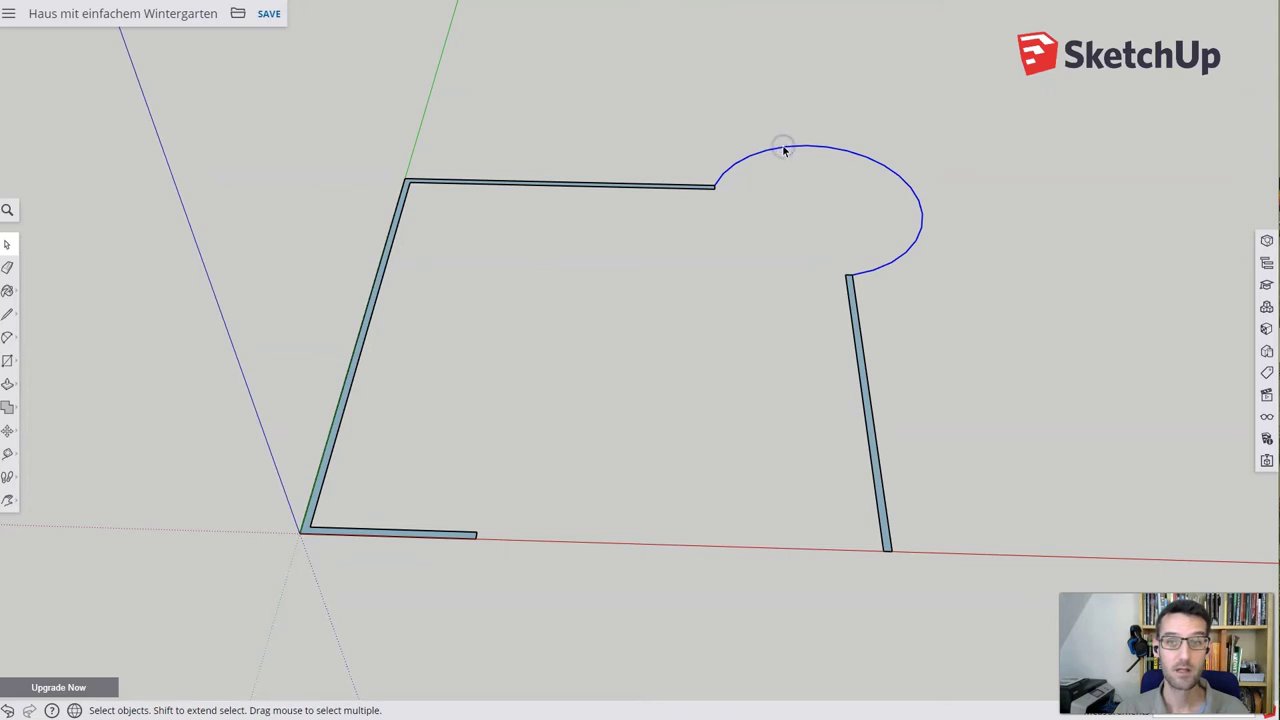
left_click(783, 165)
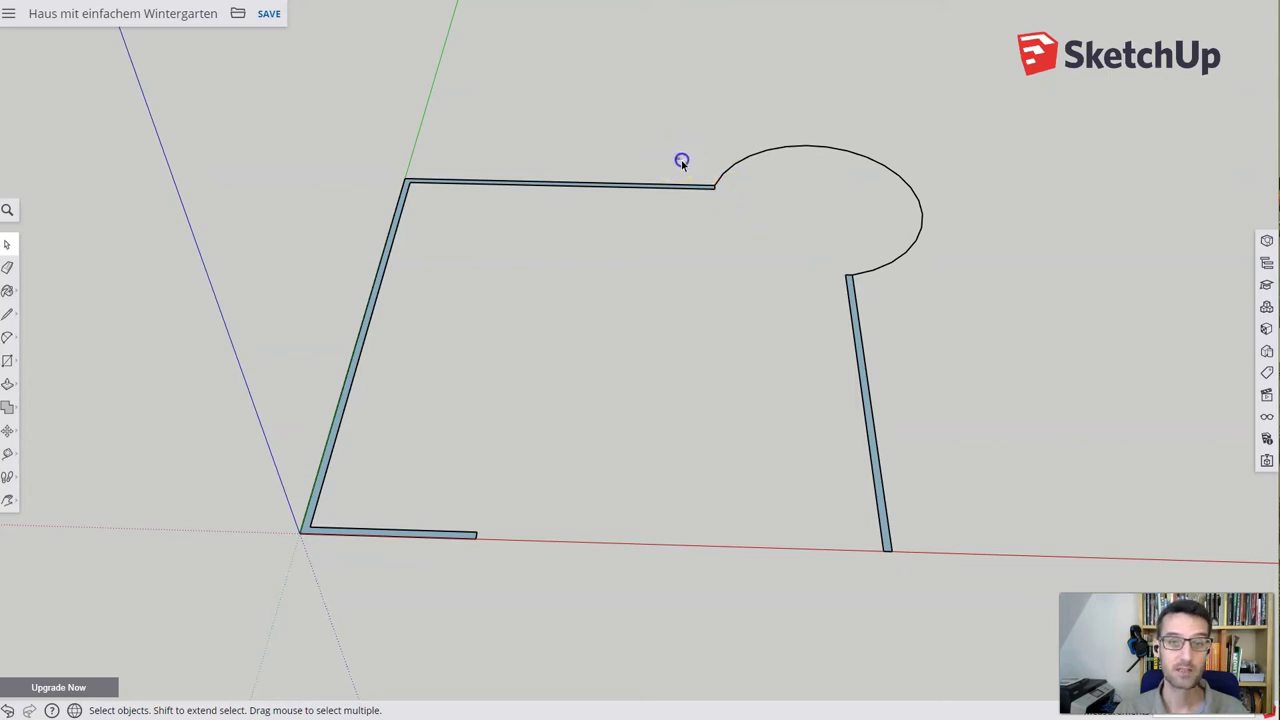
left_click_drag(675, 158, 760, 220)
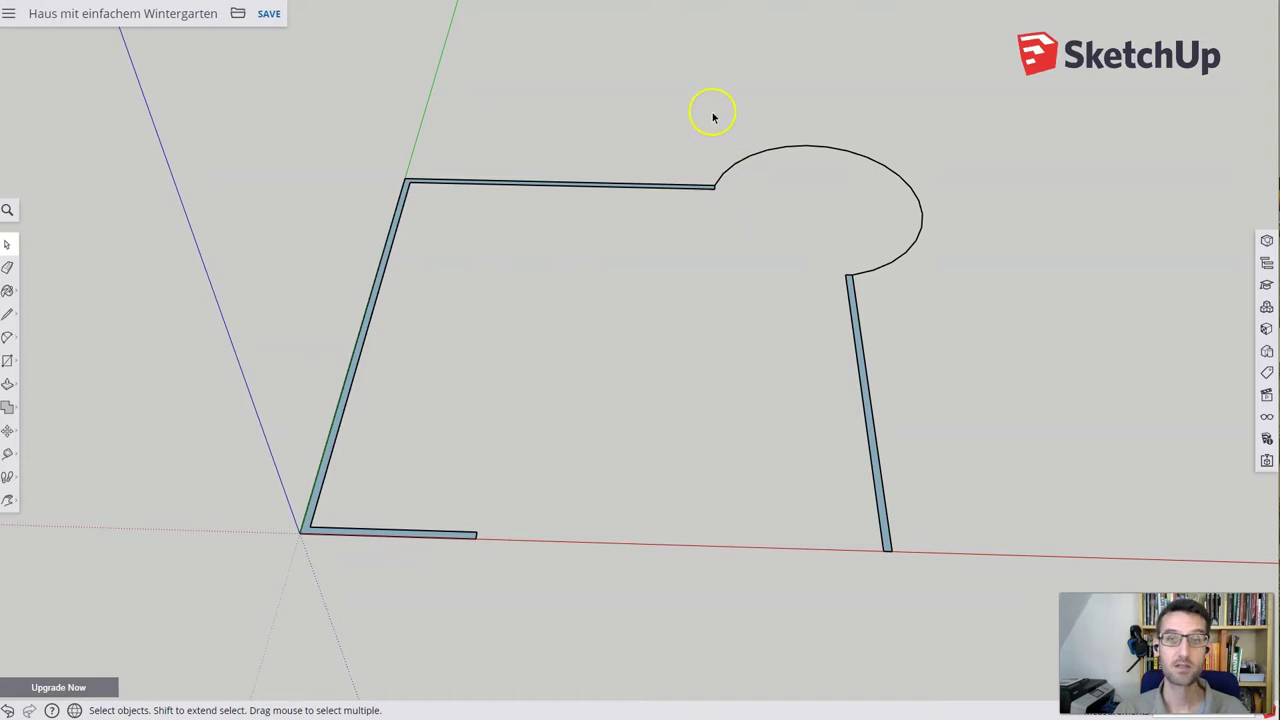
left_click_drag(685, 91, 964, 320)
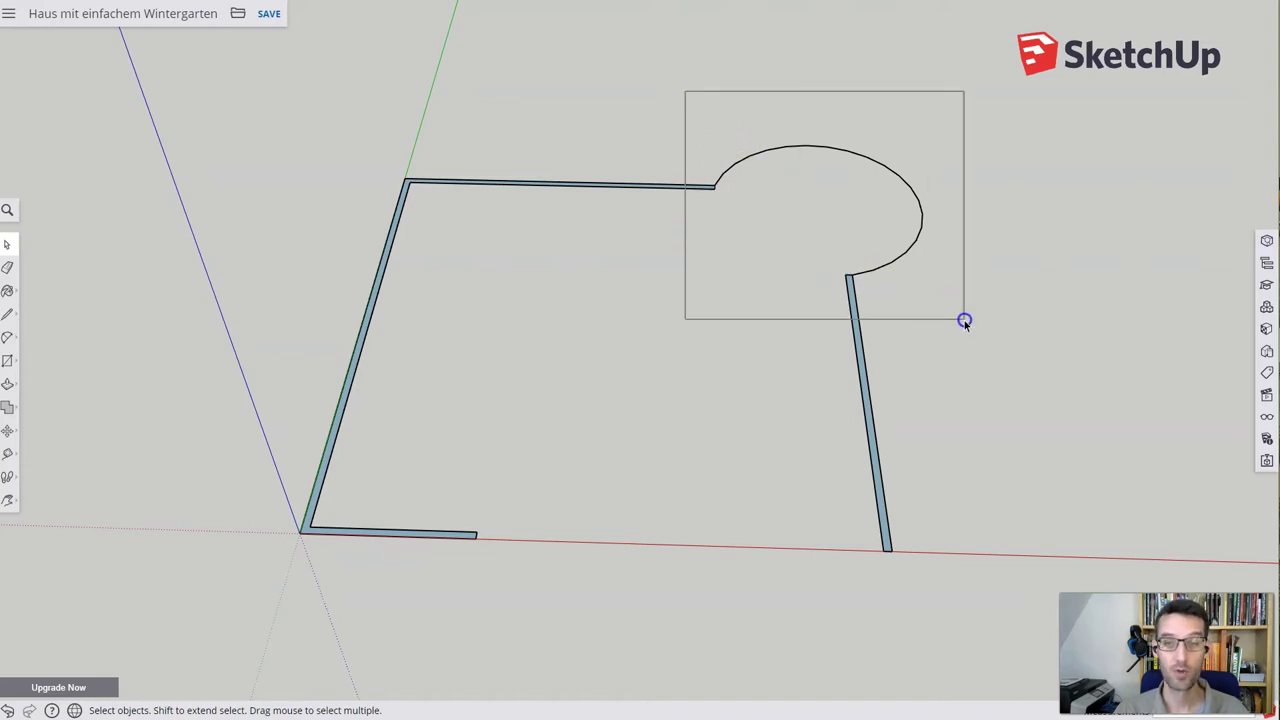
left_click_drag(964, 320, 964, 320)
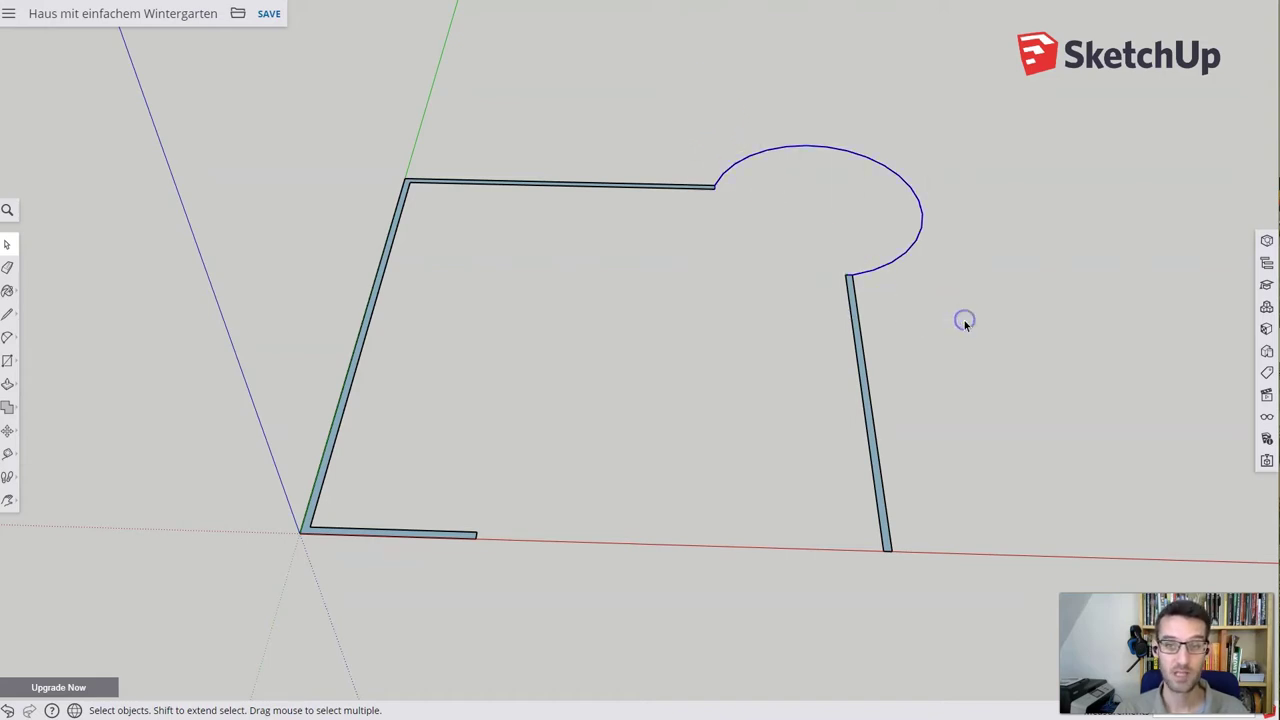
left_click(840, 234)
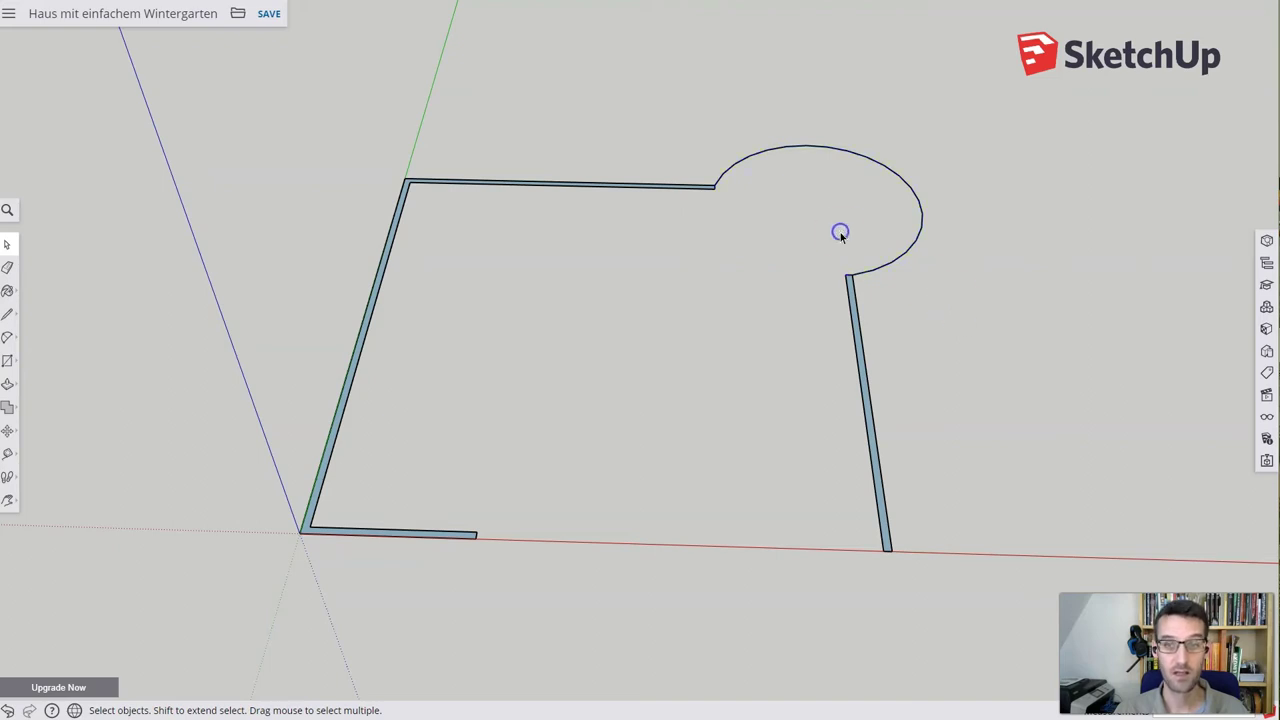
left_click(777, 228)
Select only the curved conservatory arc, leaving the straight top wall edge unselected
left_click_drag(777, 226, 660, 141)
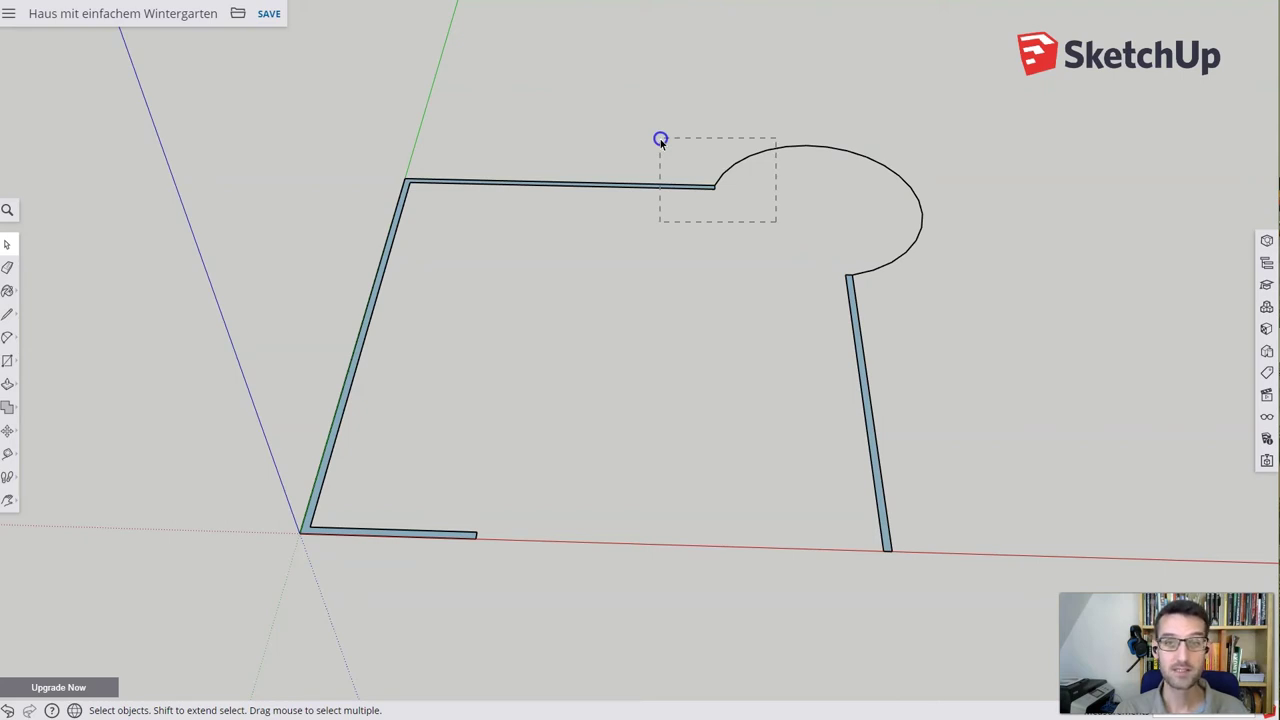
left_click_drag(660, 139, 660, 139)
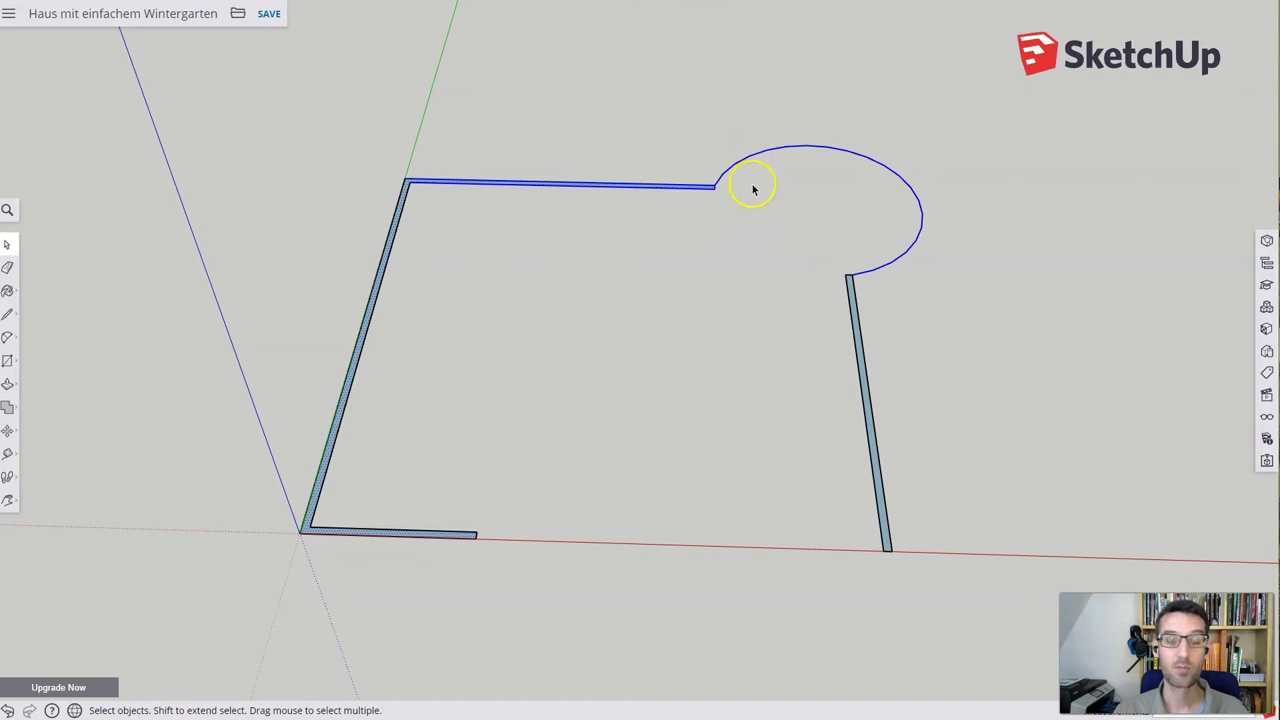
left_click(756, 224)
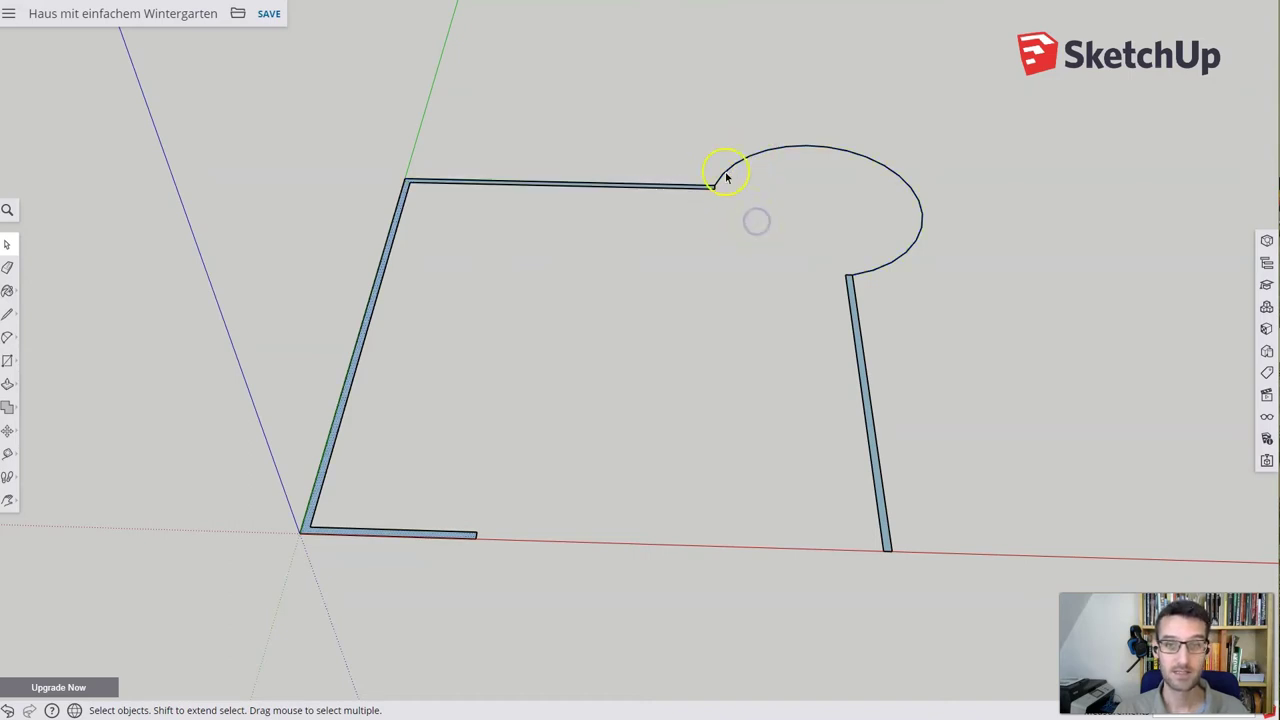
left_click_drag(650, 115, 798, 231)
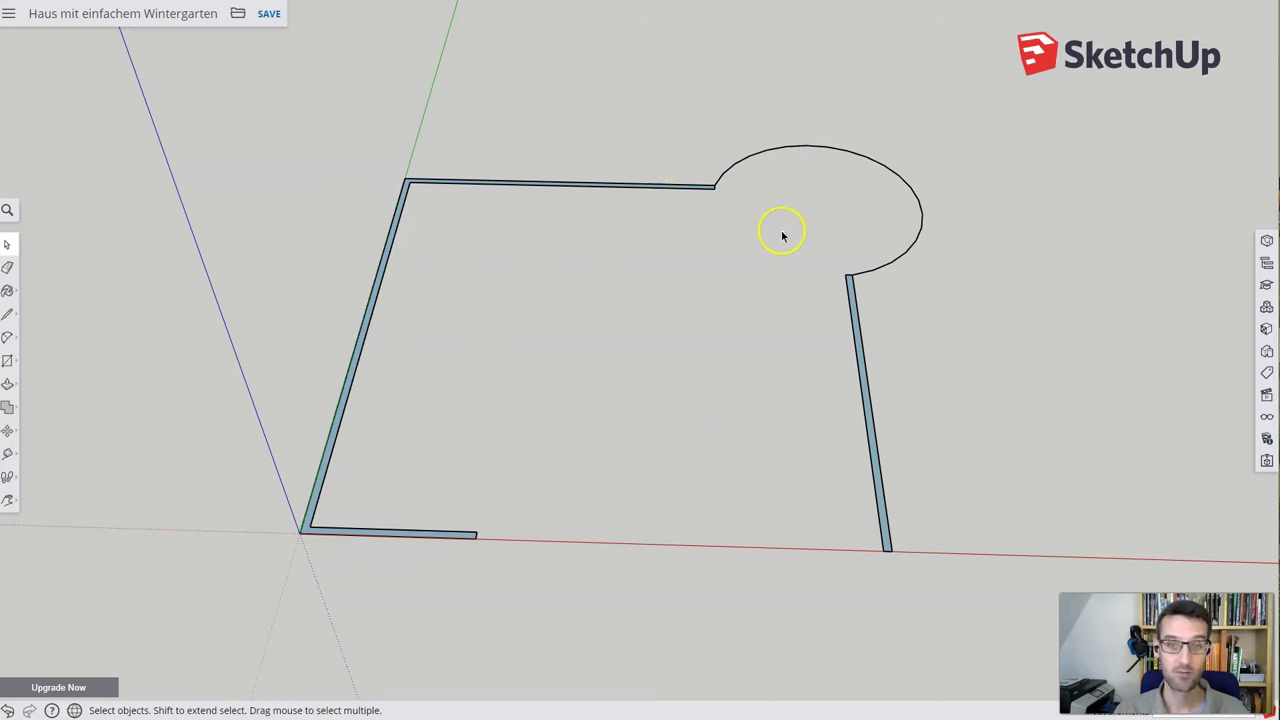
left_click(783, 233)
left_click_drag(783, 232, 655, 148)
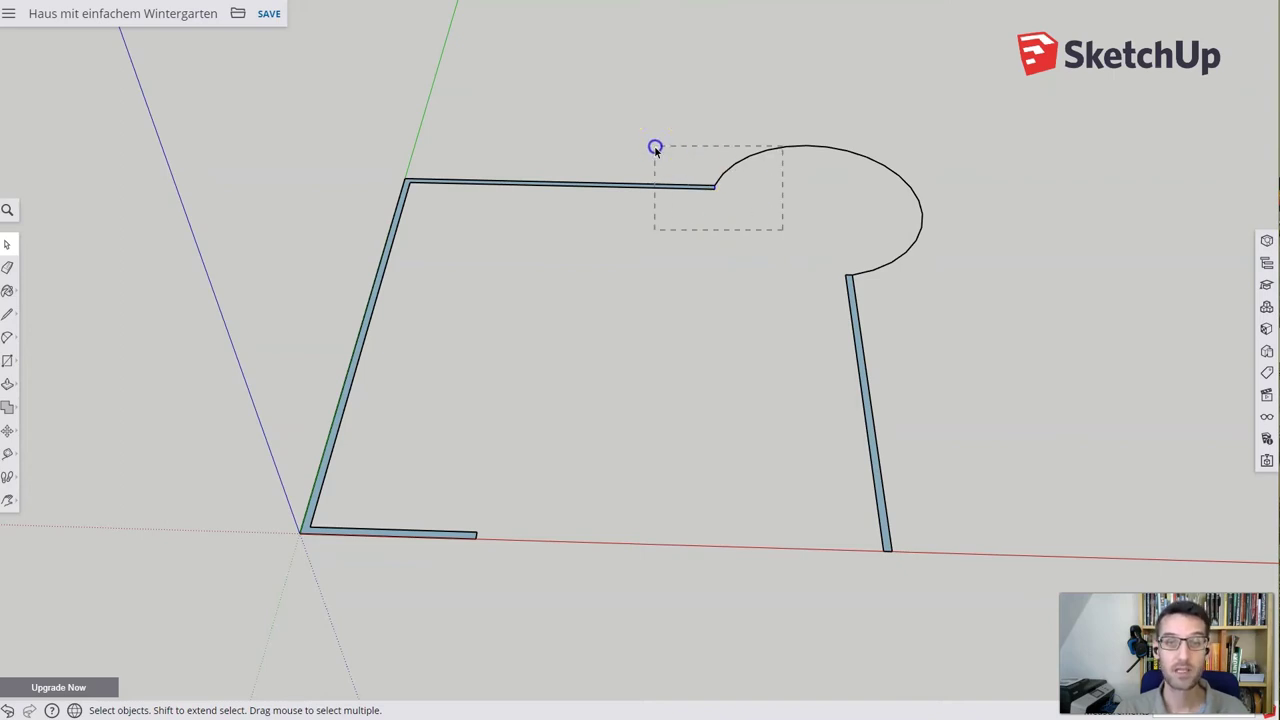
left_click_drag(655, 148, 655, 148)
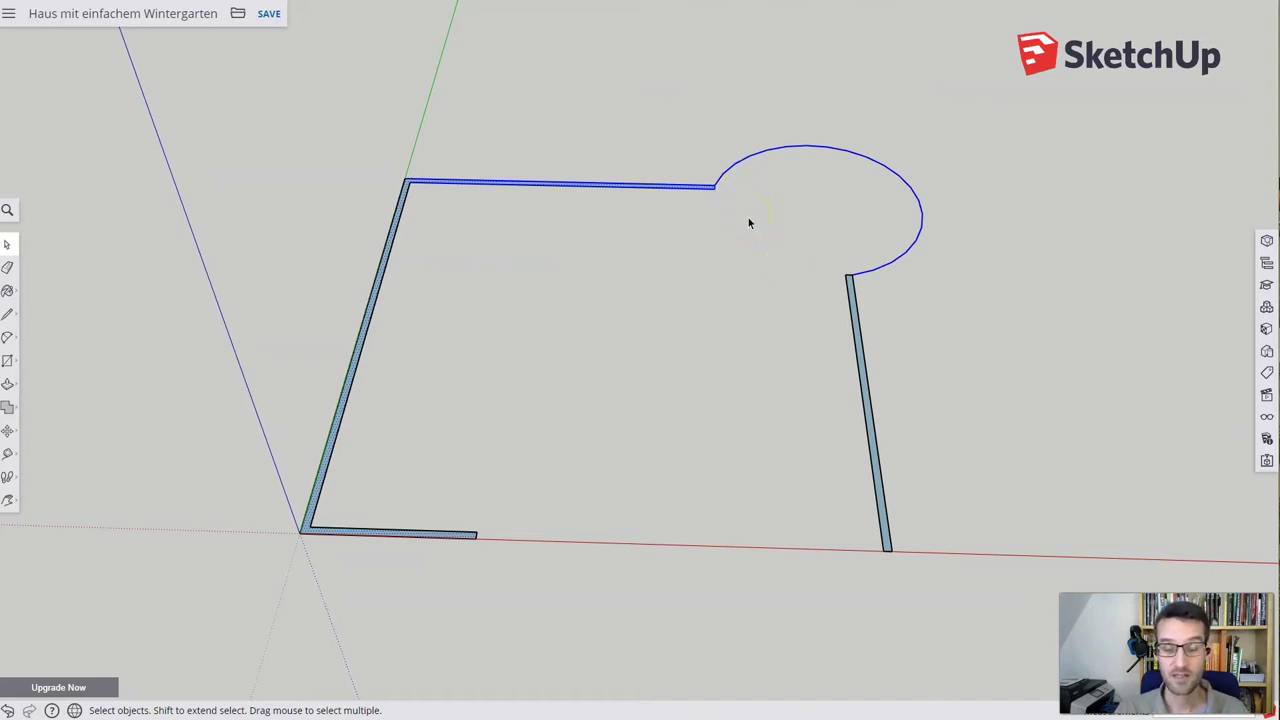
left_click(748, 218)
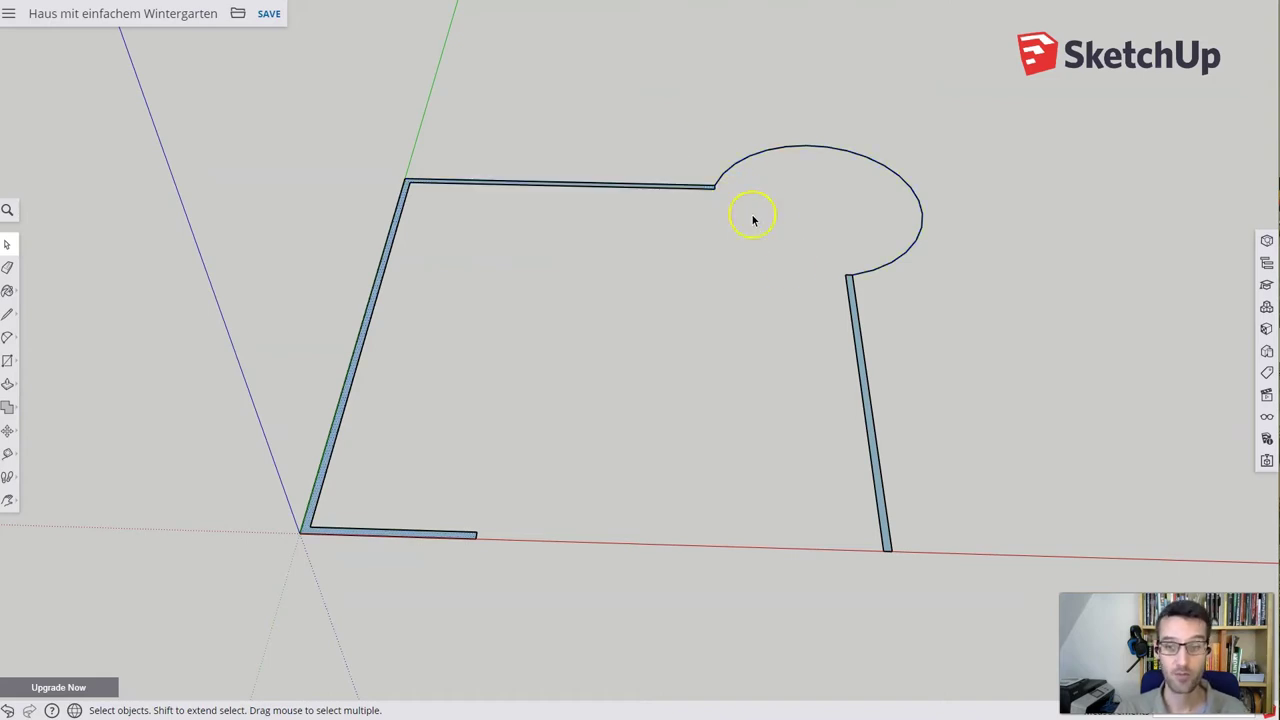
left_click(803, 172)
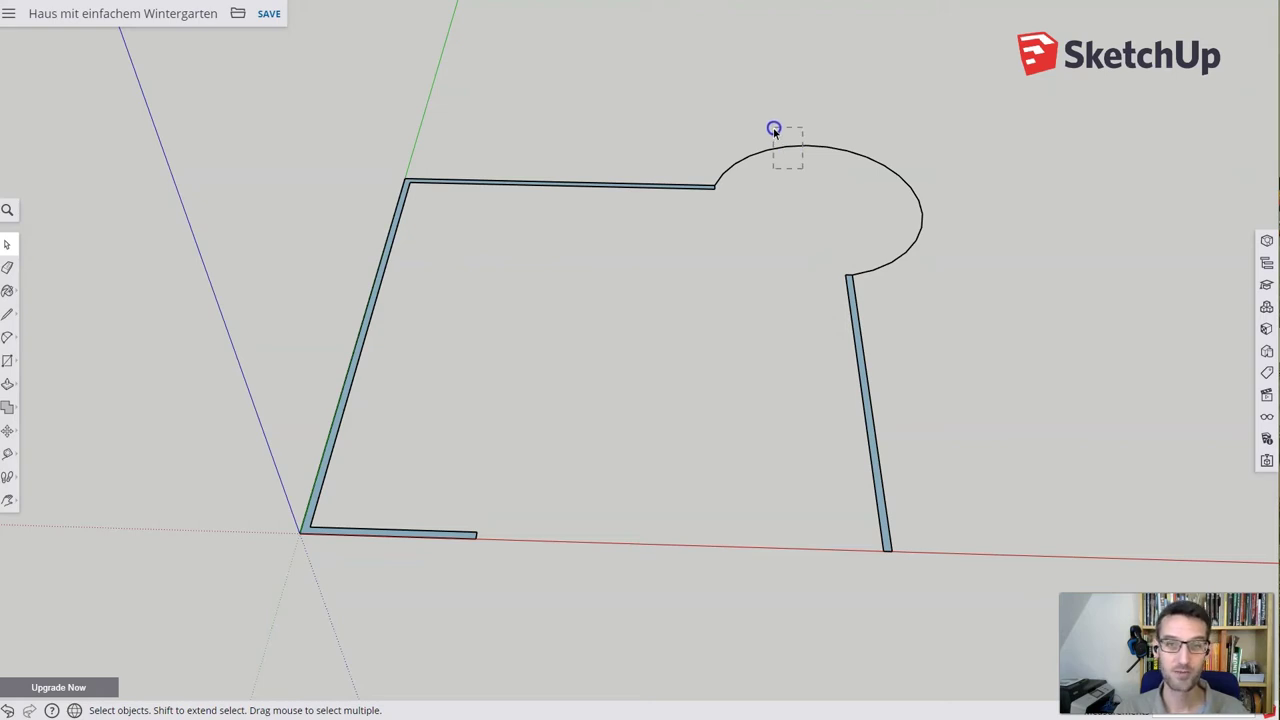
left_click_drag(774, 128, 773, 127)
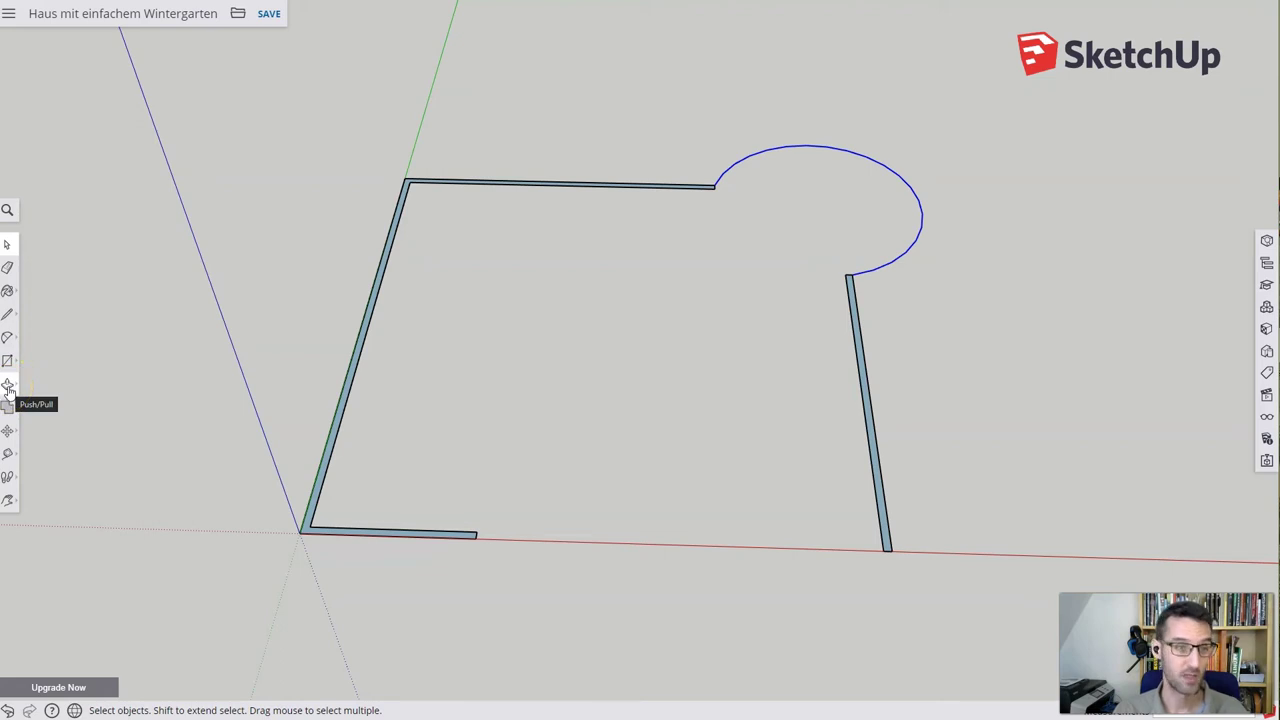
Offset the conservatory arc a thin wall thickness inward to create the inner arc
left_click(8, 386)
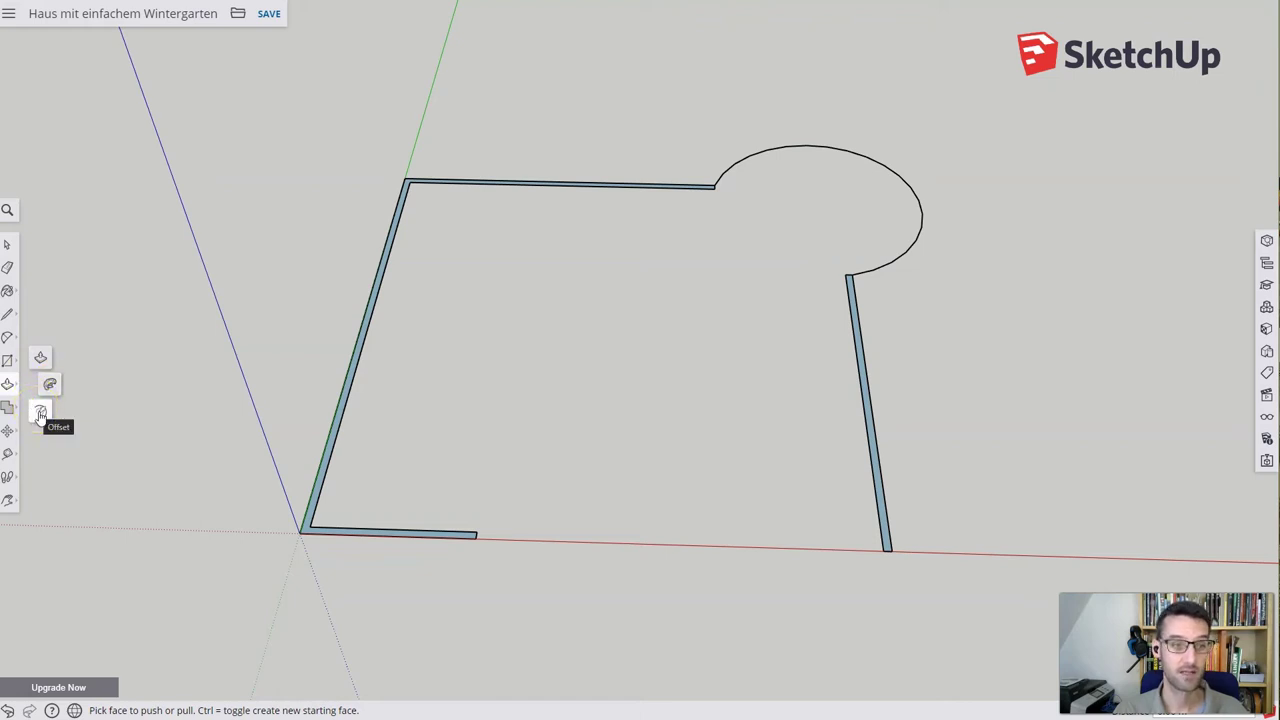
left_click(40, 416)
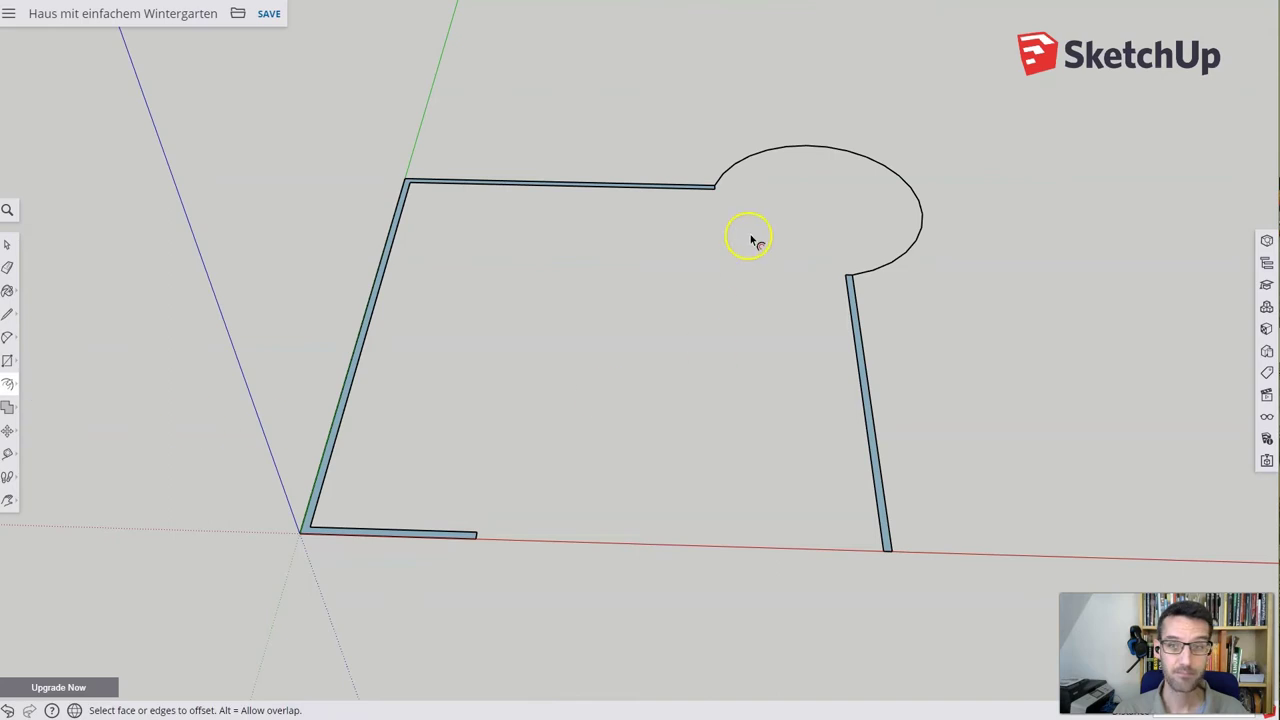
left_click(789, 146)
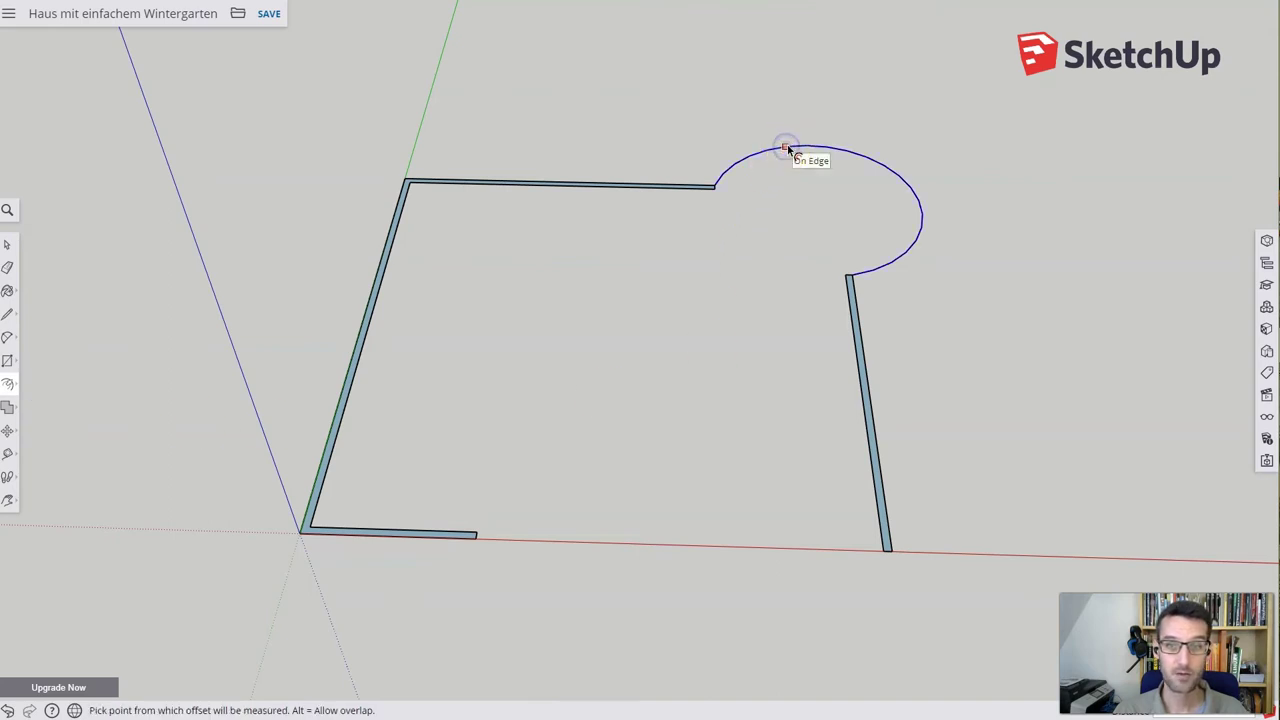
left_click(786, 147)
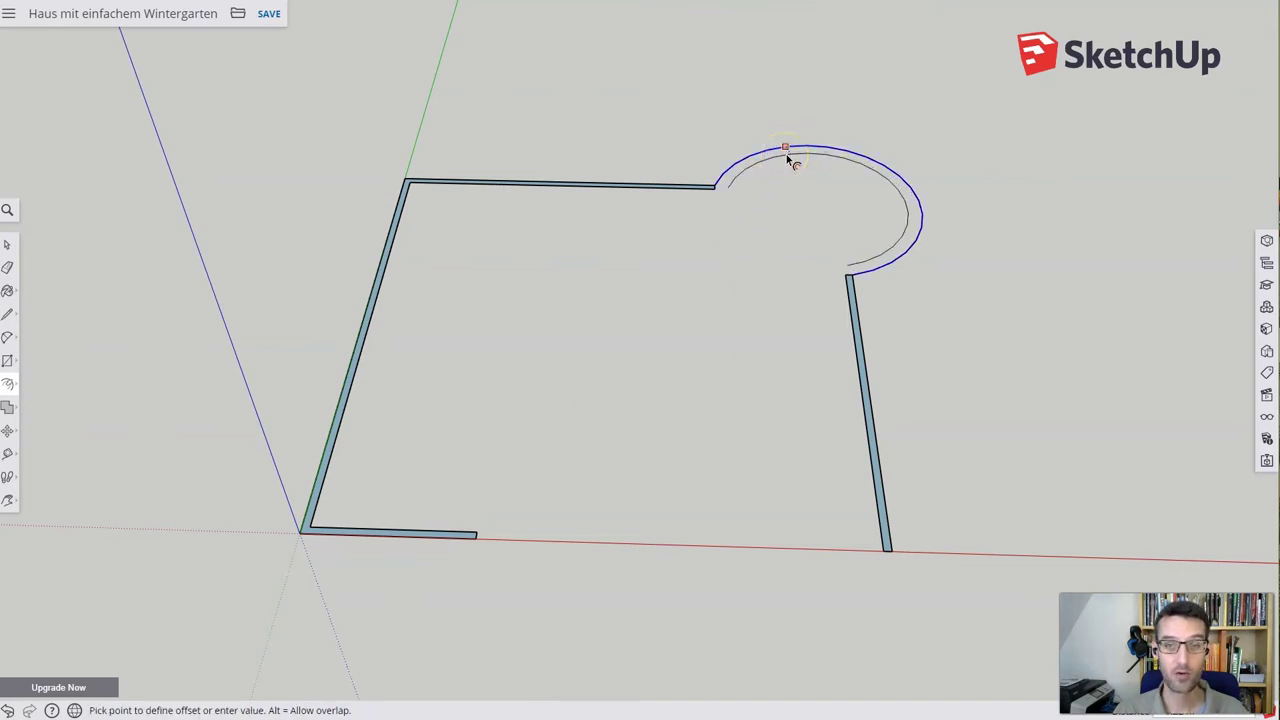
mouse_move(786, 154)
left_mouse_down()
mouse_move(810, 120)
mouse_move(800, 163)
left_mouse_up()
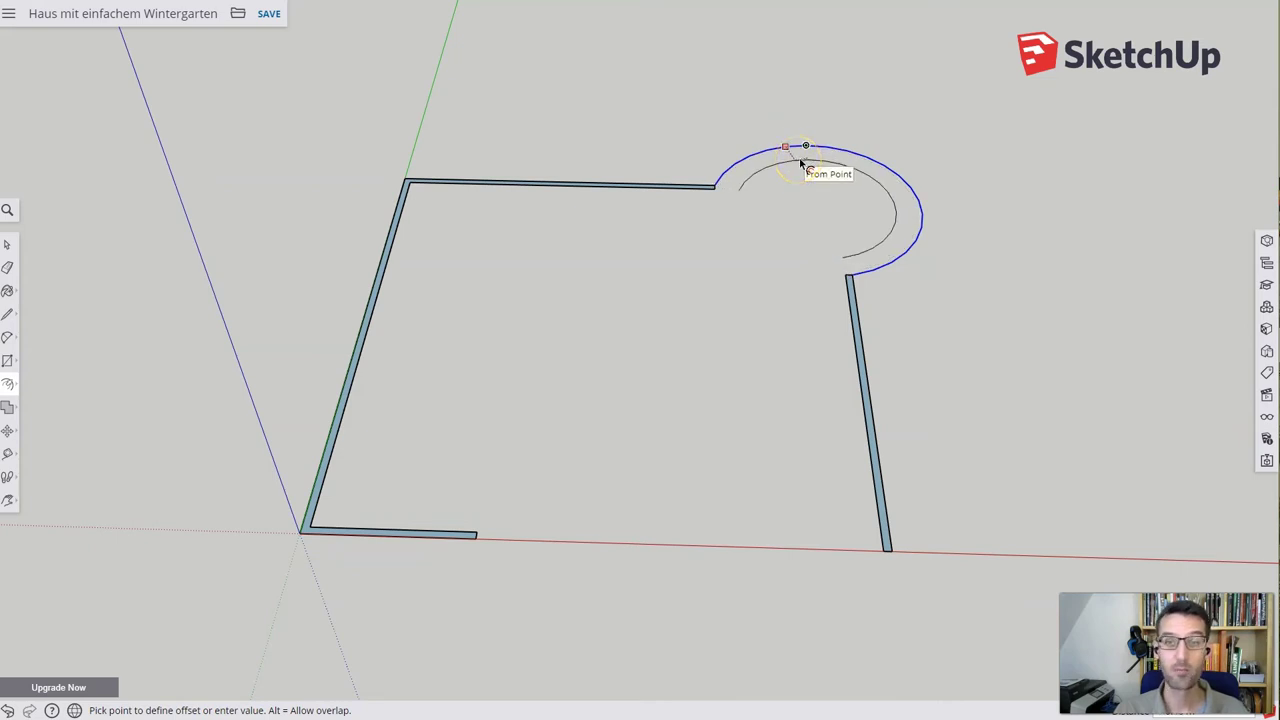
left_click_drag(799, 158, 773, 172)
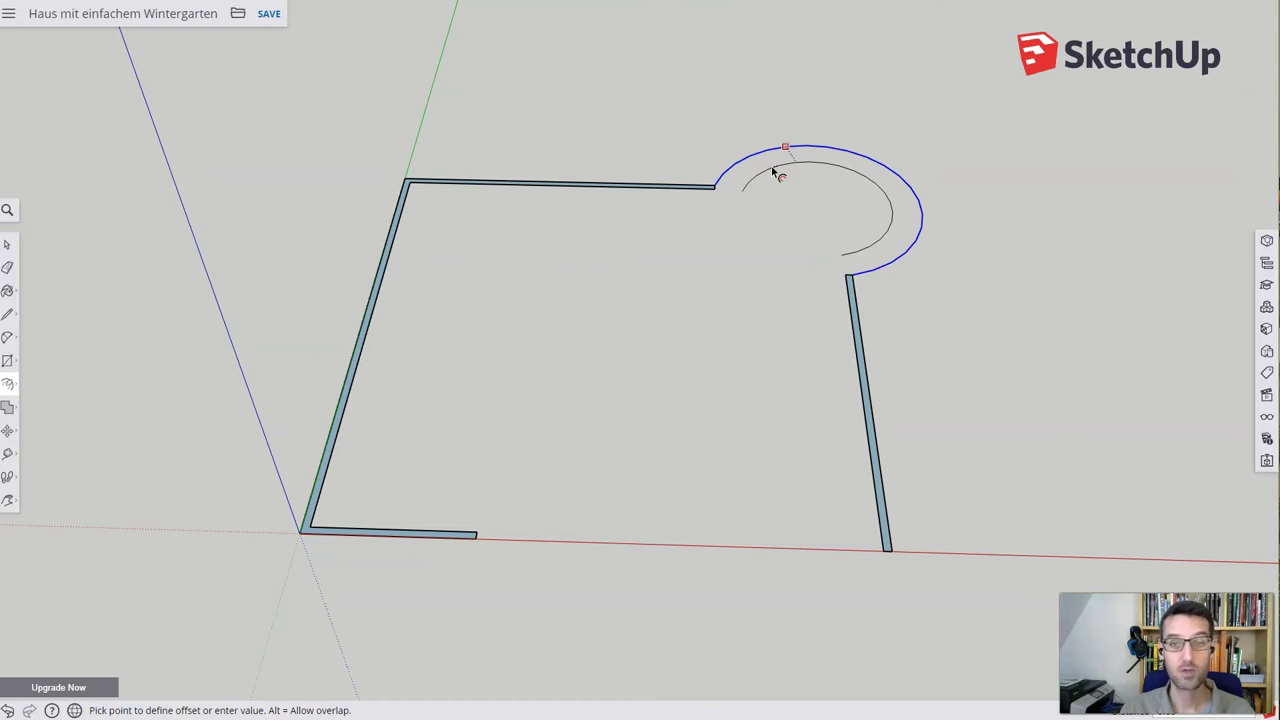
key("Escape")
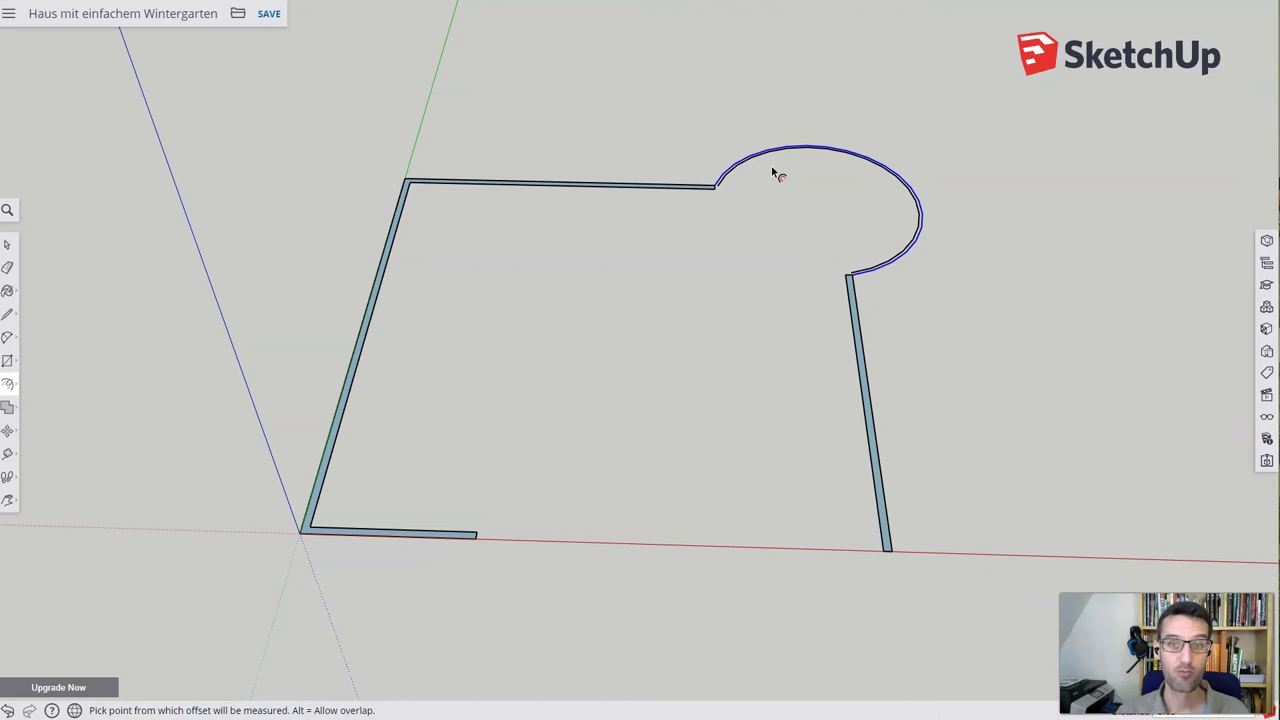
left_click(774, 195)
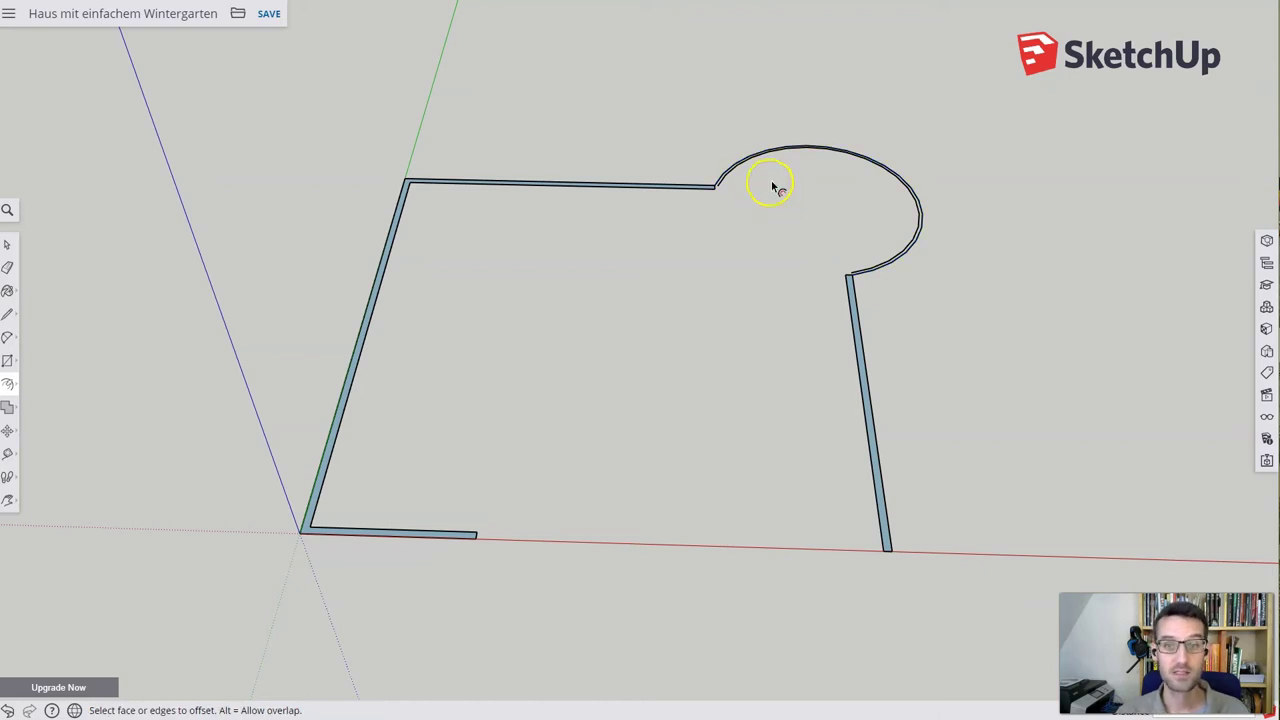
left_click(785, 215)
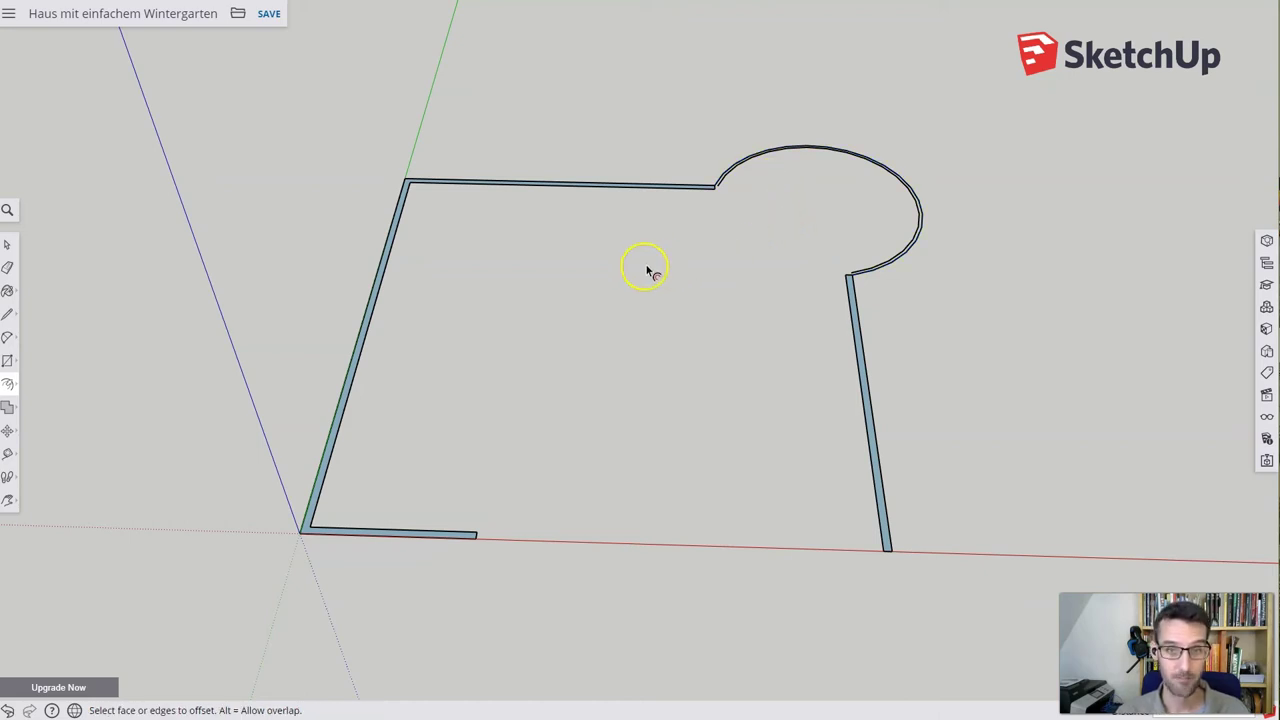
key("space")
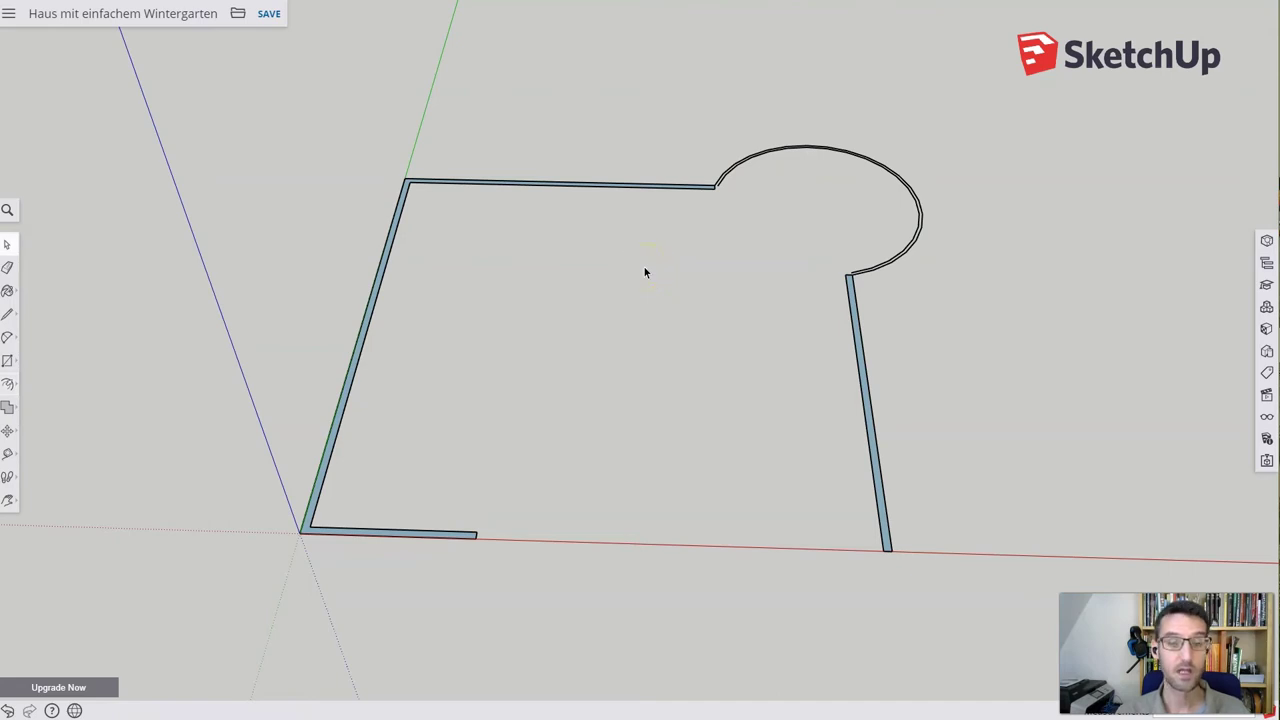
left_click(564, 278)
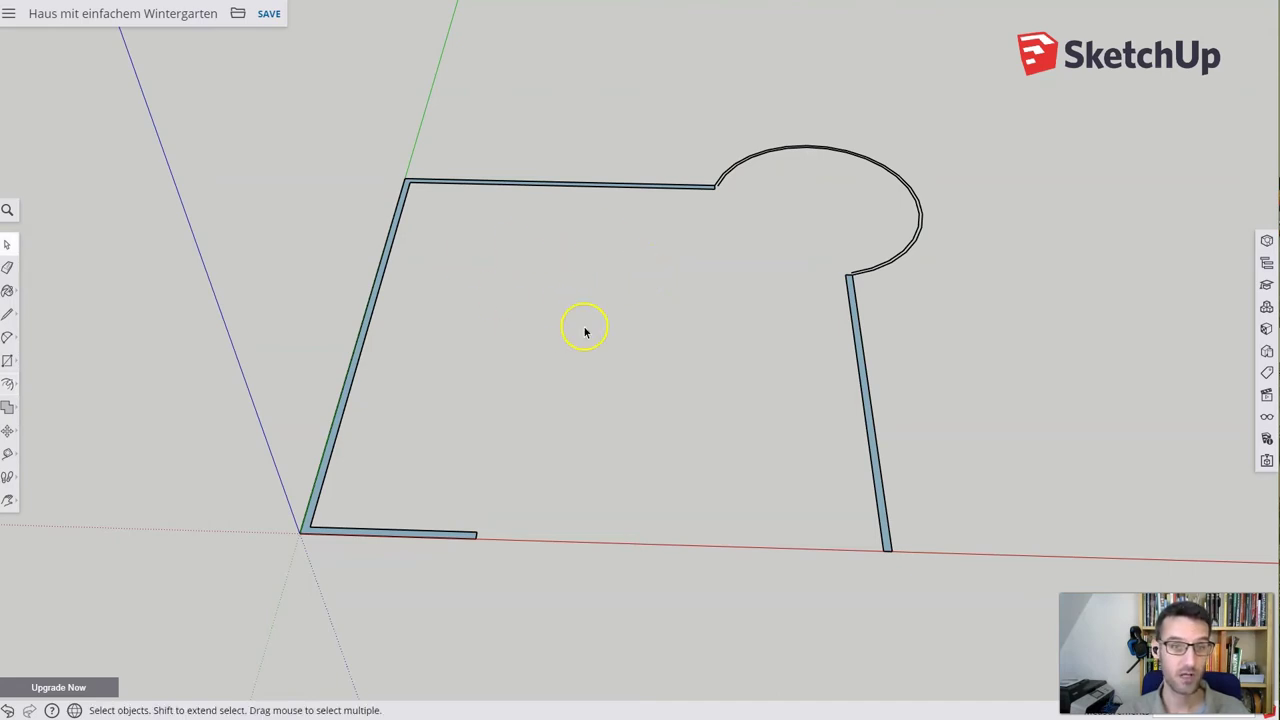
Draw a short line joining the top wall's end to the arc's end
left_click(9, 316)
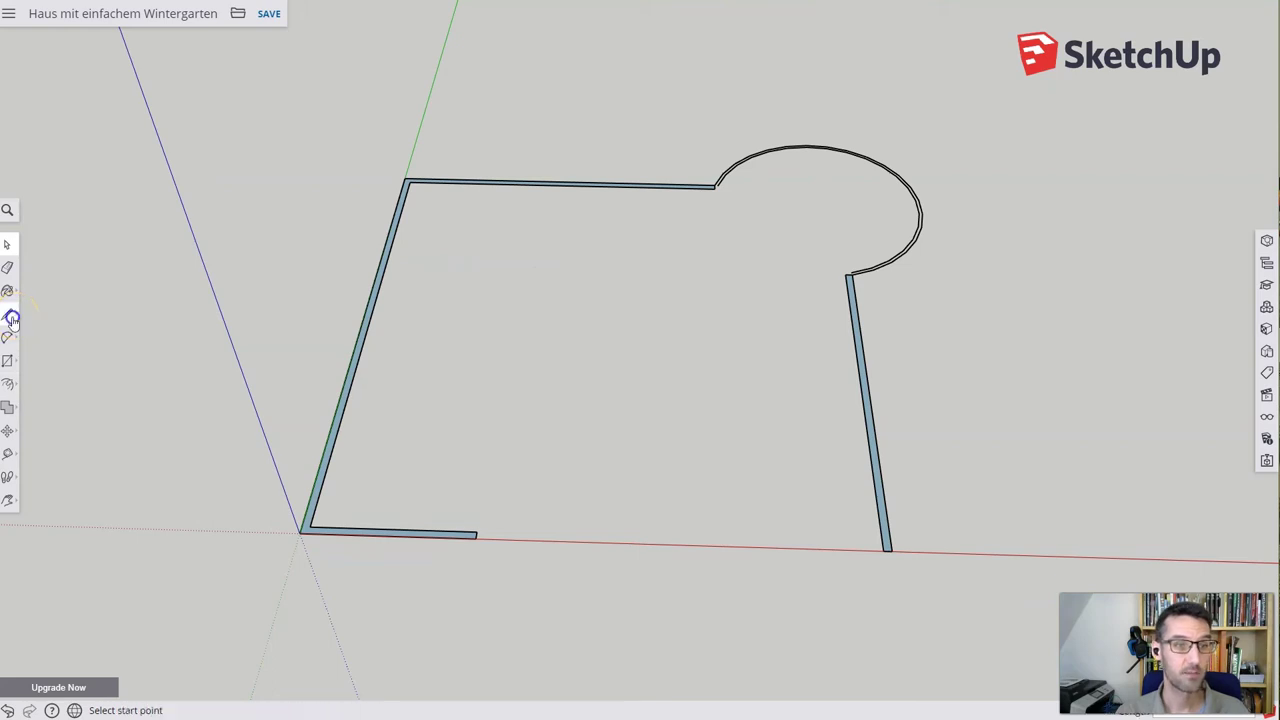
left_click(42, 298)
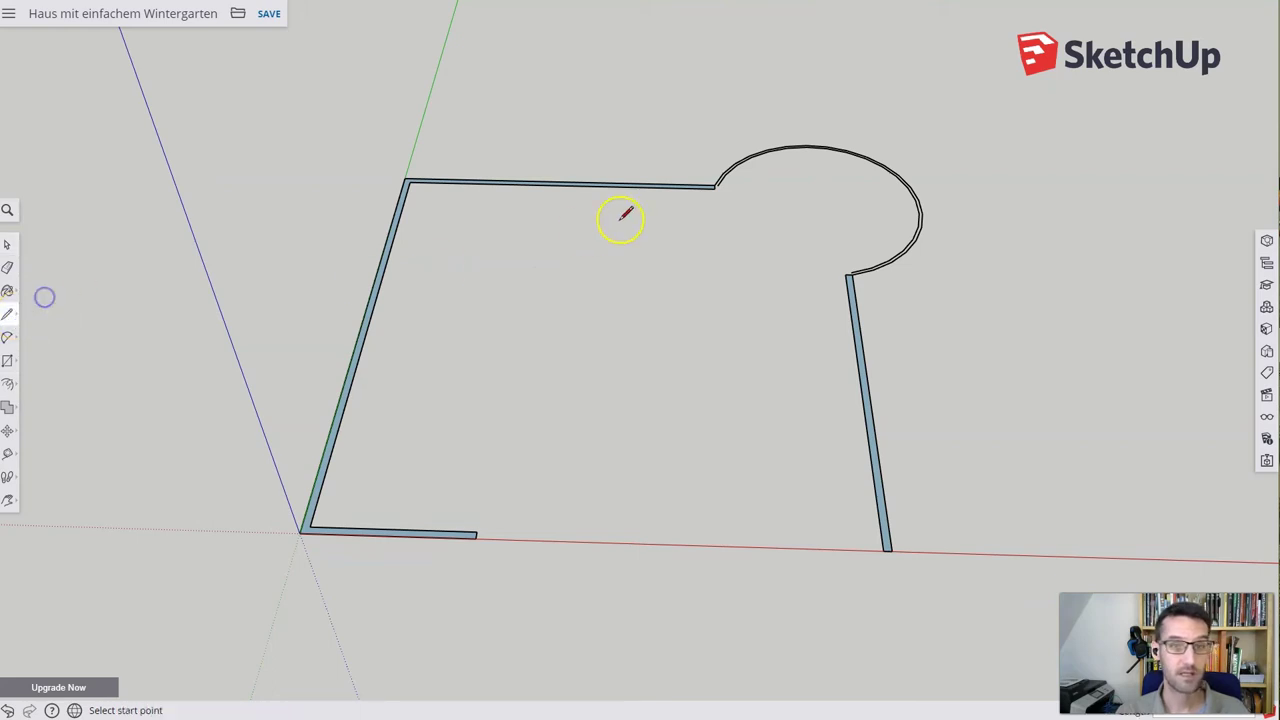
left_click(716, 185)
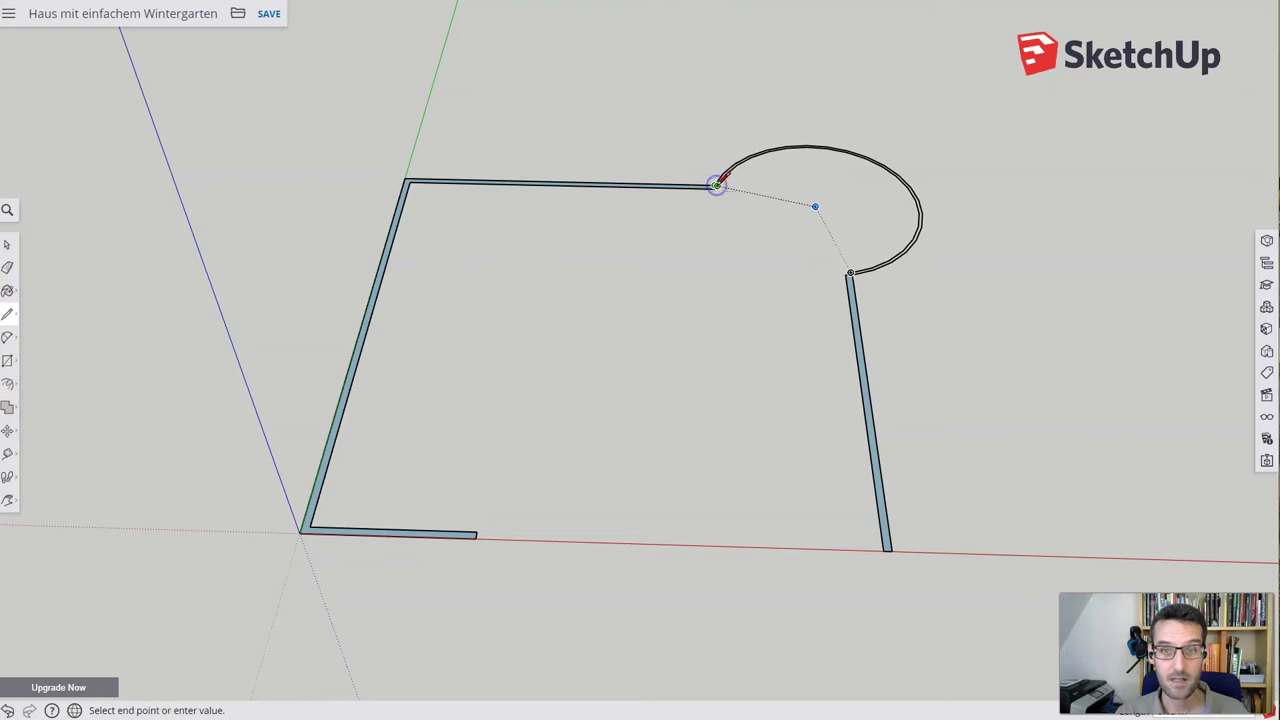
left_click(714, 183)
key("space")
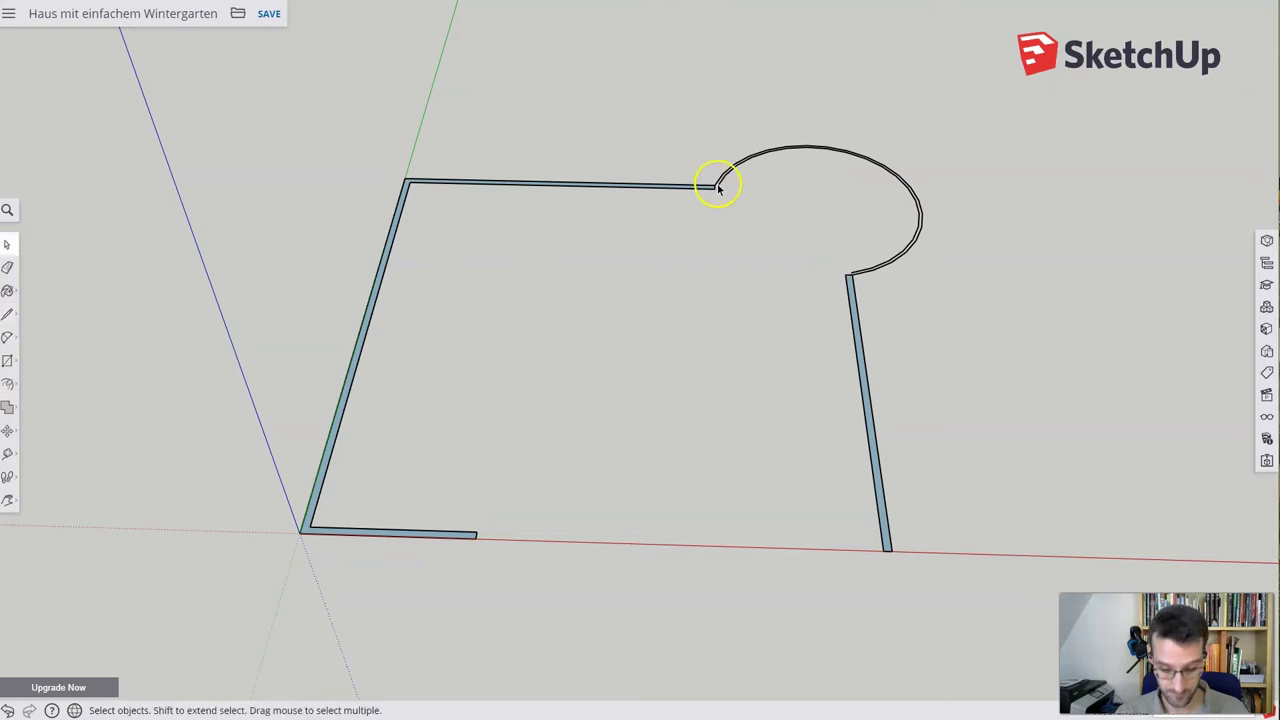
key("l")
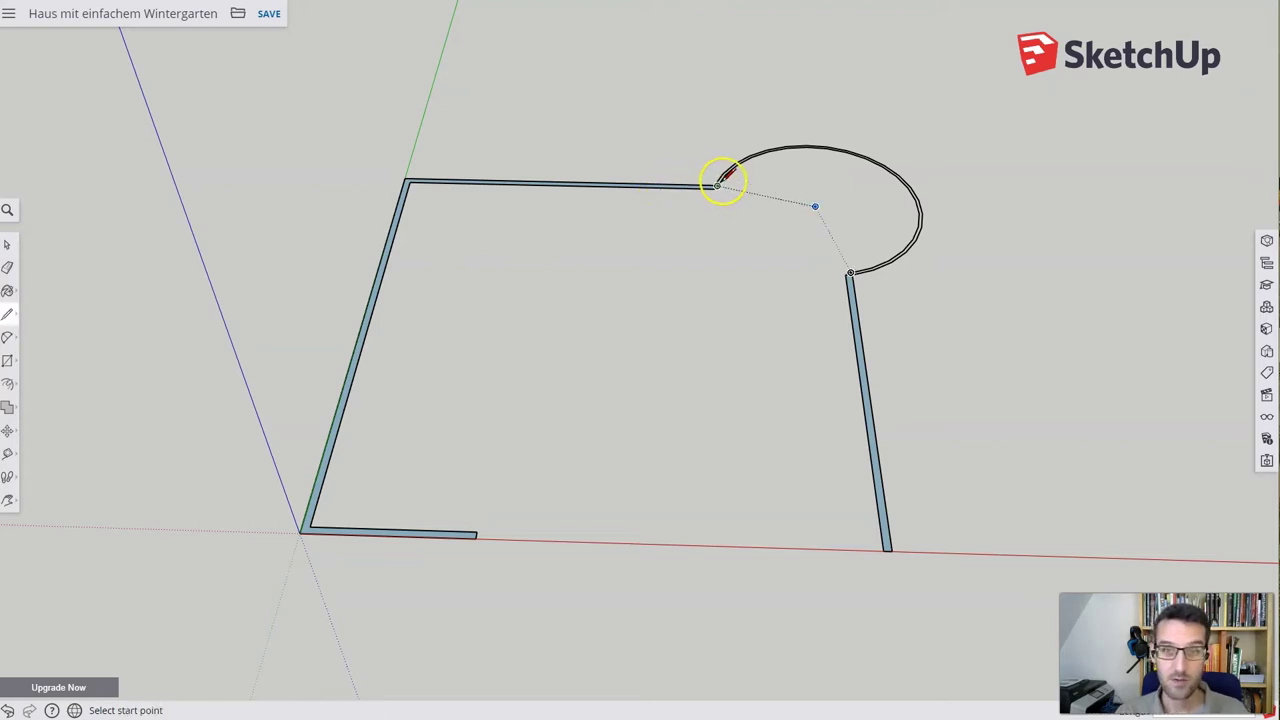
left_click(717, 185)
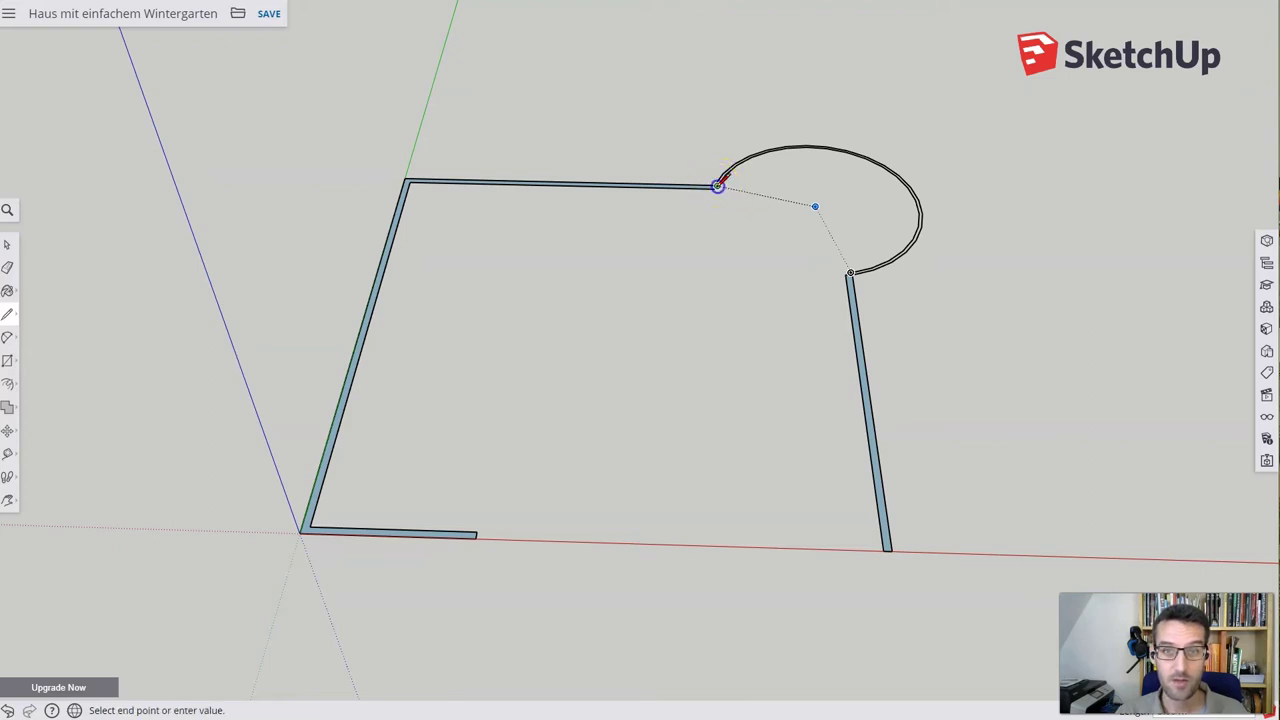
key("space")
Close the gap at the arc's lower end with a line so the curved wall becomes a face
scroll(733, 228, "up", 2)
scroll(774, 274, "up", 2)
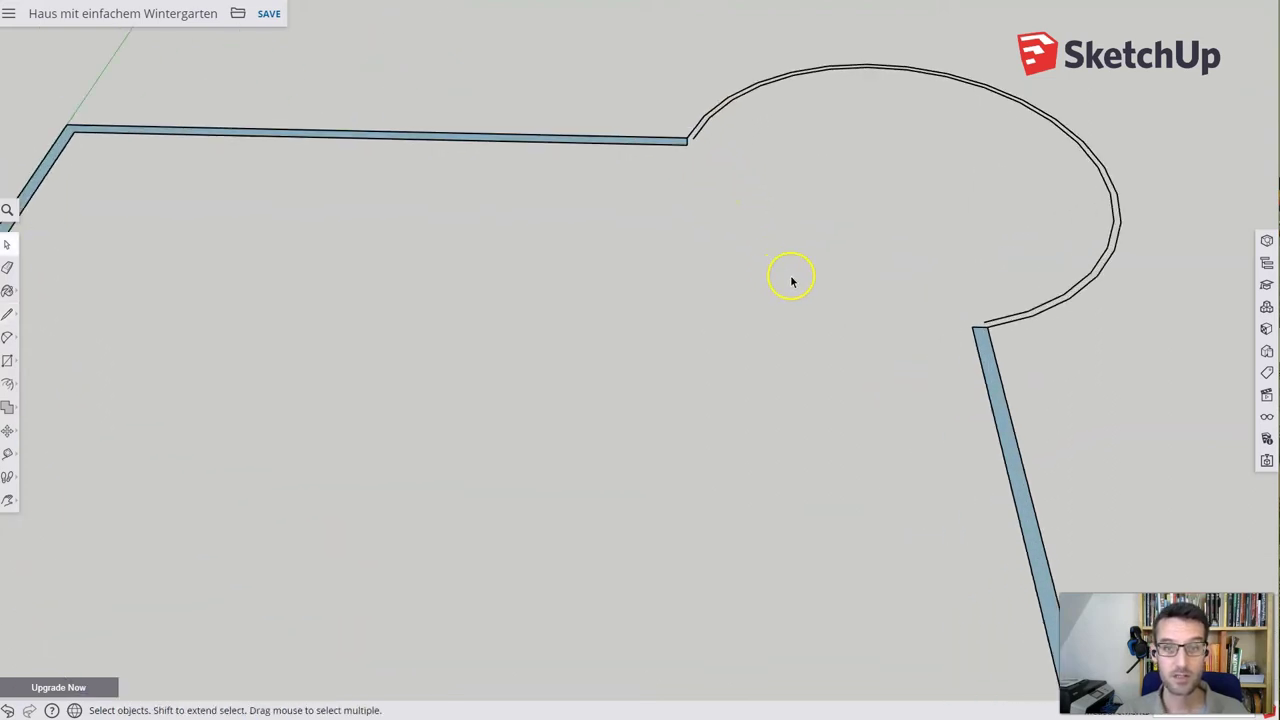
scroll(774, 274, "up", 1)
scroll(774, 274, "up", 1)
scroll(774, 274, "up", 1)
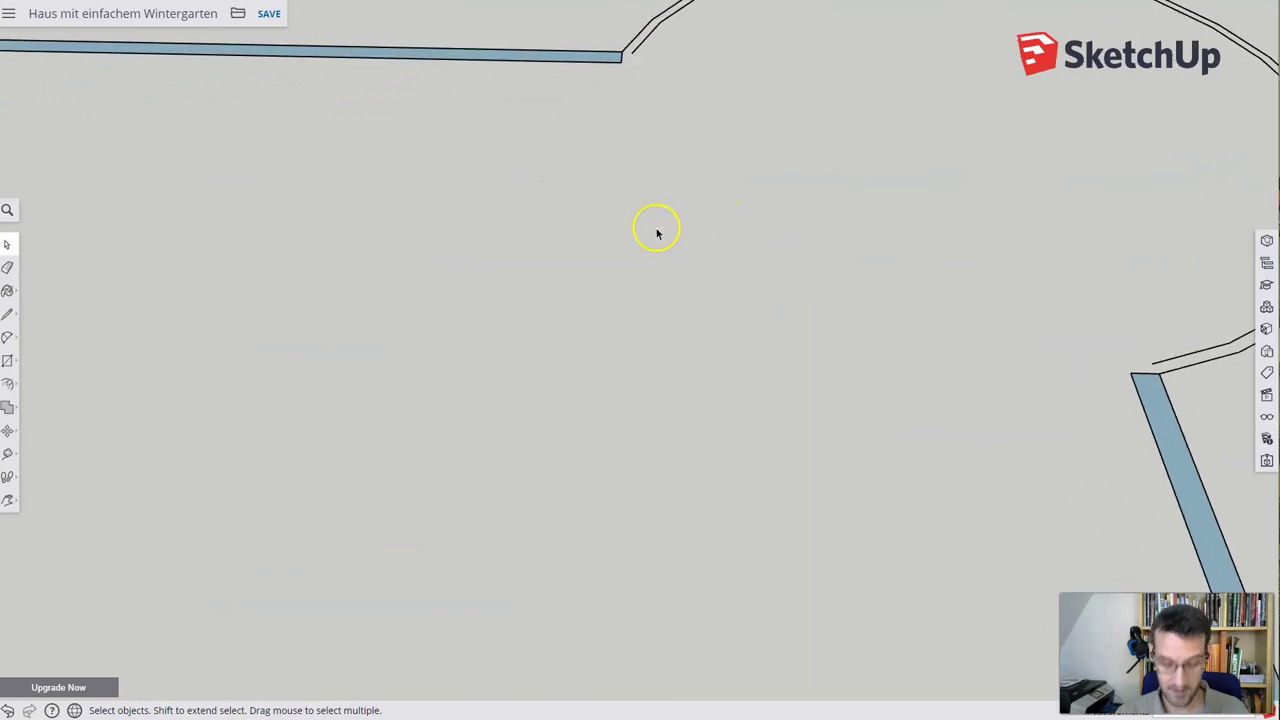
key("h")
mouse_move(651, 226)
left_mouse_down()
mouse_move(611, 263)
mouse_move(522, 298)
mouse_move(423, 277)
mouse_move(433, 289)
left_mouse_up()
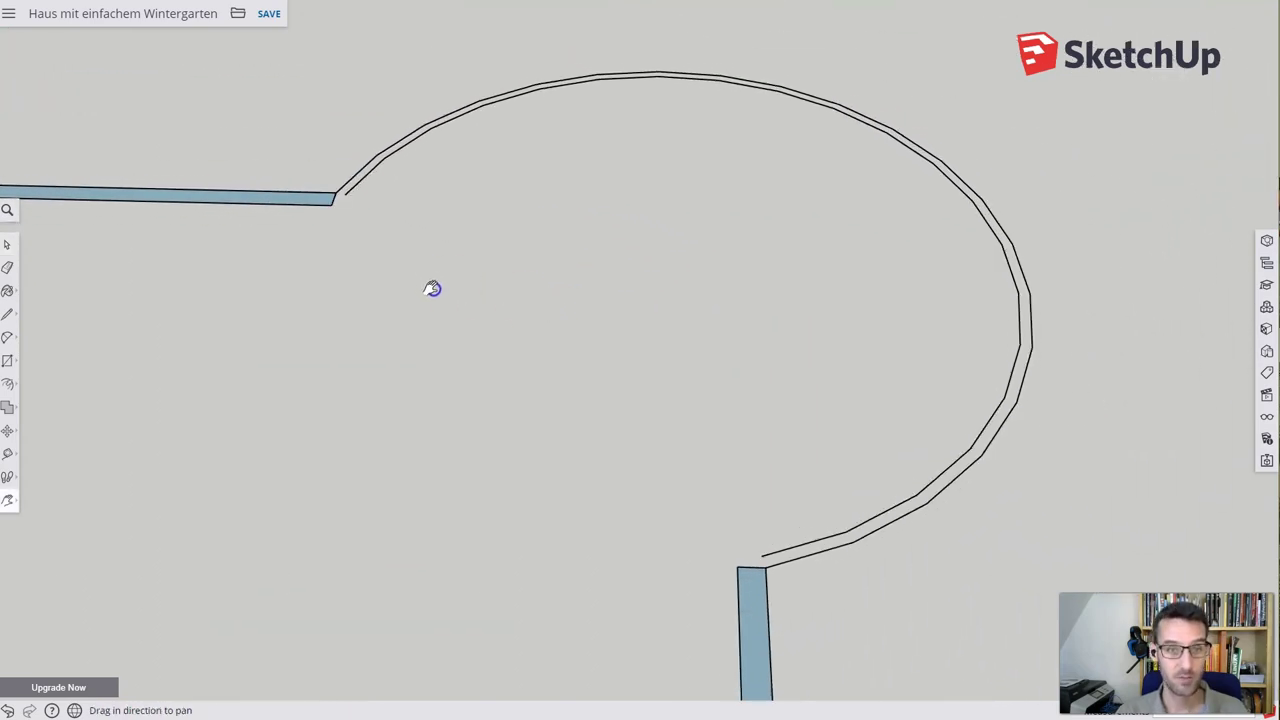
left_click(7, 313)
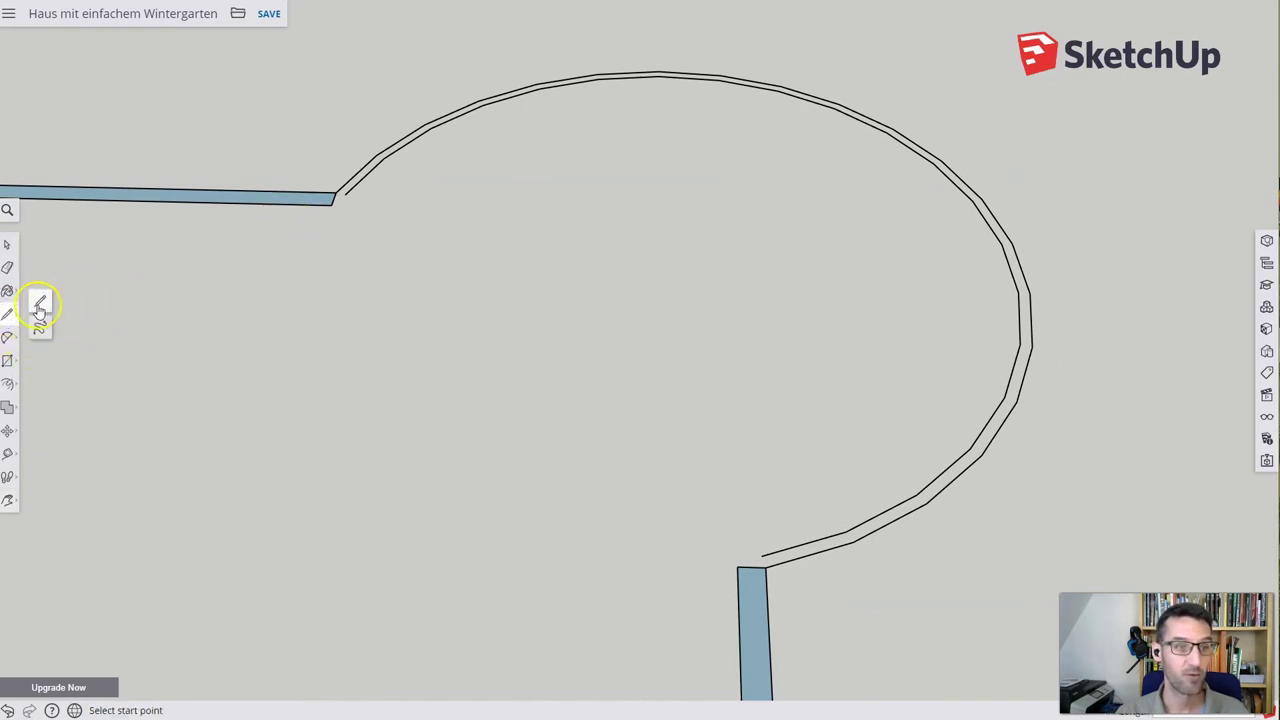
left_click(40, 302)
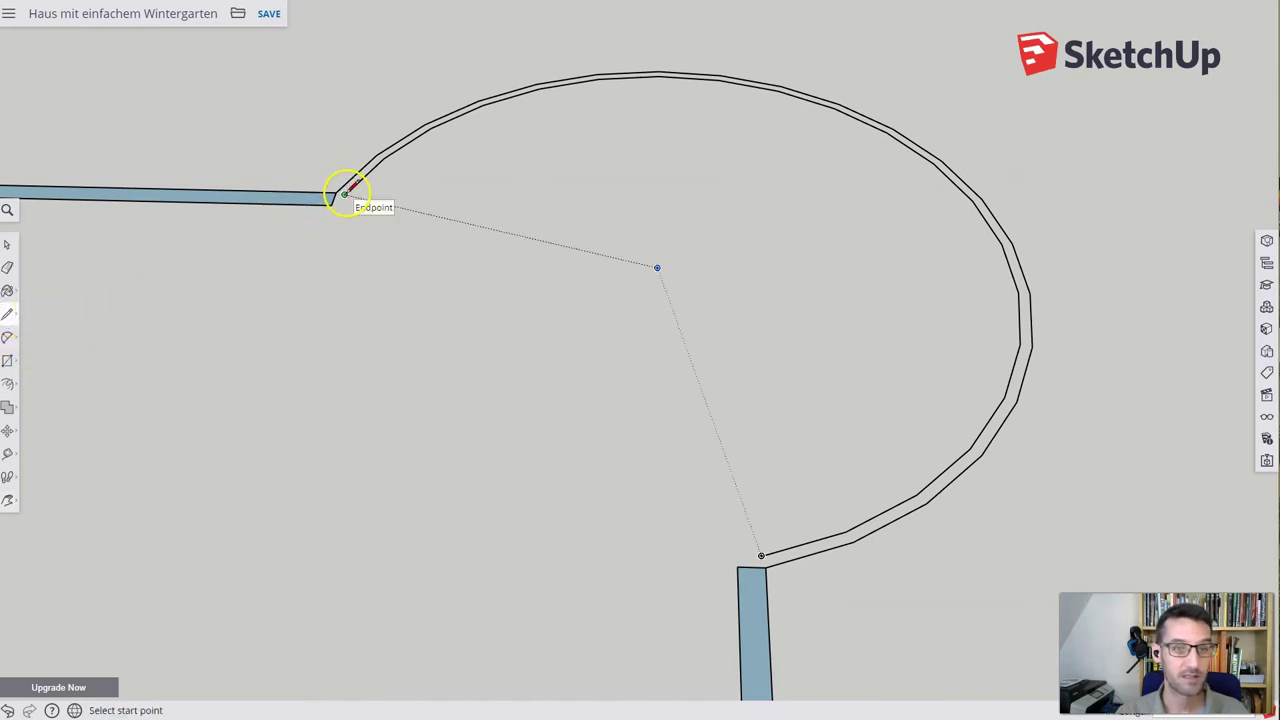
left_click(344, 194)
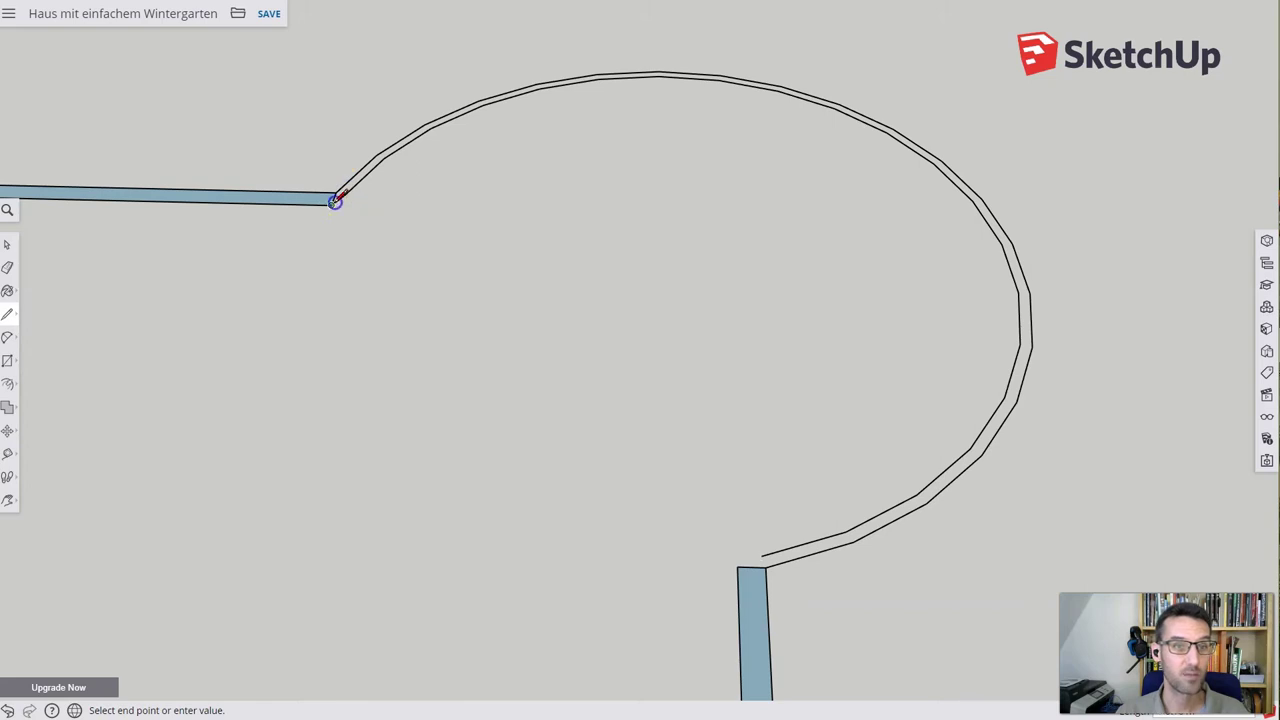
key("space")
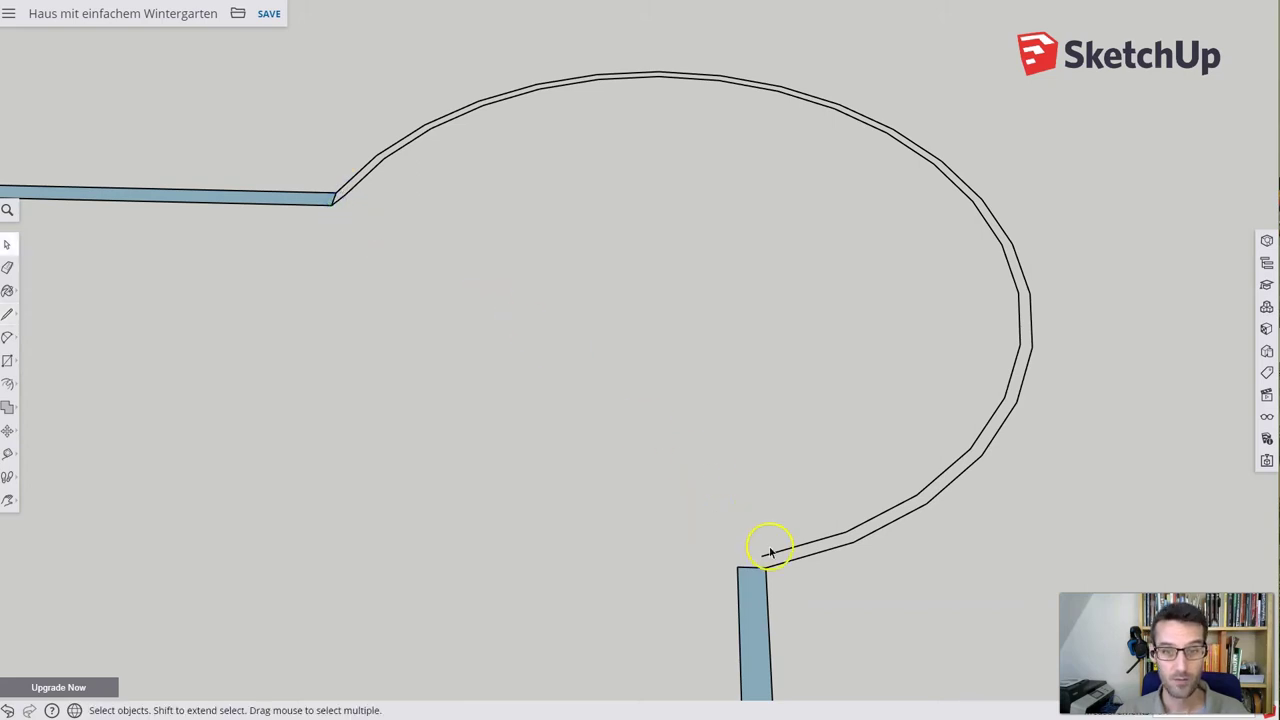
key("l")
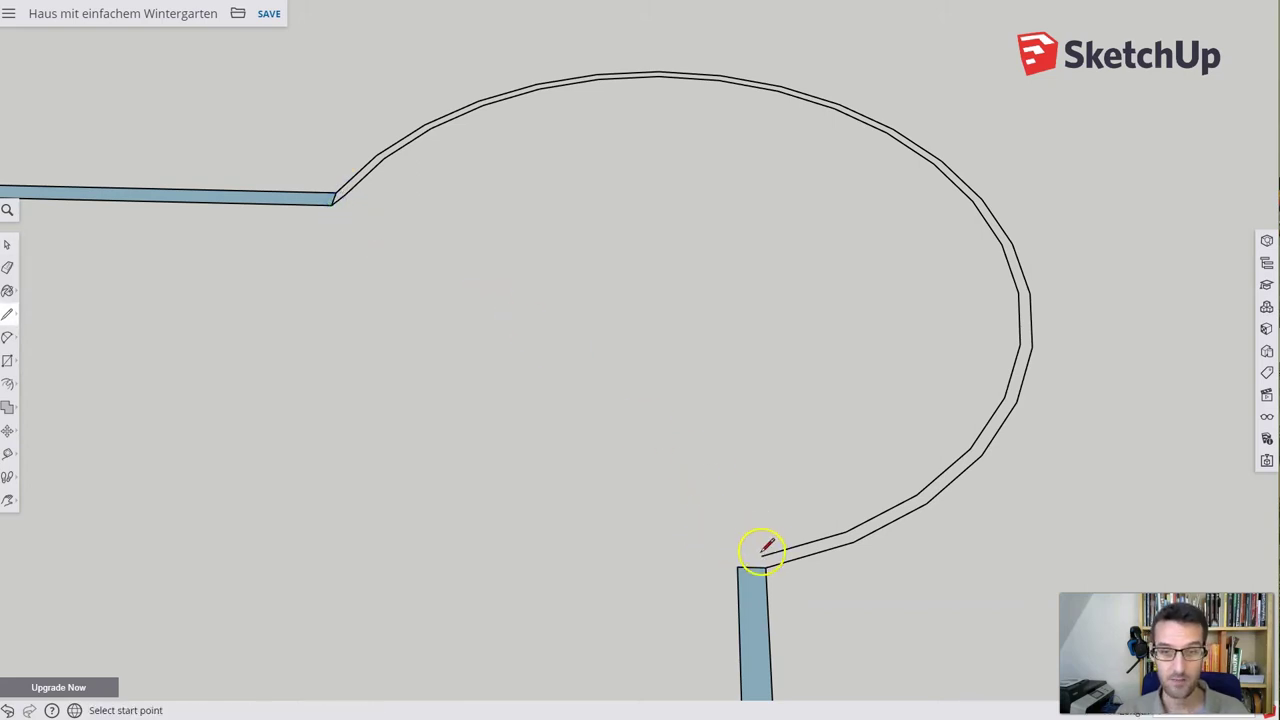
left_click(760, 555)
left_click(739, 567)
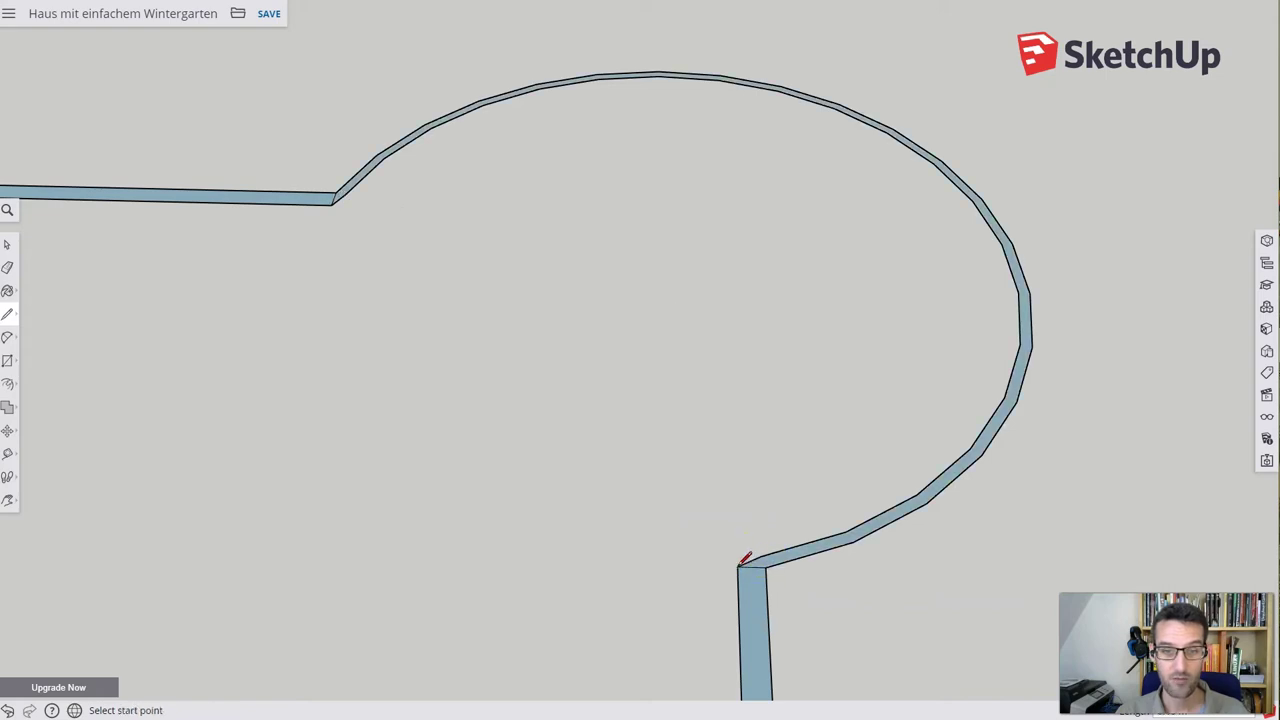
key("space")
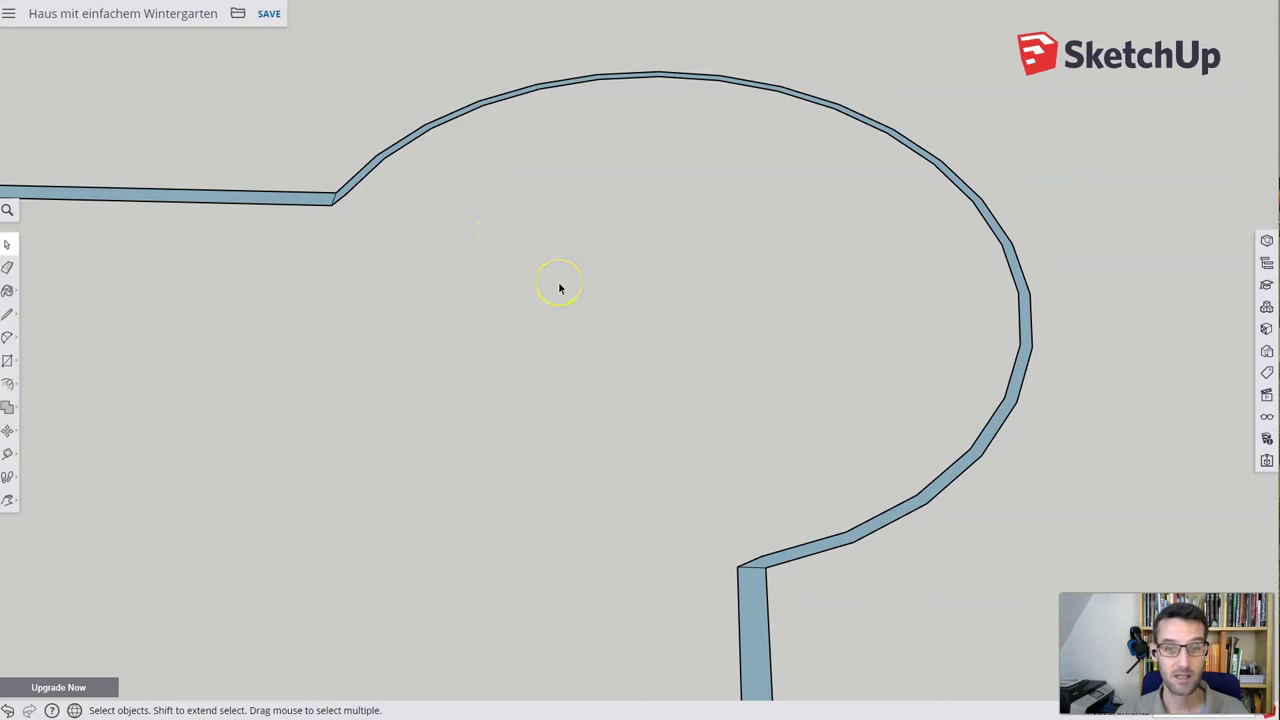
Zoom out and pan to centre the whole floor plan in view
scroll(560, 288, "down", 2)
scroll(560, 288, "down", 2)
scroll(560, 288, "down", 2)
scroll(560, 288, "down", 2)
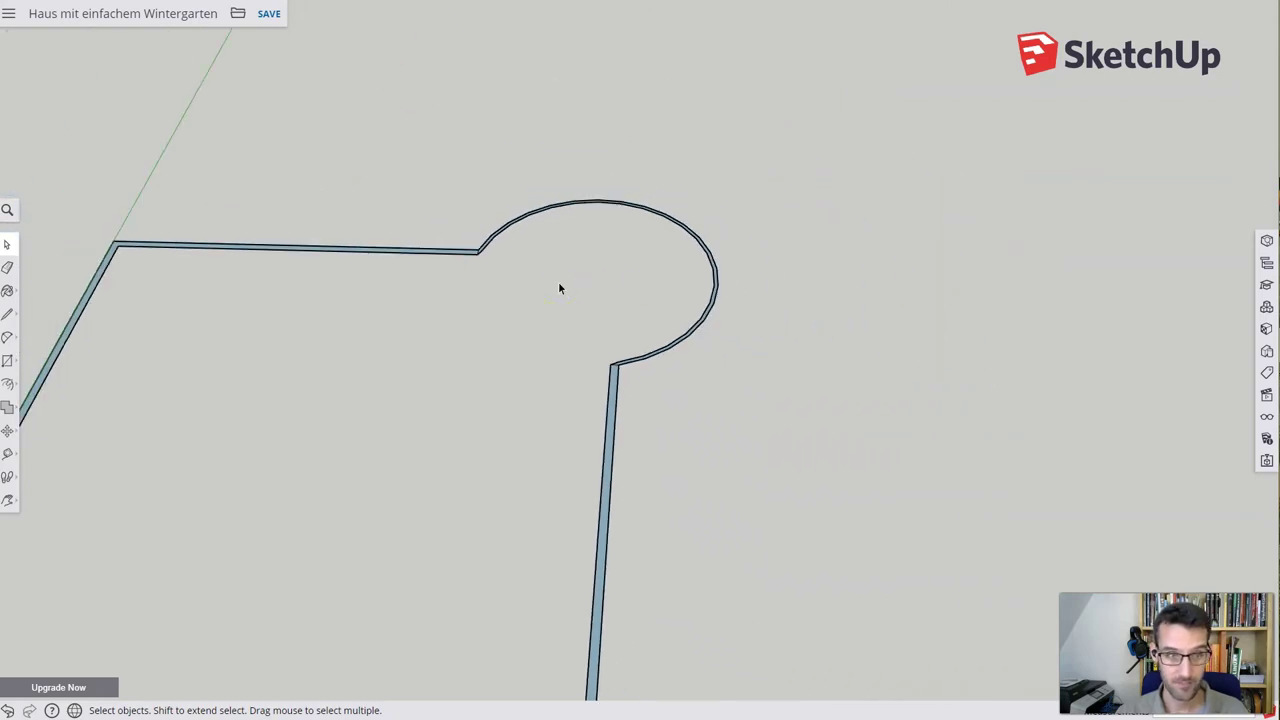
scroll(560, 288, "down", 2)
key("h")
left_click_drag(366, 411, 583, 318)
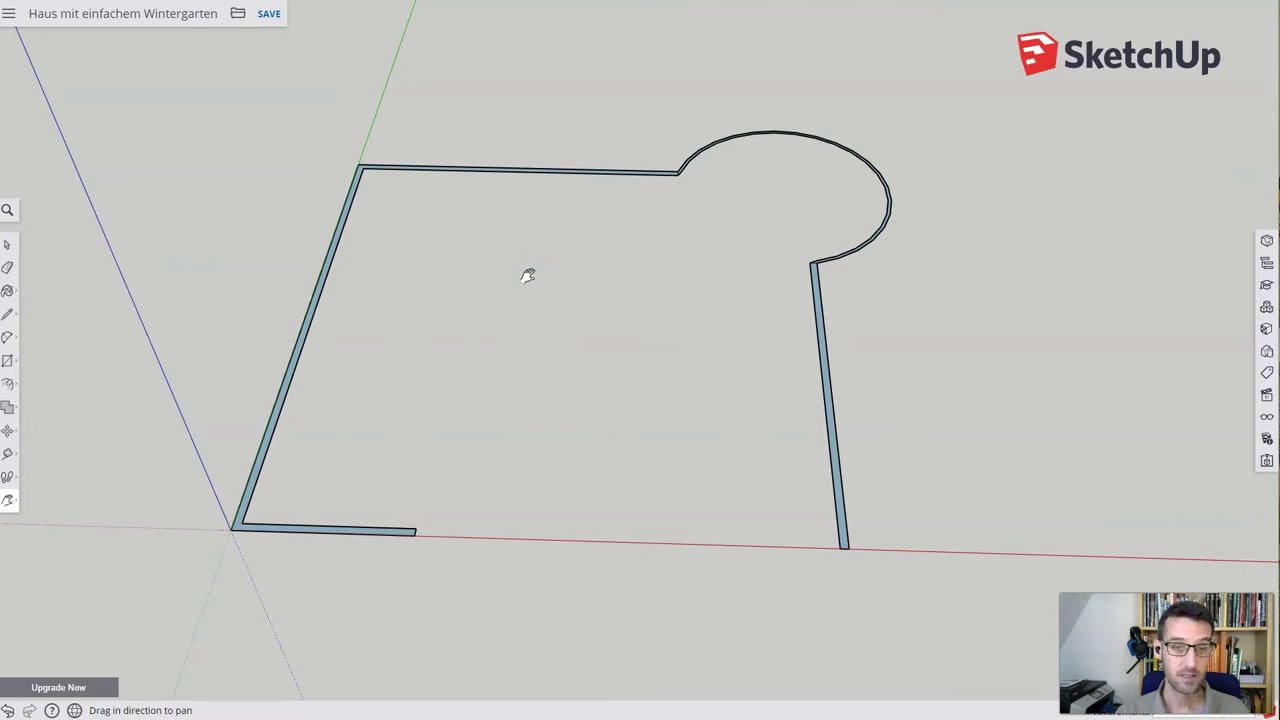
Push/Pull the L-shaped wall outline up to full wall height
key("space")
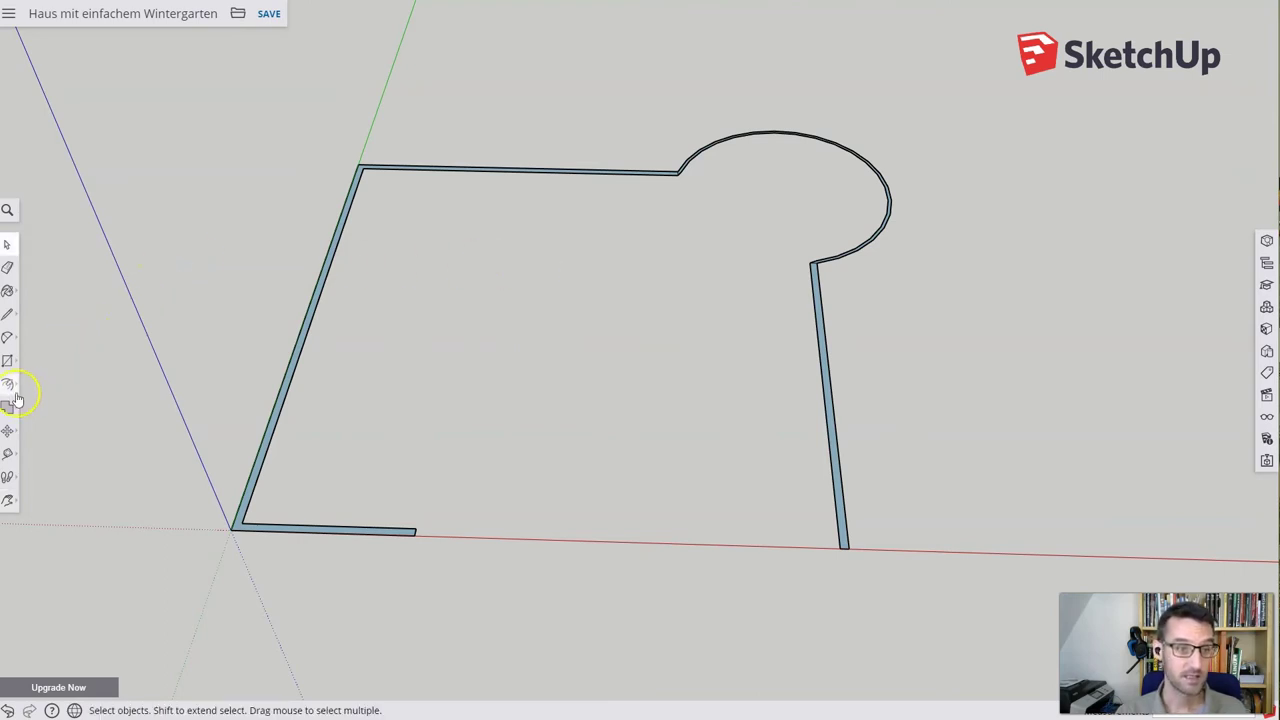
left_click(11, 383)
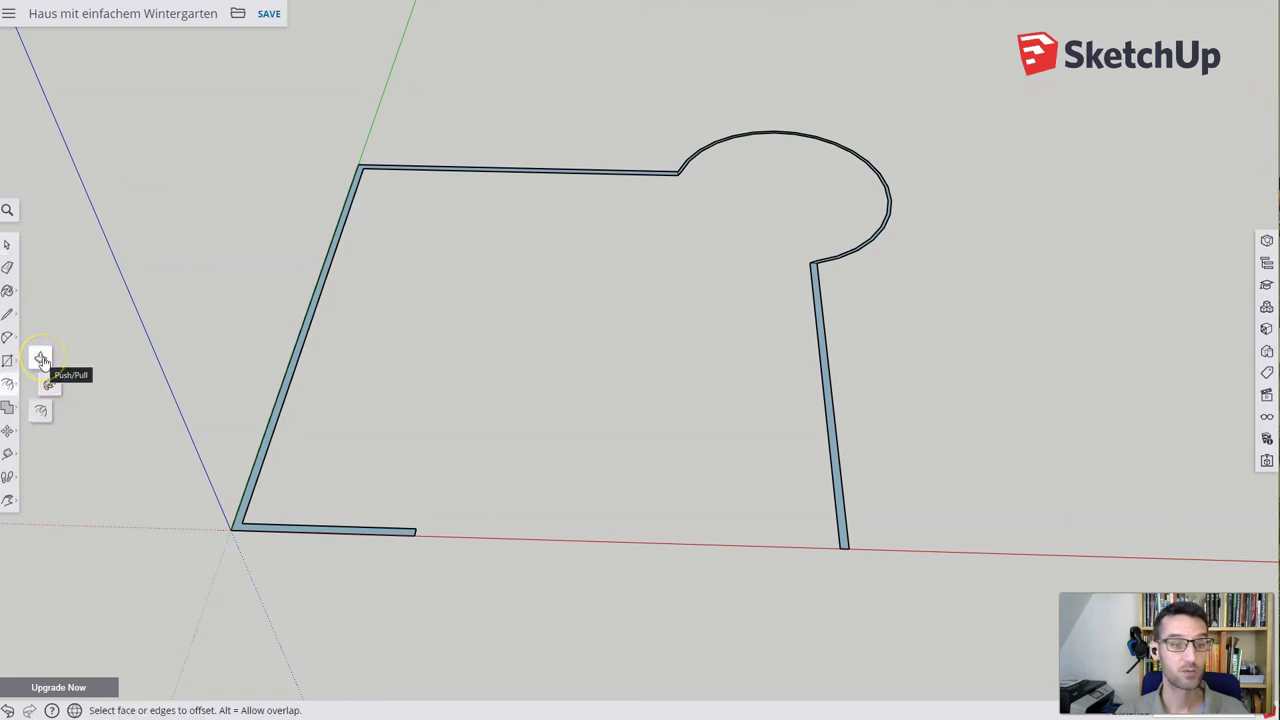
left_click(41, 359)
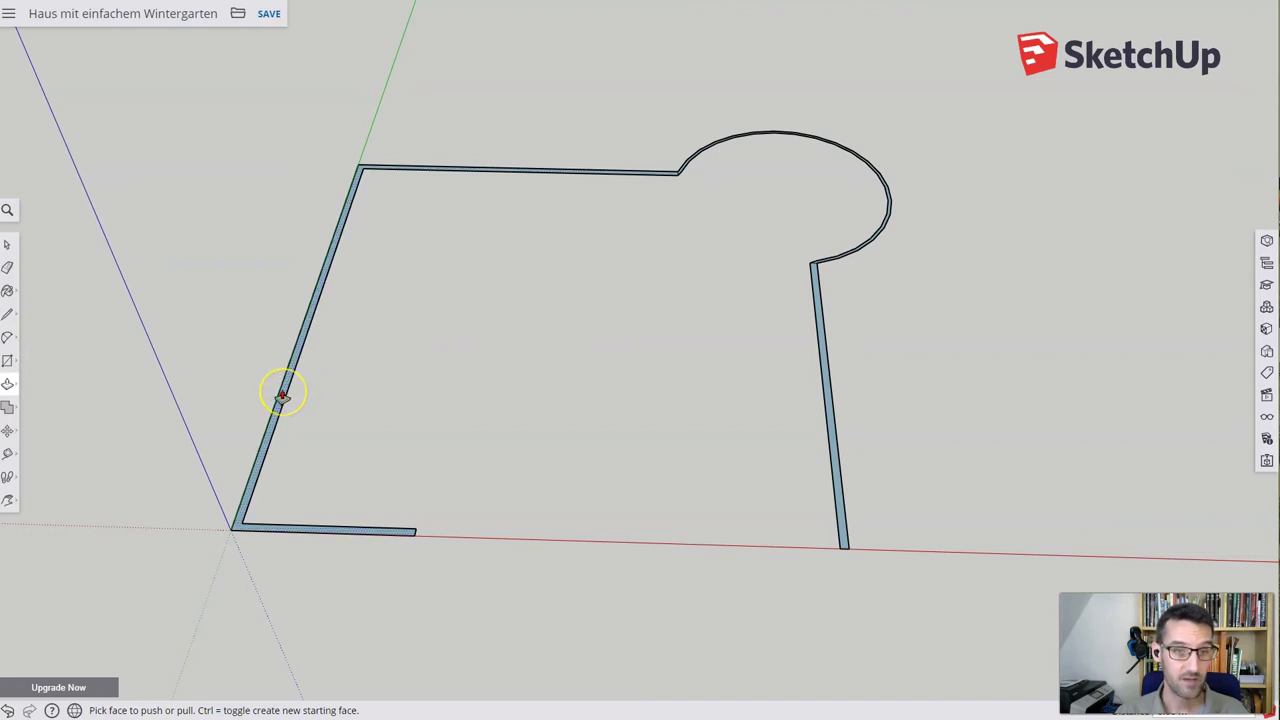
left_click_drag(282, 396, 246, 322)
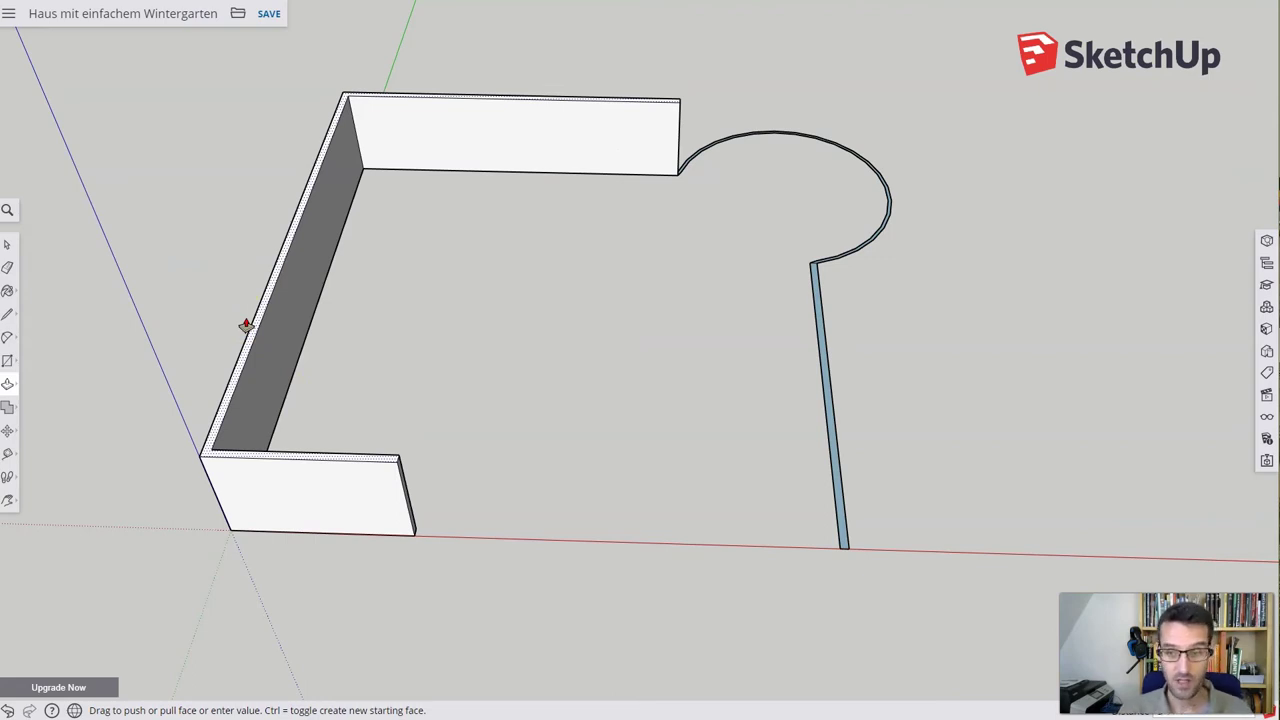
double_click(246, 325)
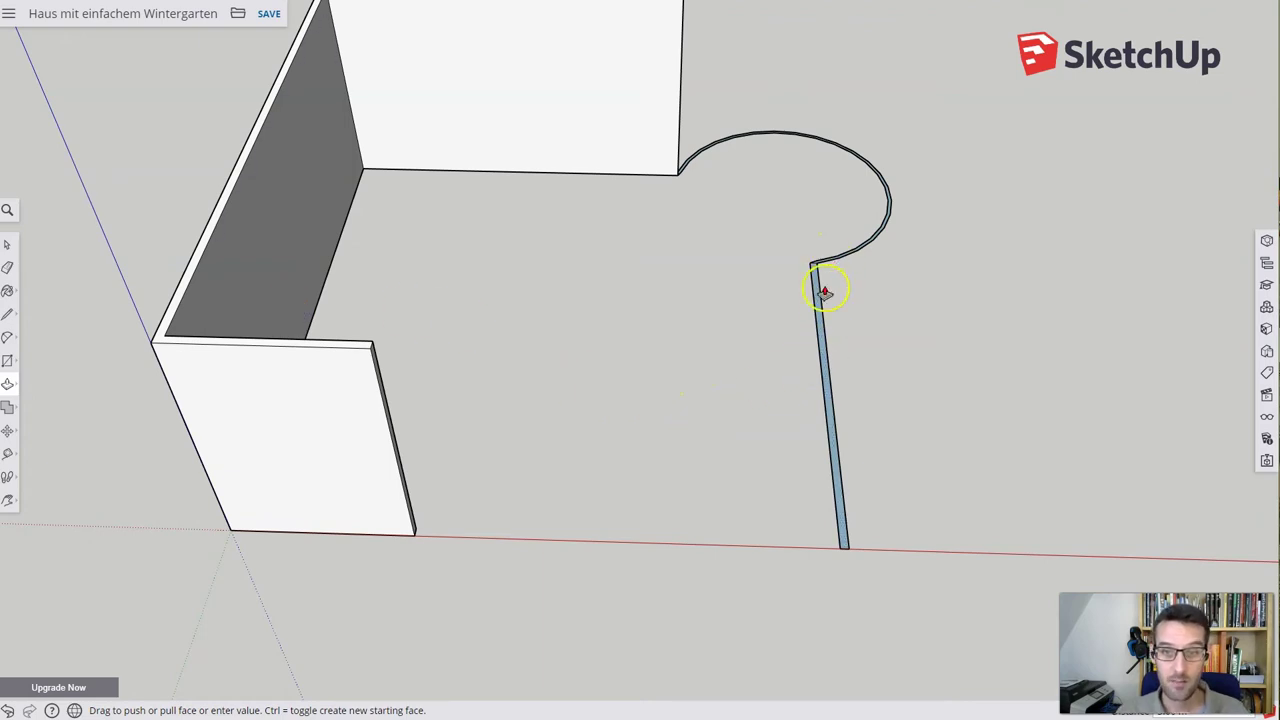
Extrude the curved conservatory wall to a height of 250
scroll(836, 262, "up", 2)
scroll(842, 257, "up", 1)
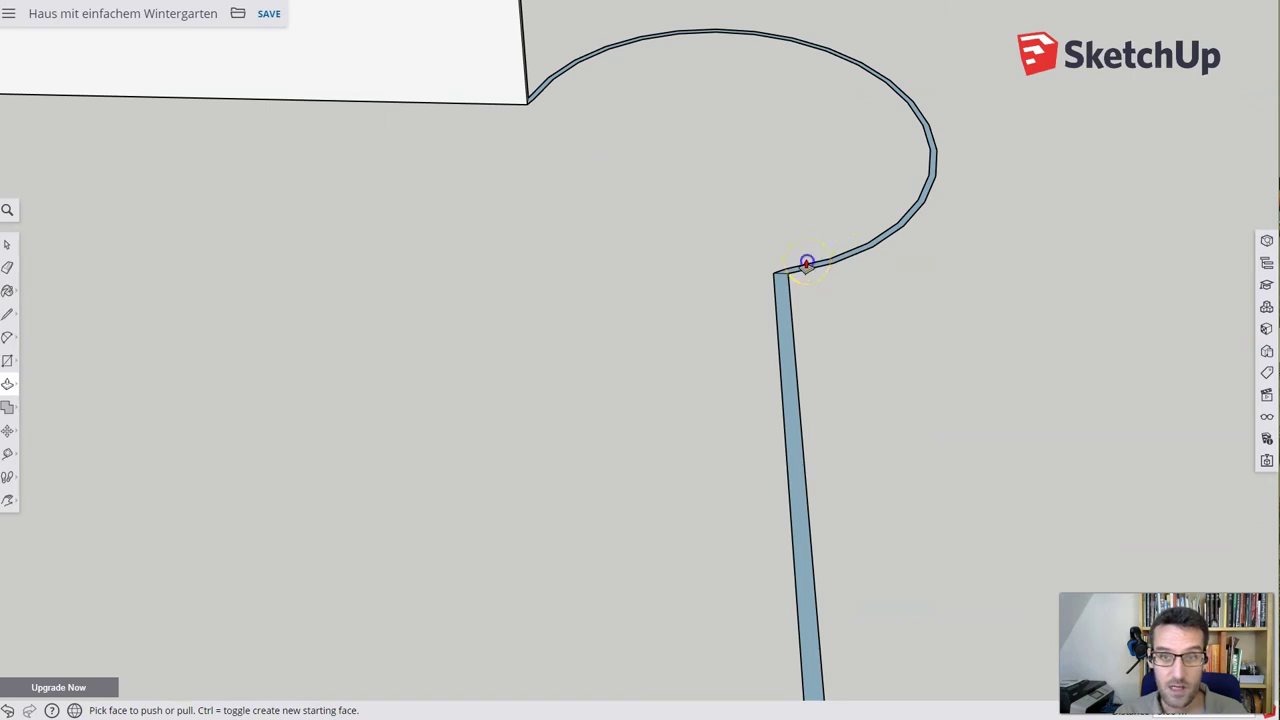
scroll(806, 265, "up", 2)
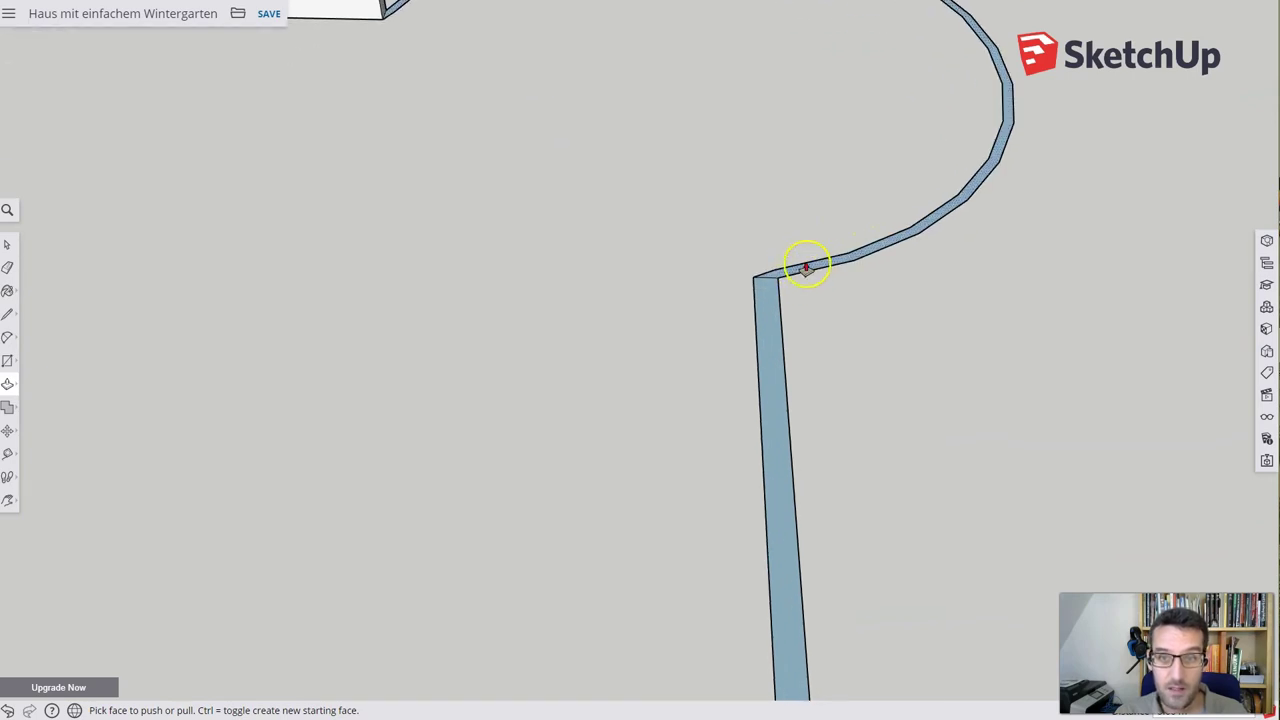
left_click(807, 265)
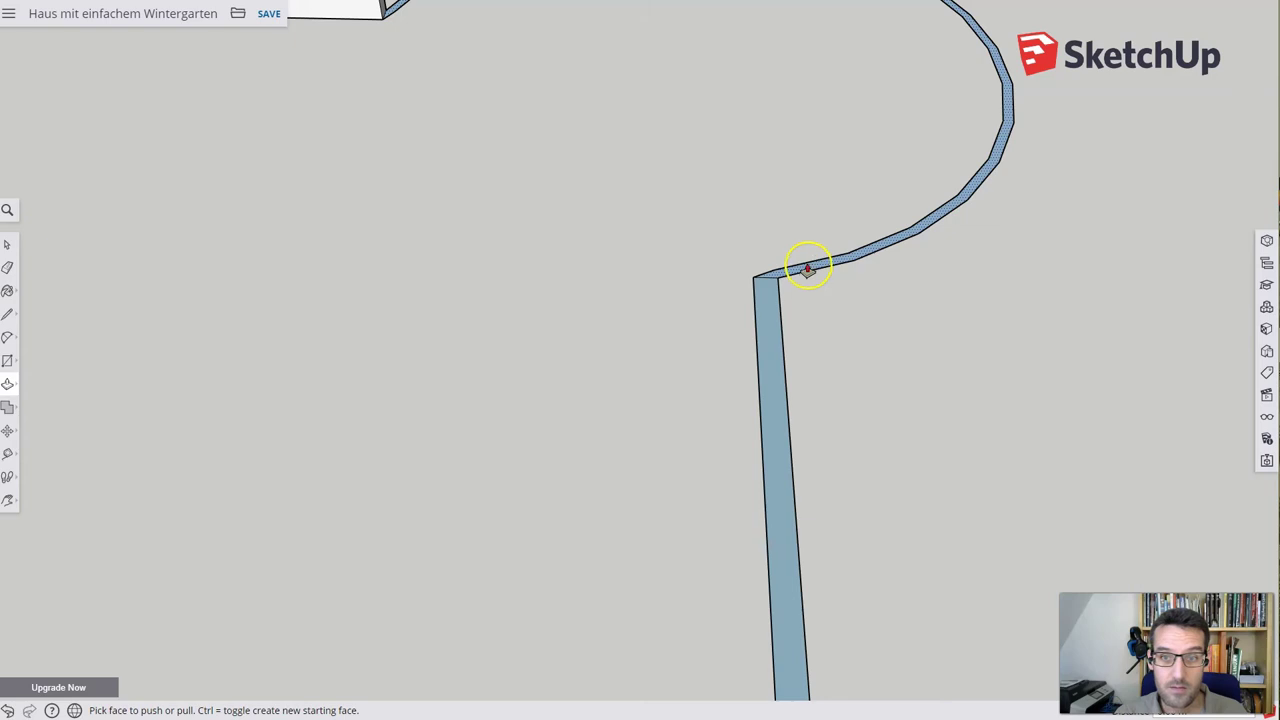
left_click(807, 232)
type("250")
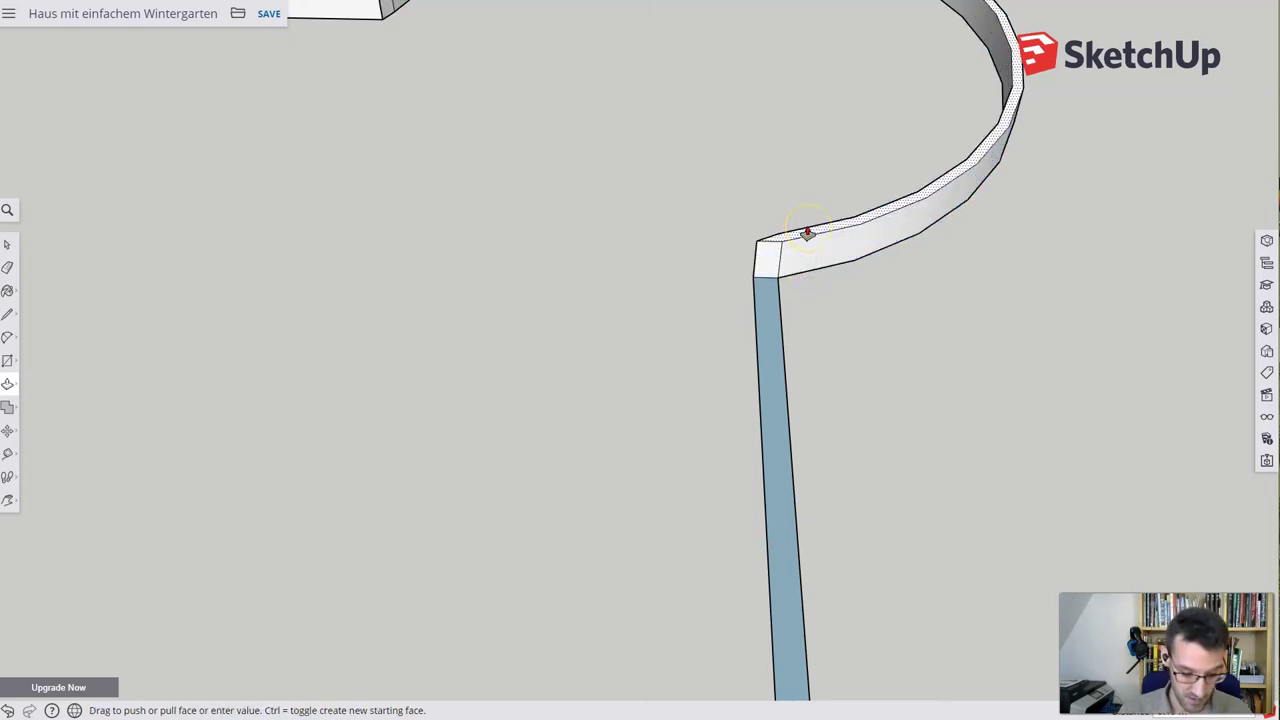
key("Return")
left_click(807, 233)
Pull the right-hand straight wall up to wall height
scroll(797, 229, "down", 3)
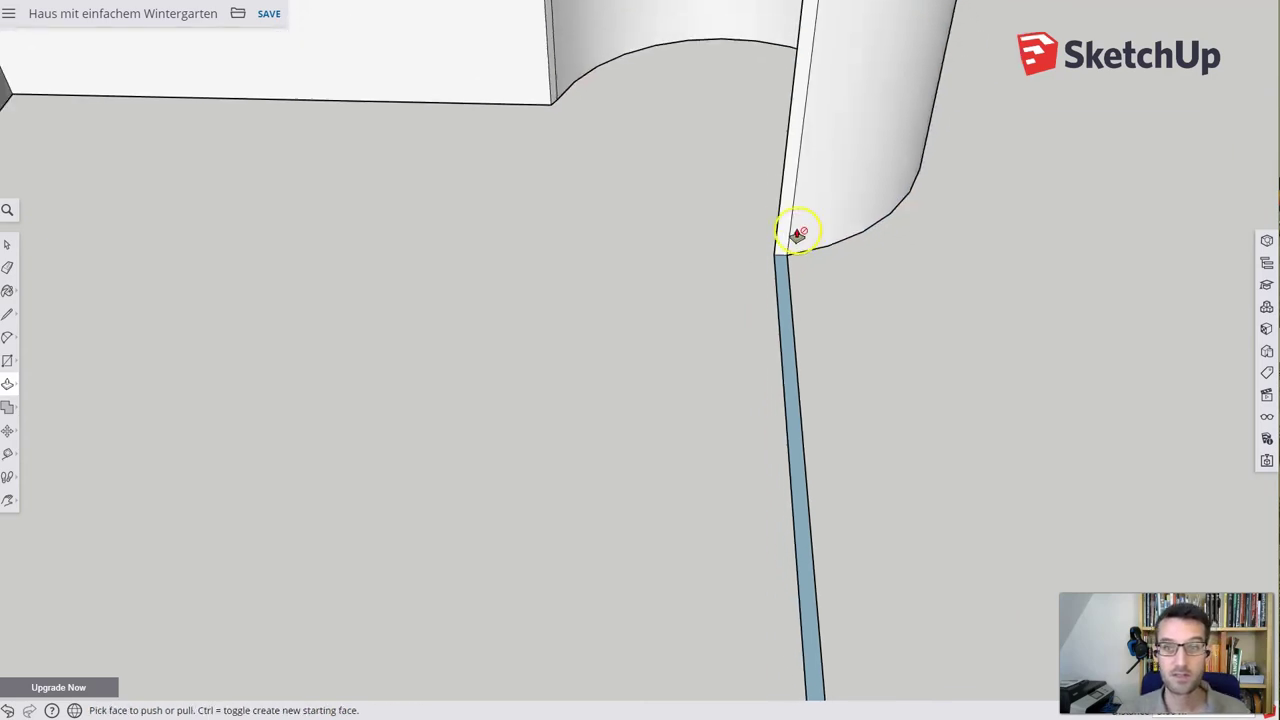
scroll(797, 229, "down", 2)
scroll(797, 229, "down", 1)
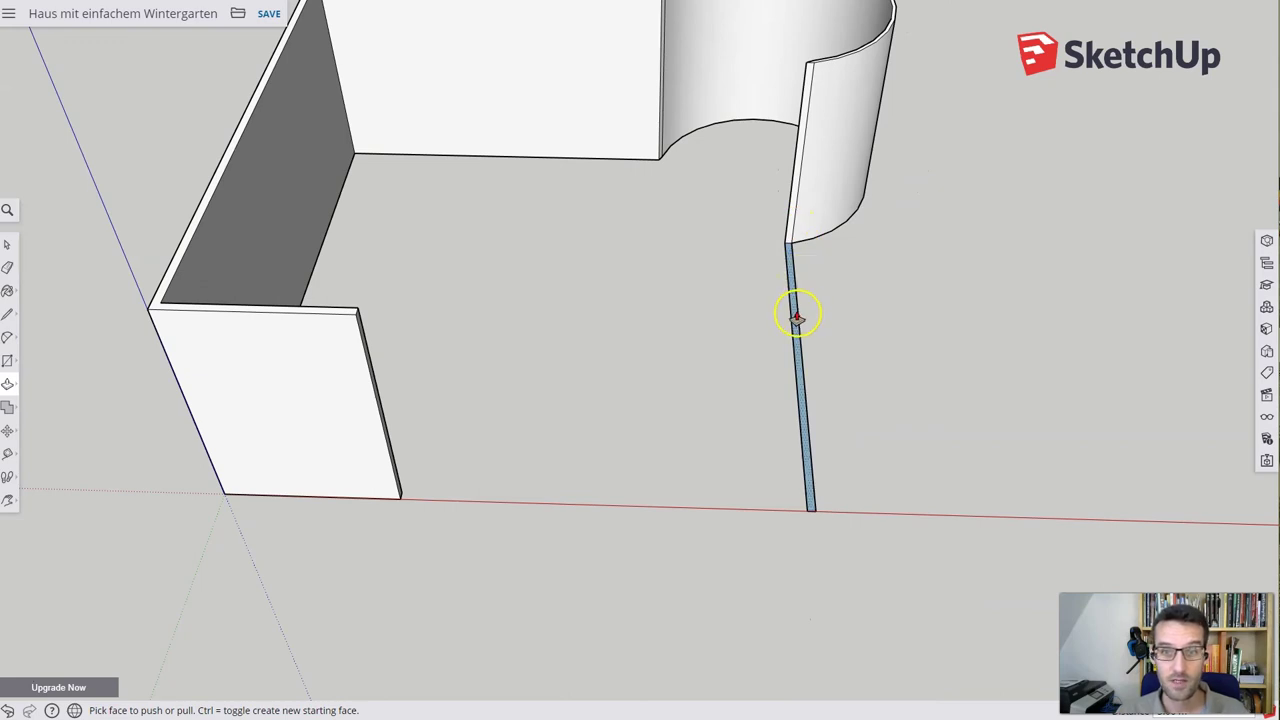
left_click(798, 312)
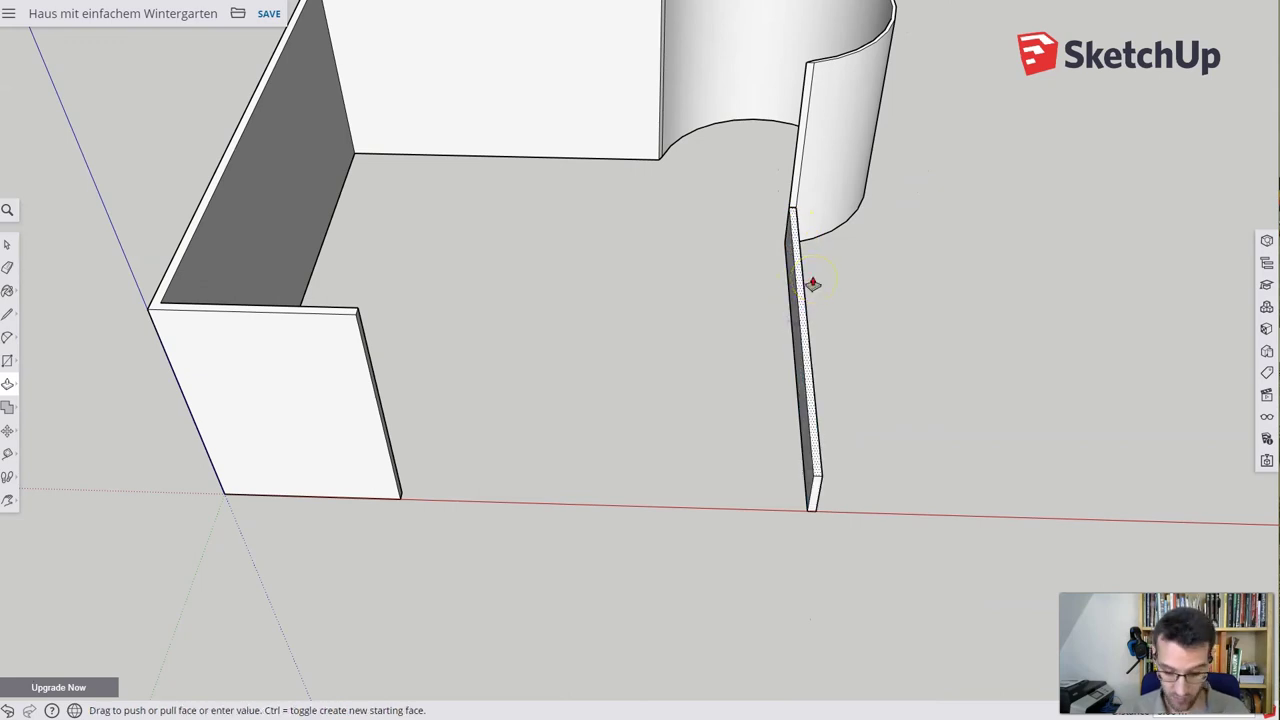
left_click(803, 274)
left_click(610, 241)
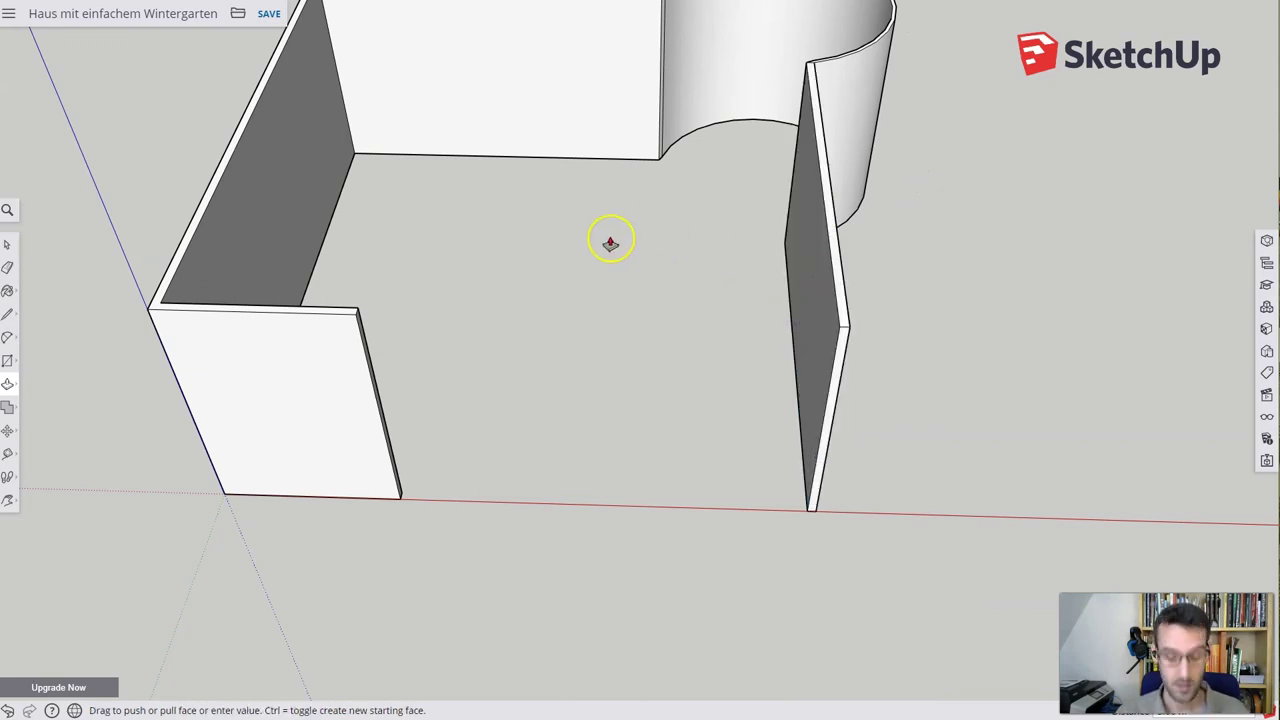
middle_click_drag(580, 251, 569, 346, "shift")
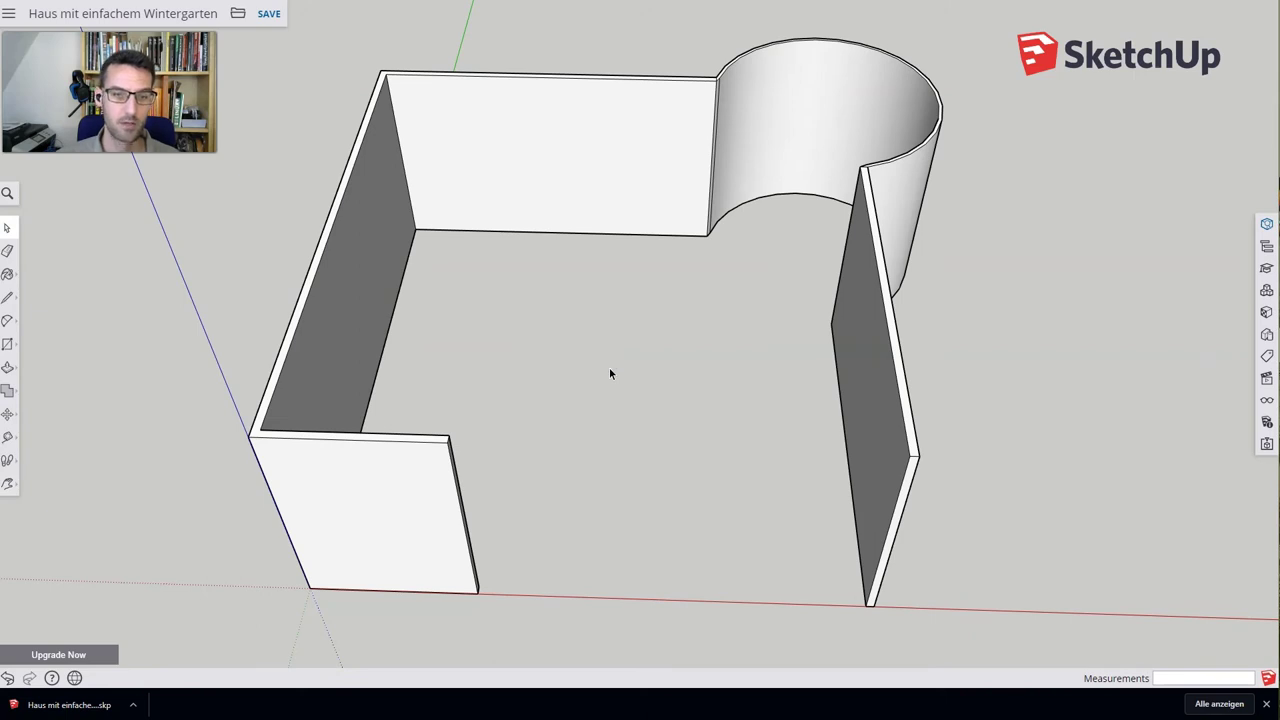
left_click(609, 414)
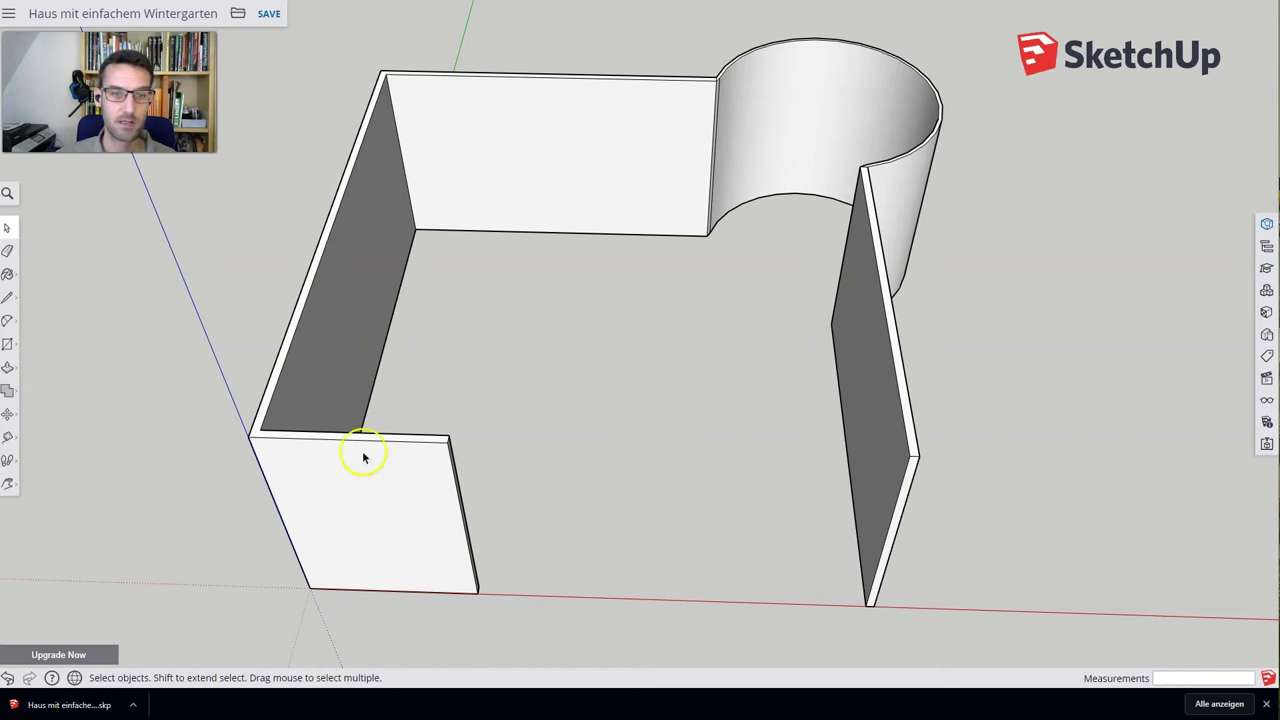
left_click(619, 330)
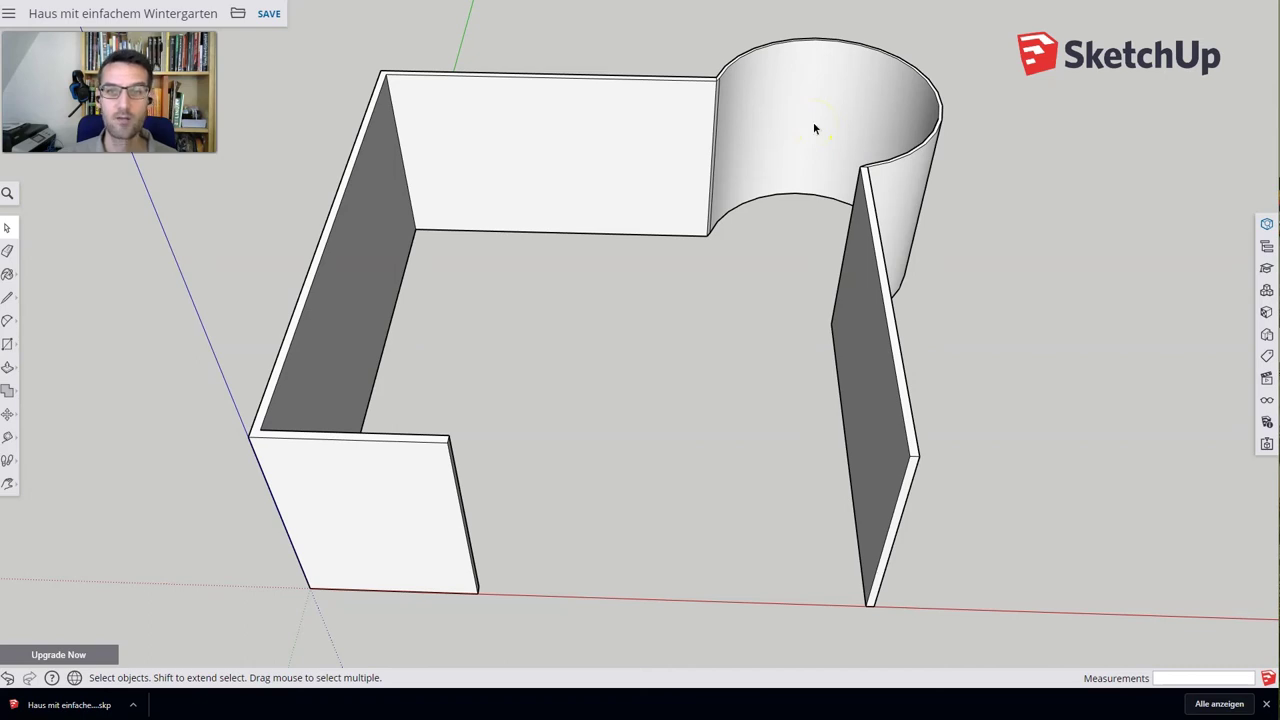
left_click(779, 243)
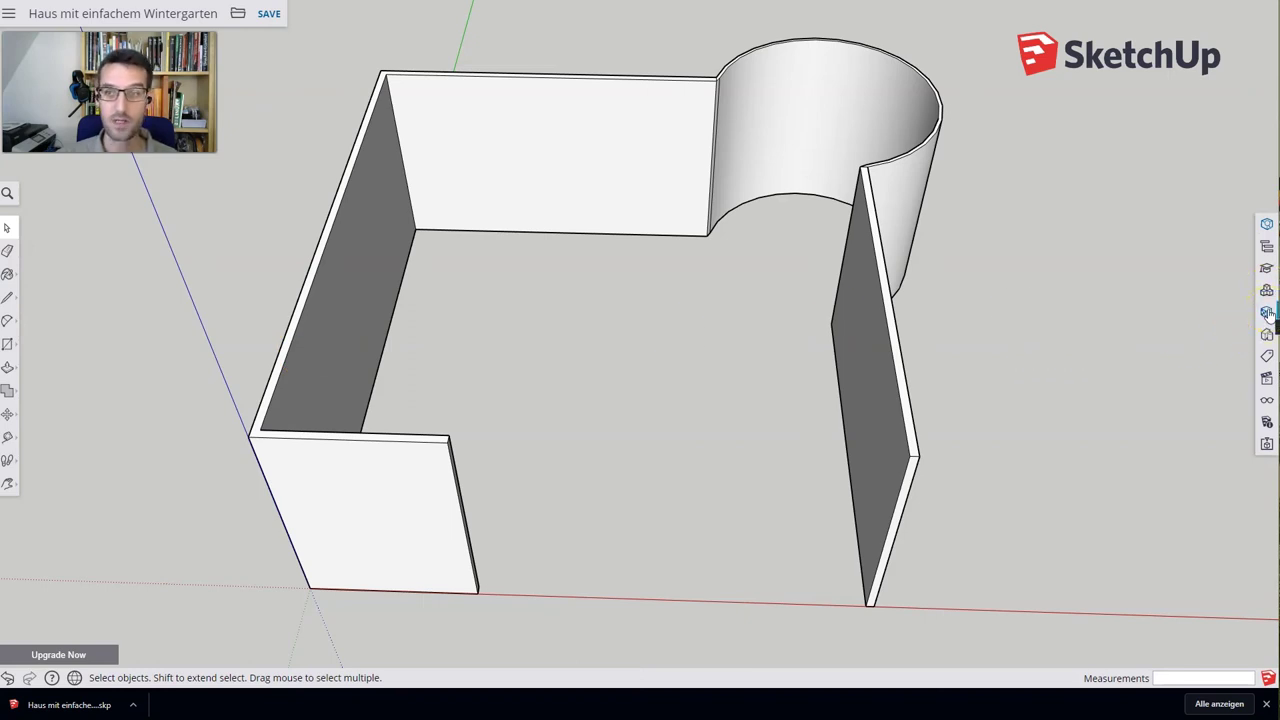
Open the Materials library and select the curved conservatory wall
left_click(1268, 312)
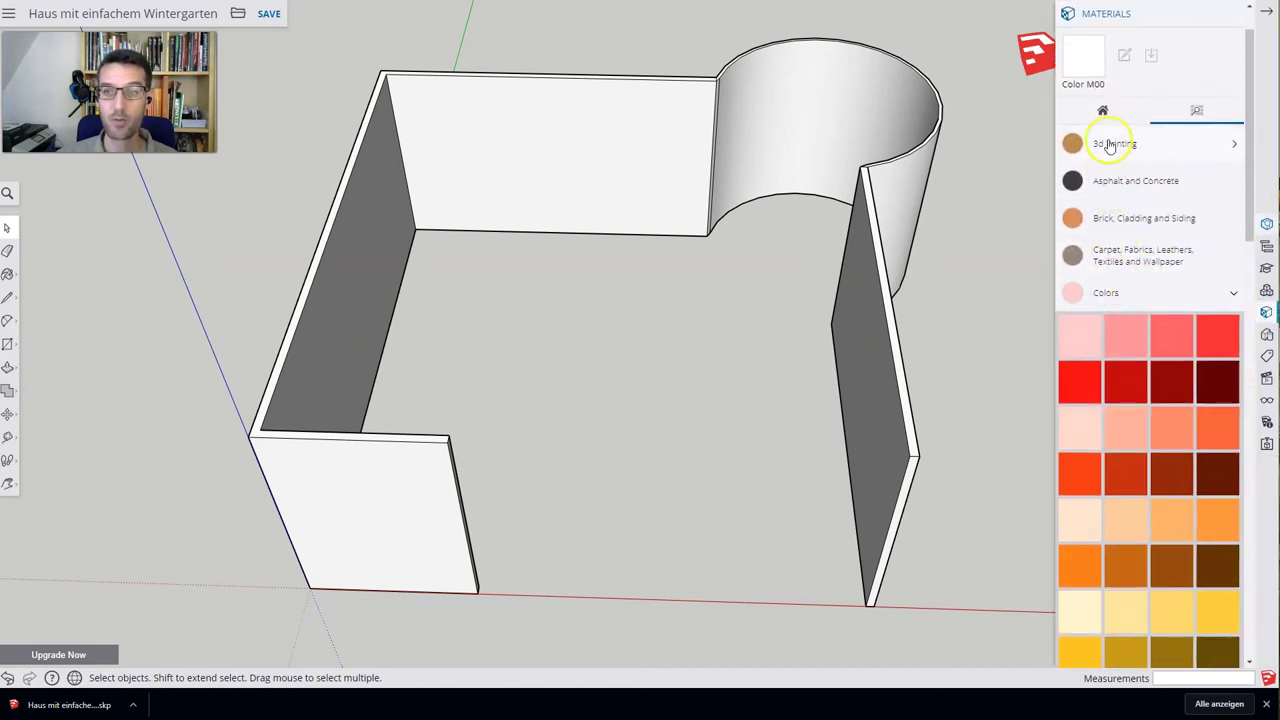
left_click(1122, 186)
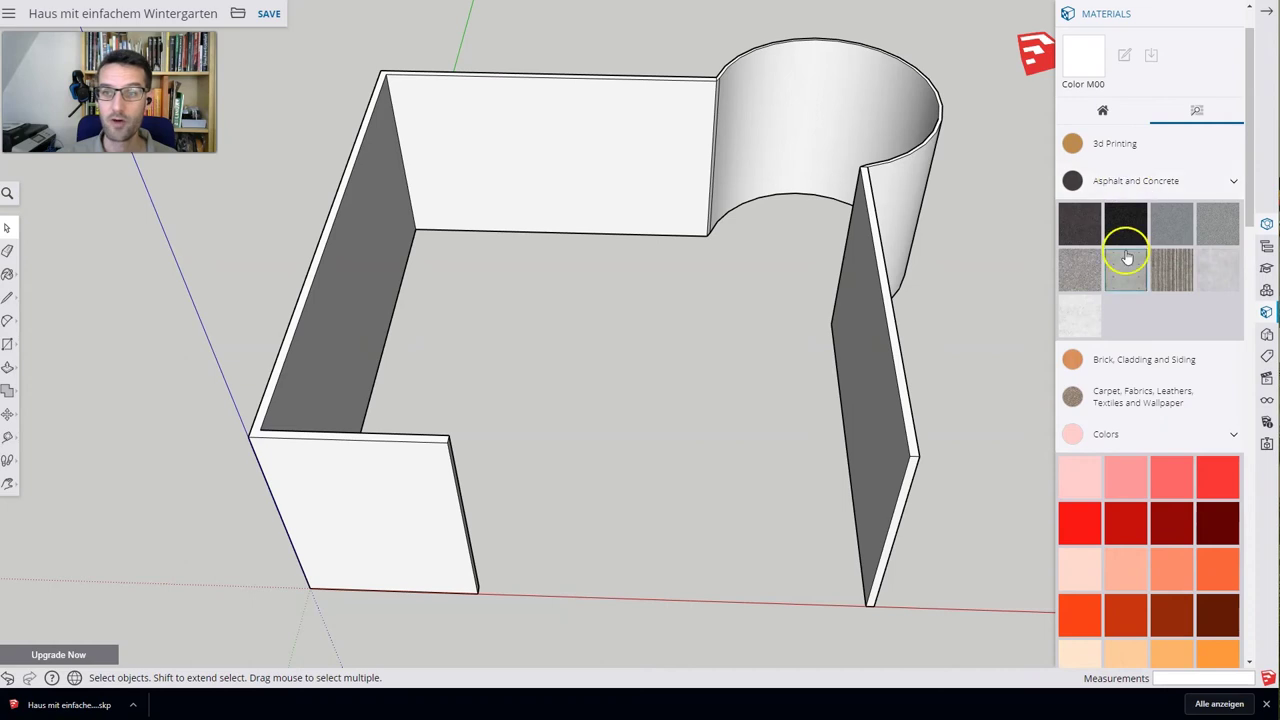
left_click(1142, 362)
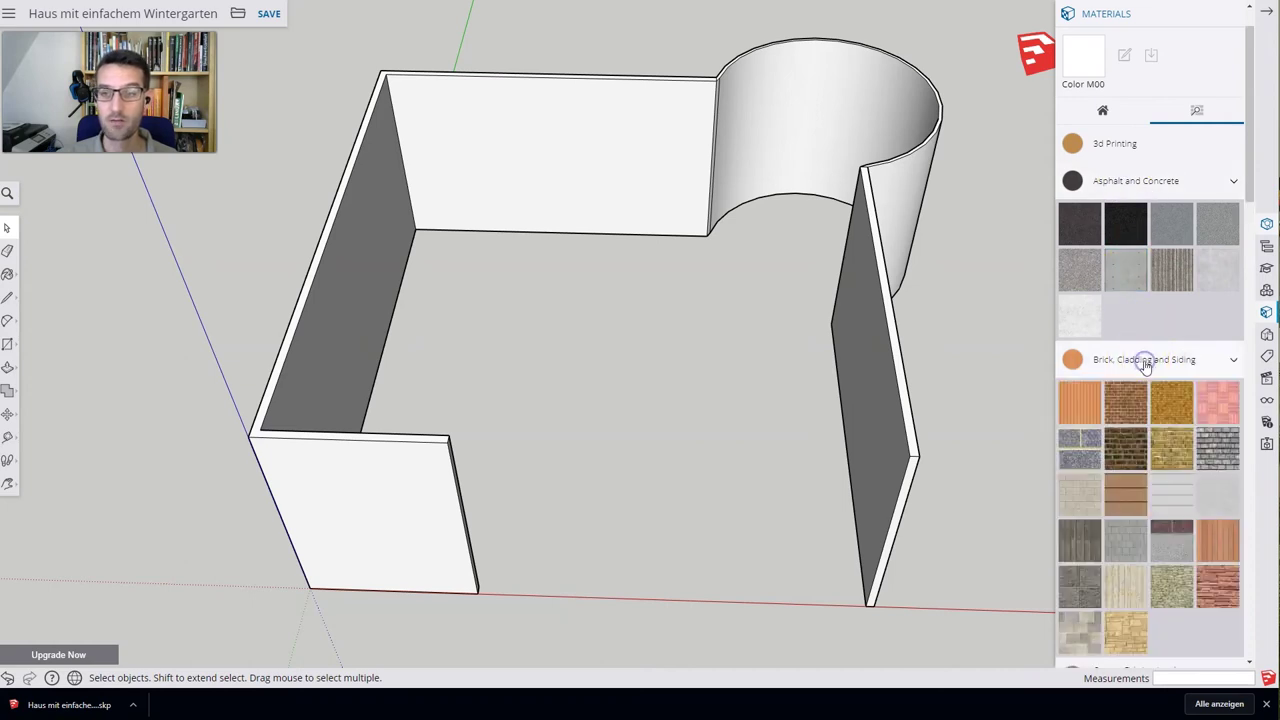
left_click(1133, 365)
left_click(1125, 183)
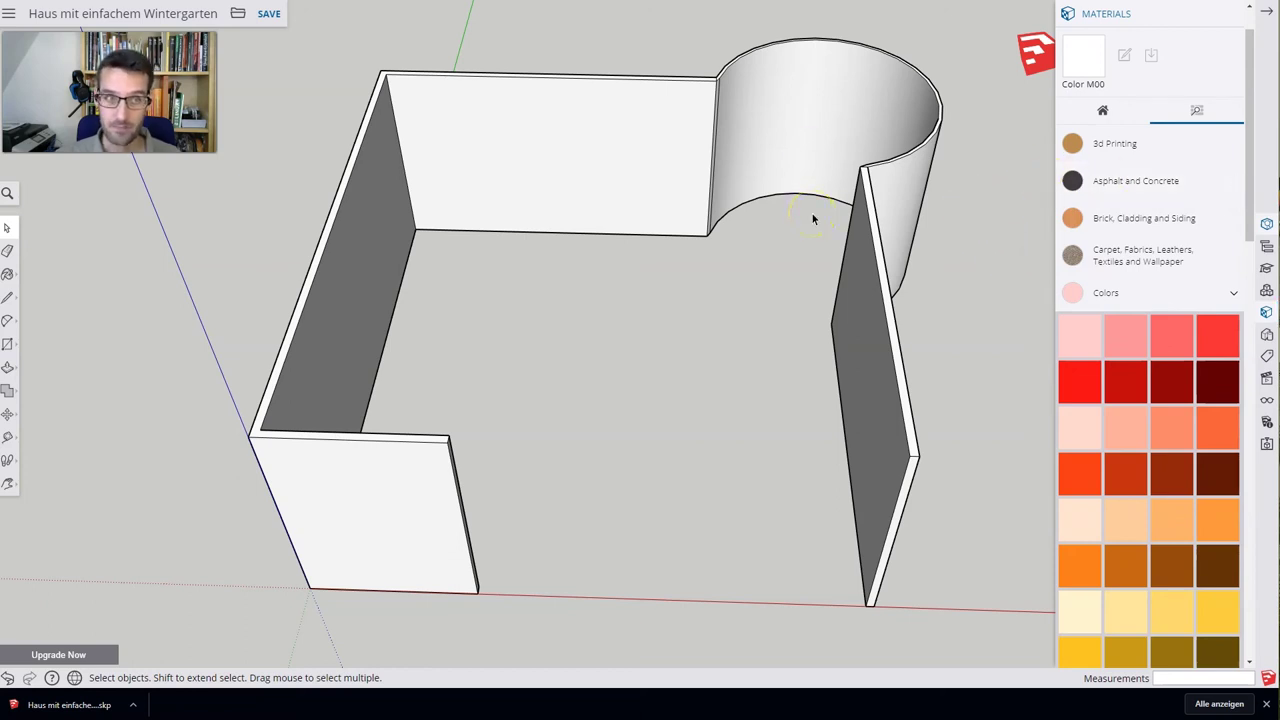
left_click_drag(812, 212, 743, 41)
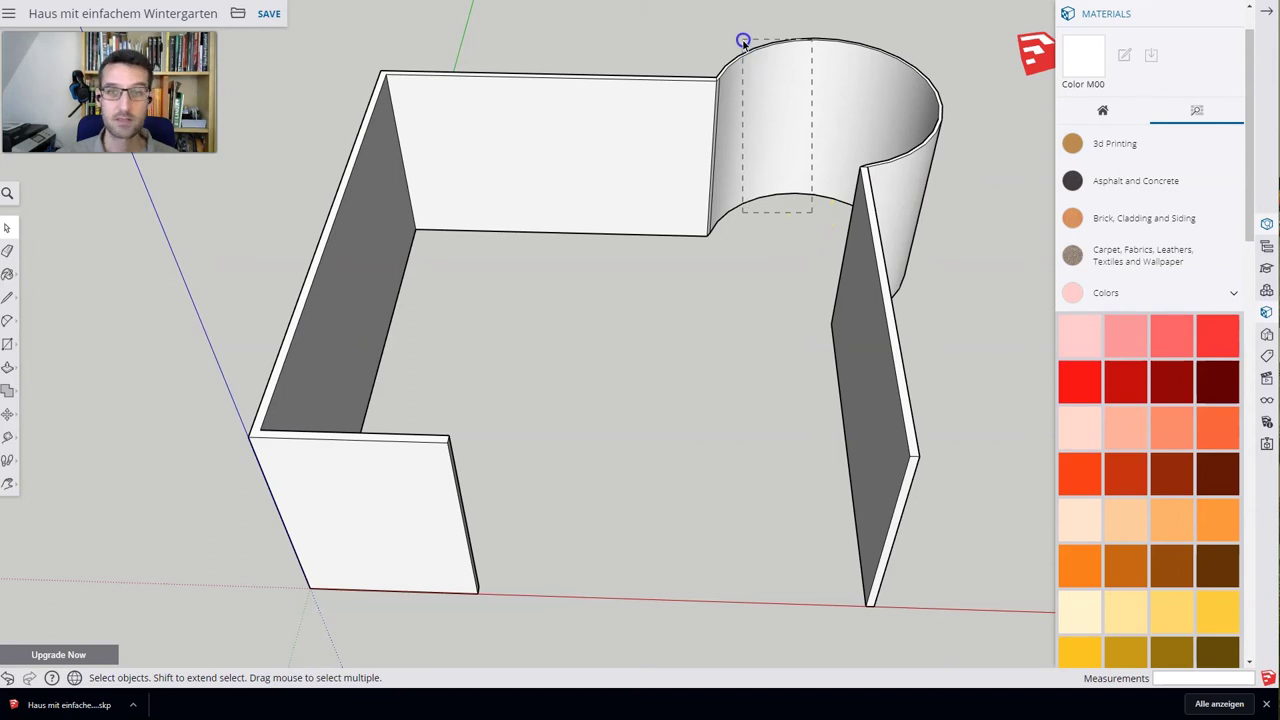
left_click_drag(743, 41, 741, 41)
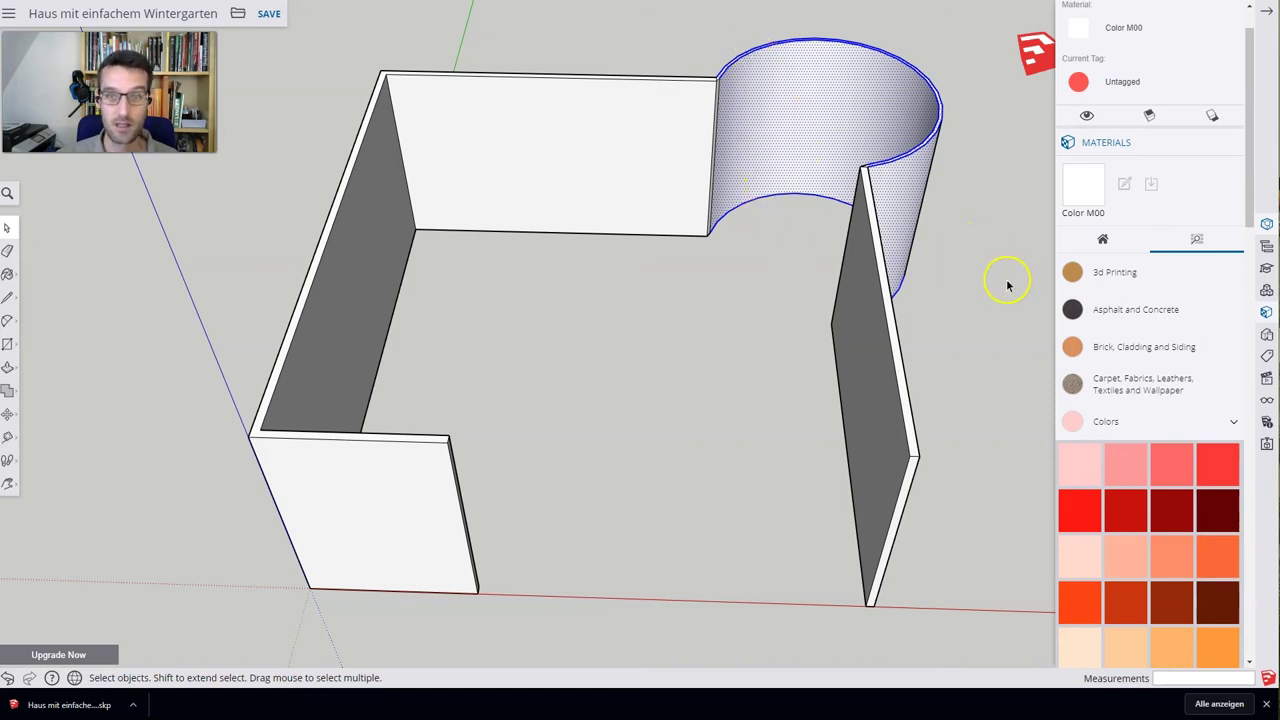
Paint the curved wall with Translucent Glass Blue from Glass and Mirrors
left_click(1104, 421)
scroll(1125, 422, "down", 1)
left_click(1128, 396)
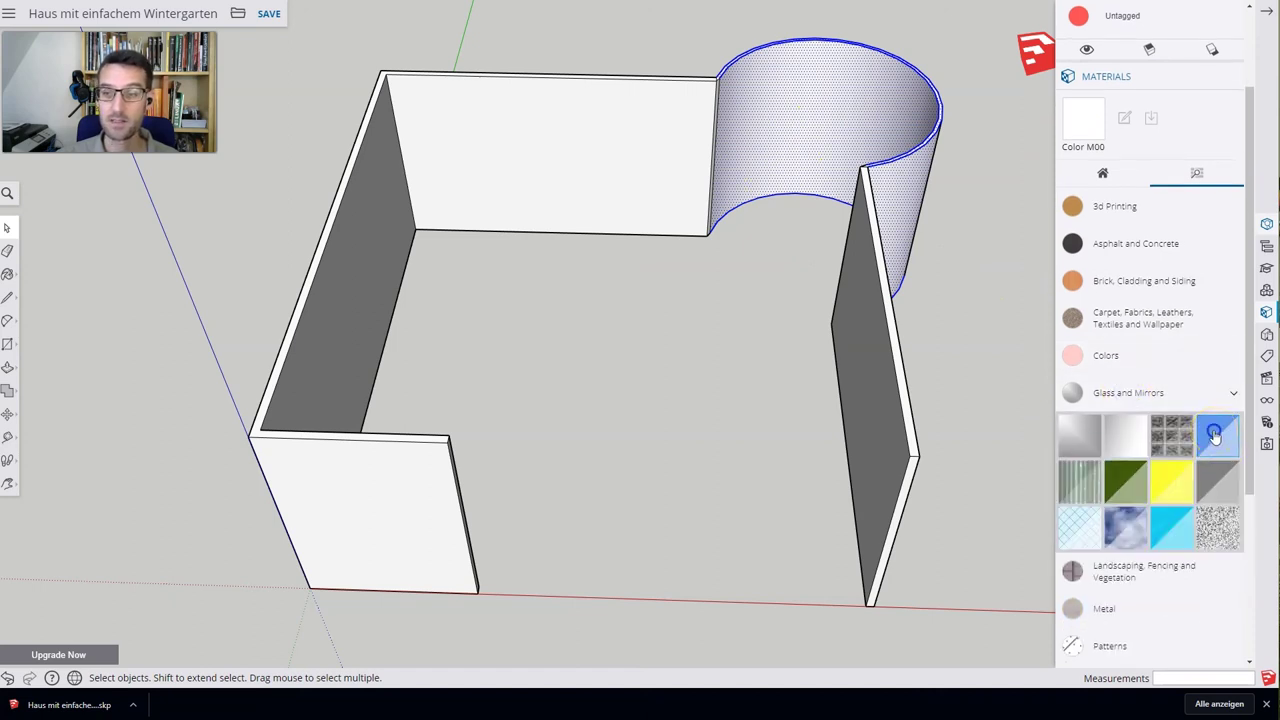
left_click(1215, 435)
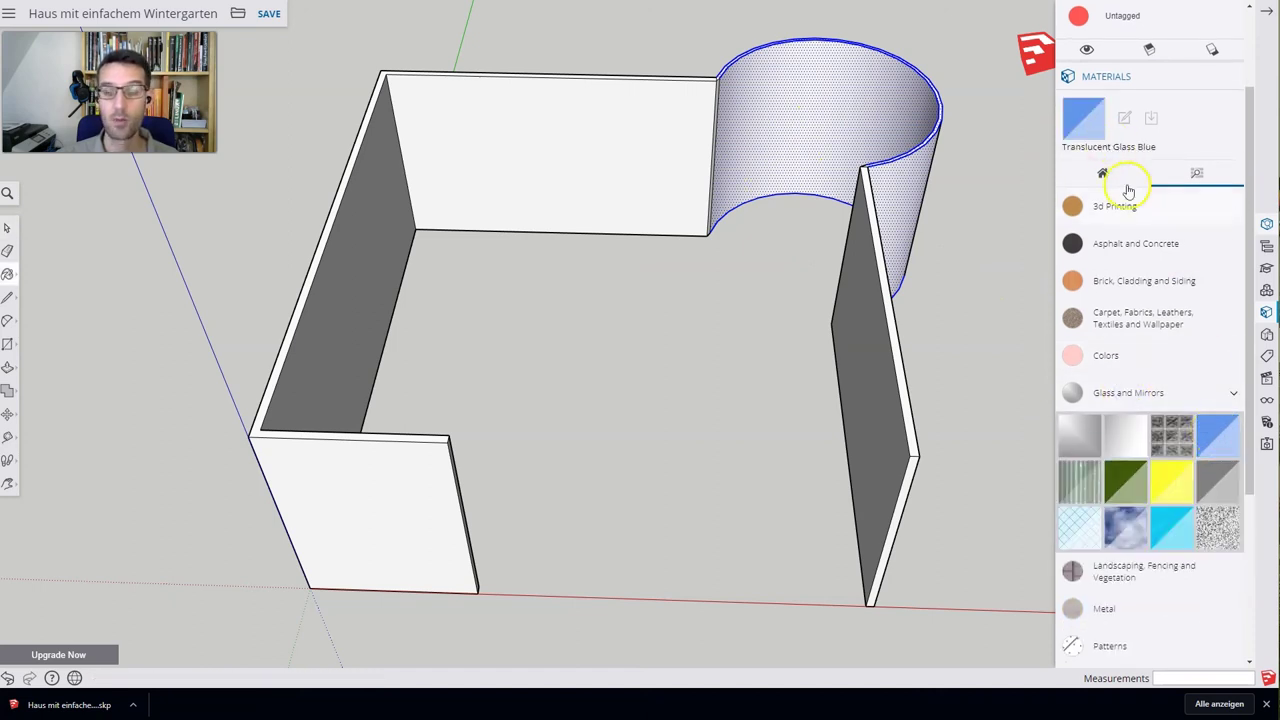
left_click(1222, 442)
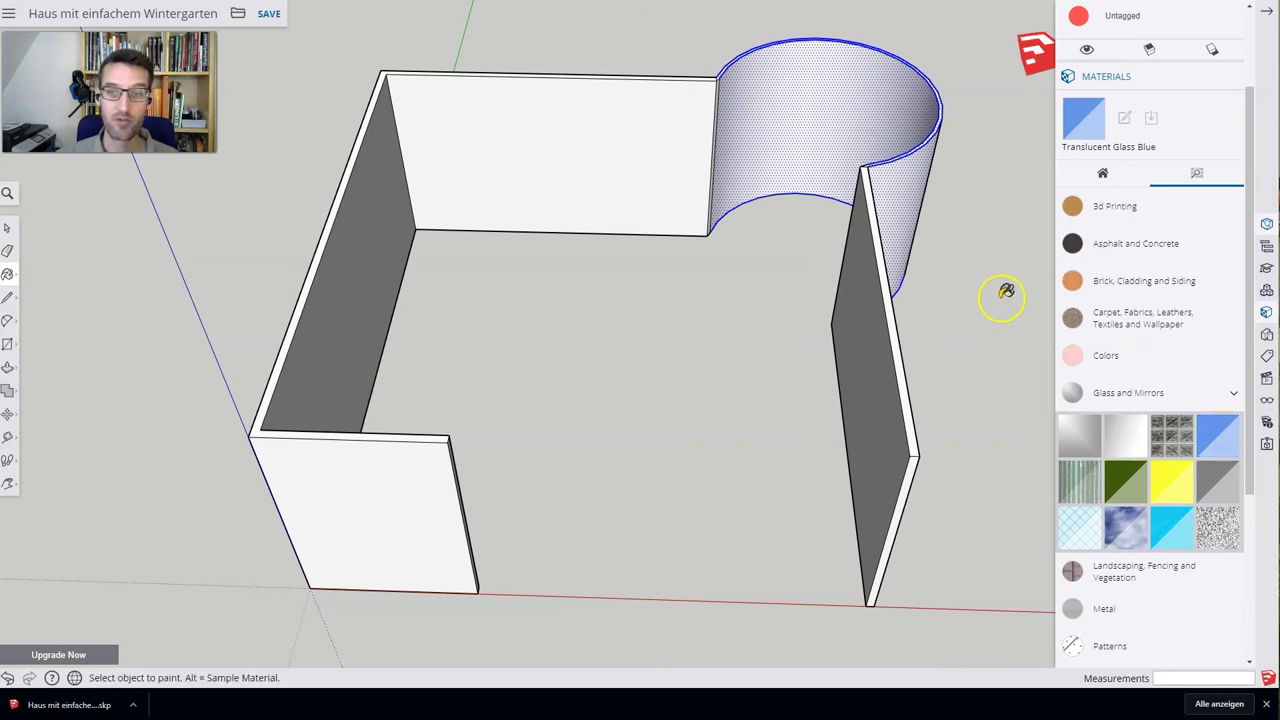
left_click(850, 138)
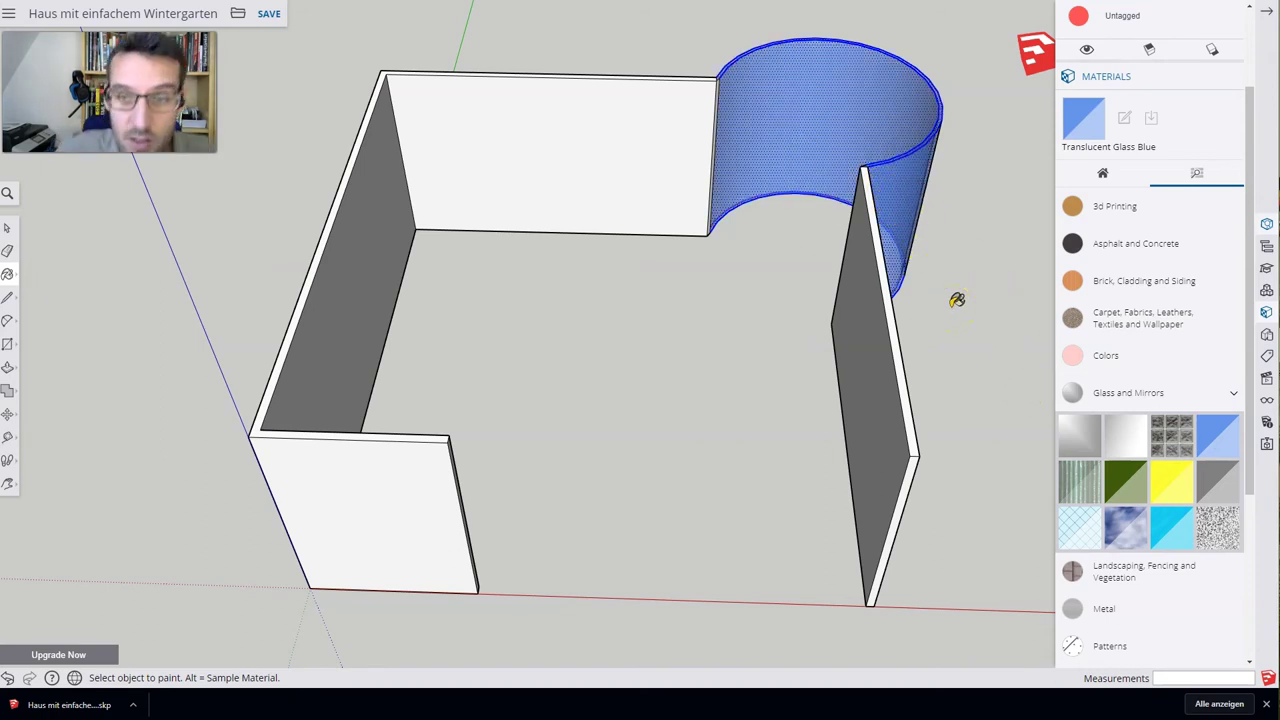
left_click(1035, 309)
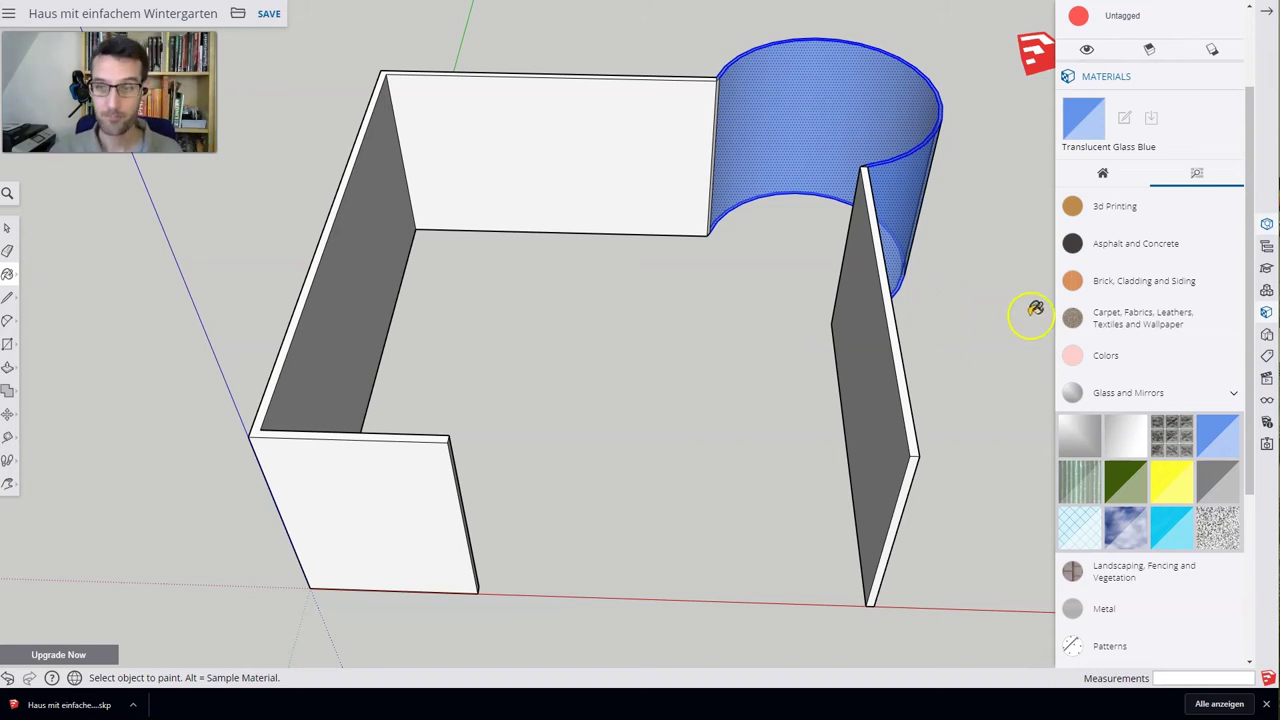
left_click(1137, 394)
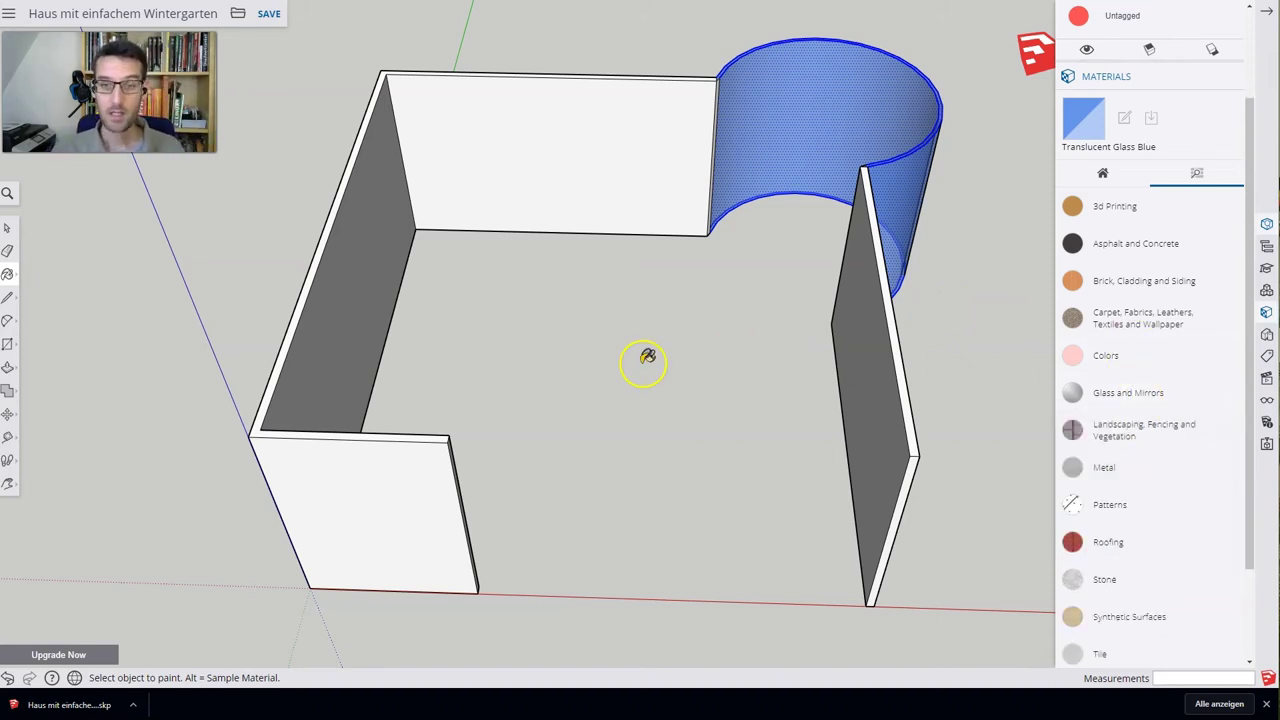
key("space")
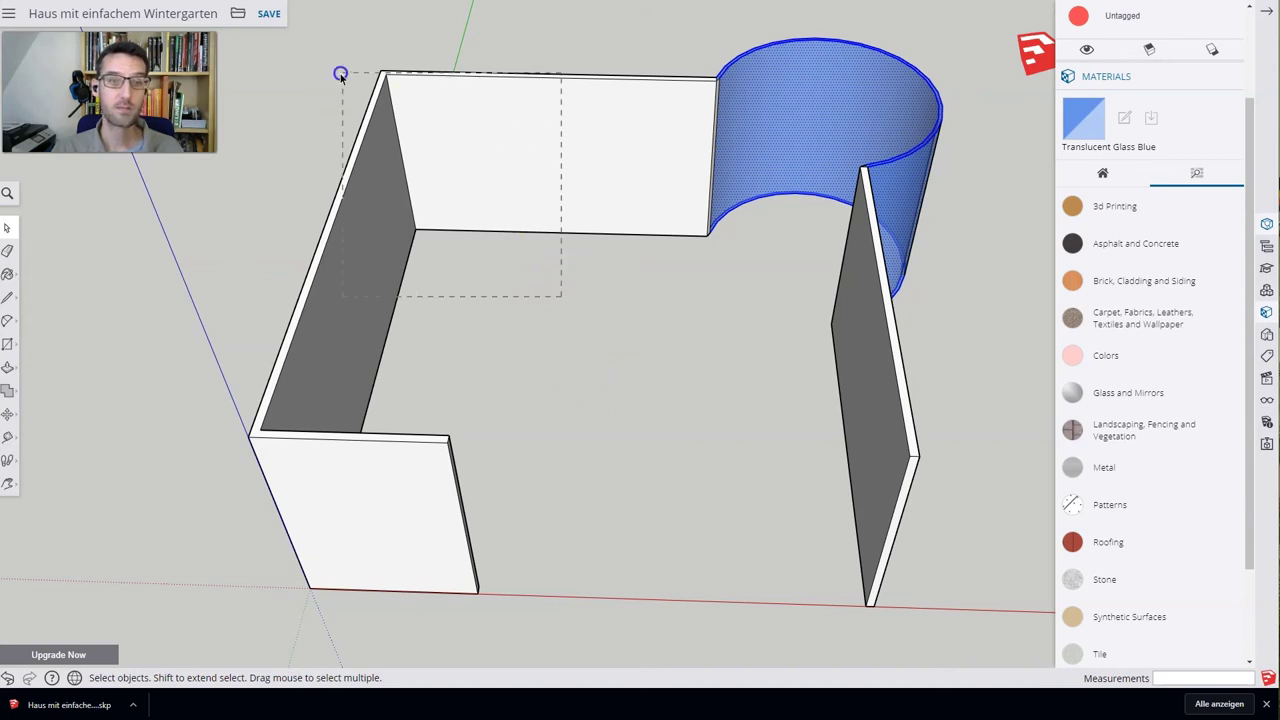
Select the back, left, front and right straight walls together
left_click_drag(562, 302, 311, 54)
left_click_drag(379, 553, 265, 410)
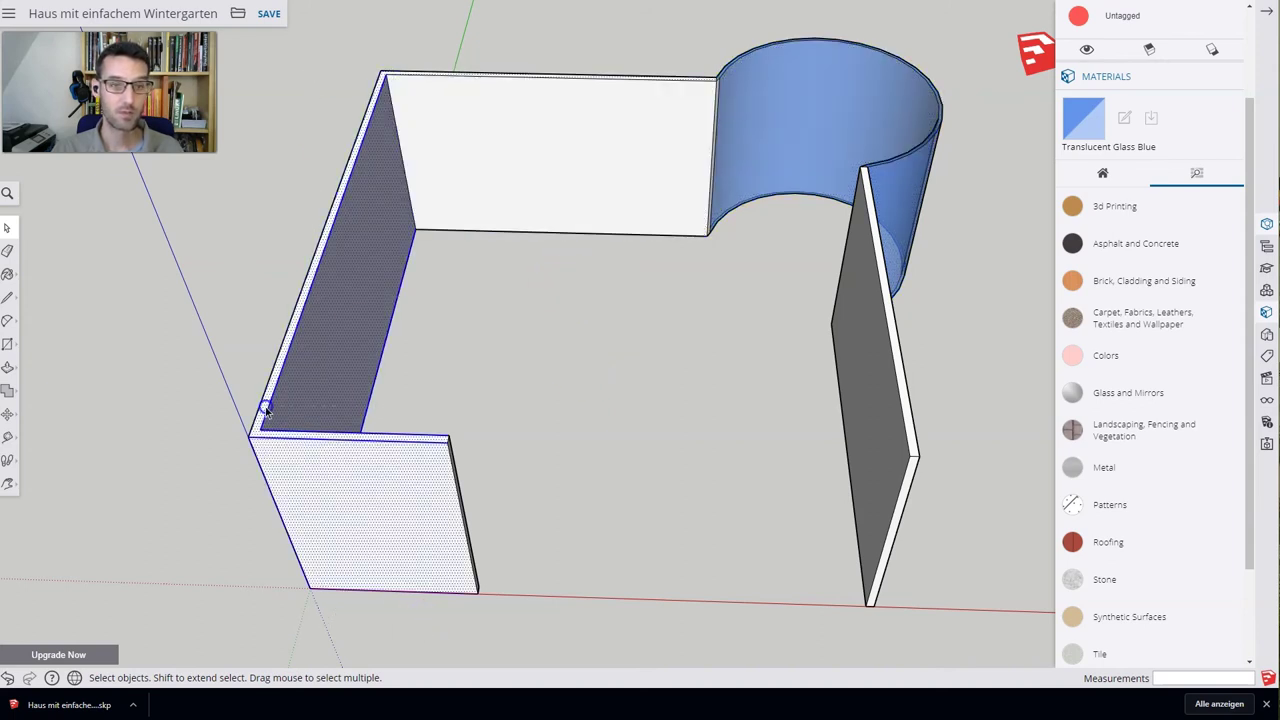
left_click_drag(619, 627, 275, 60)
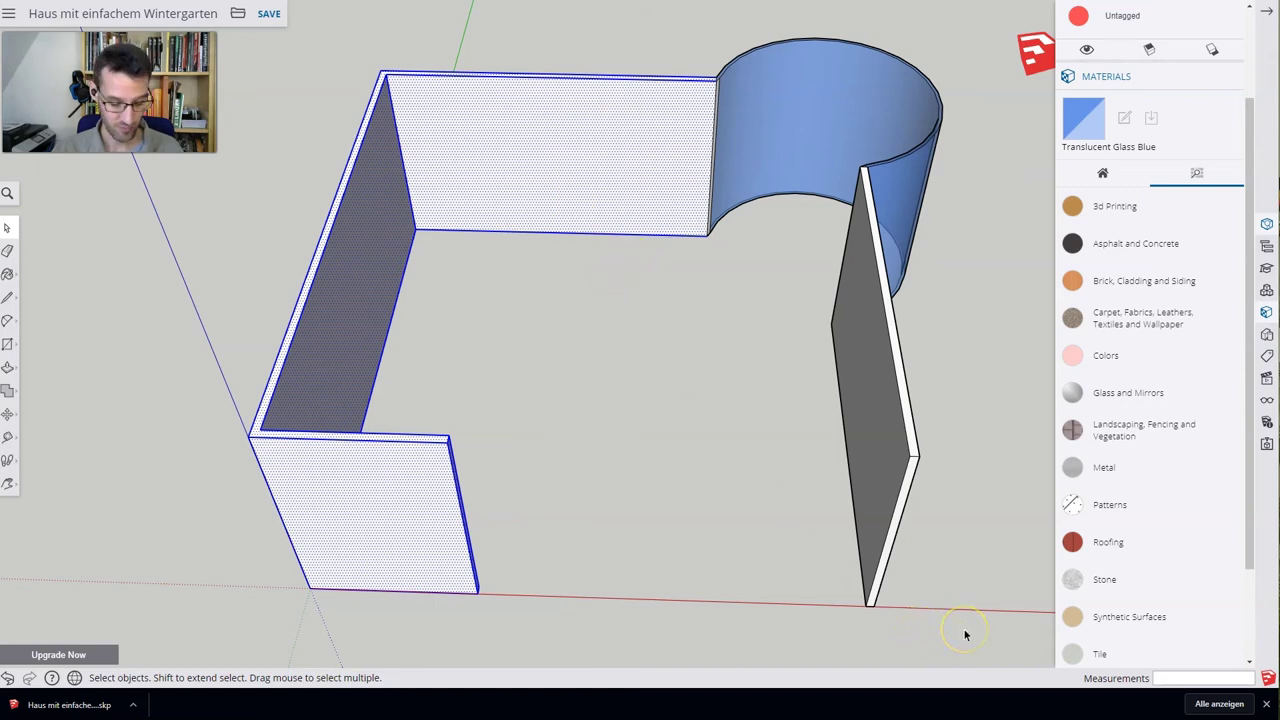
left_click_drag(960, 606, 834, 393, "shift")
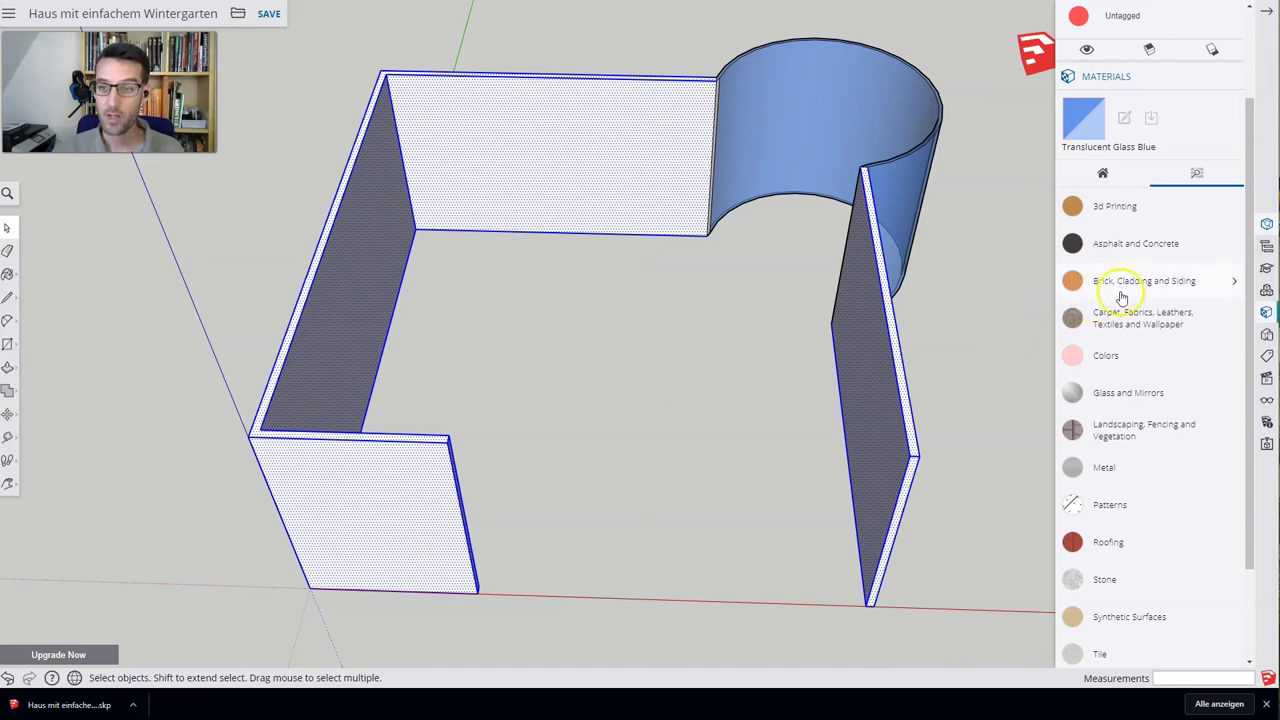
Apply an orange wood texture from the Wood materials to the selected walls
scroll(1130, 383, "down", 2)
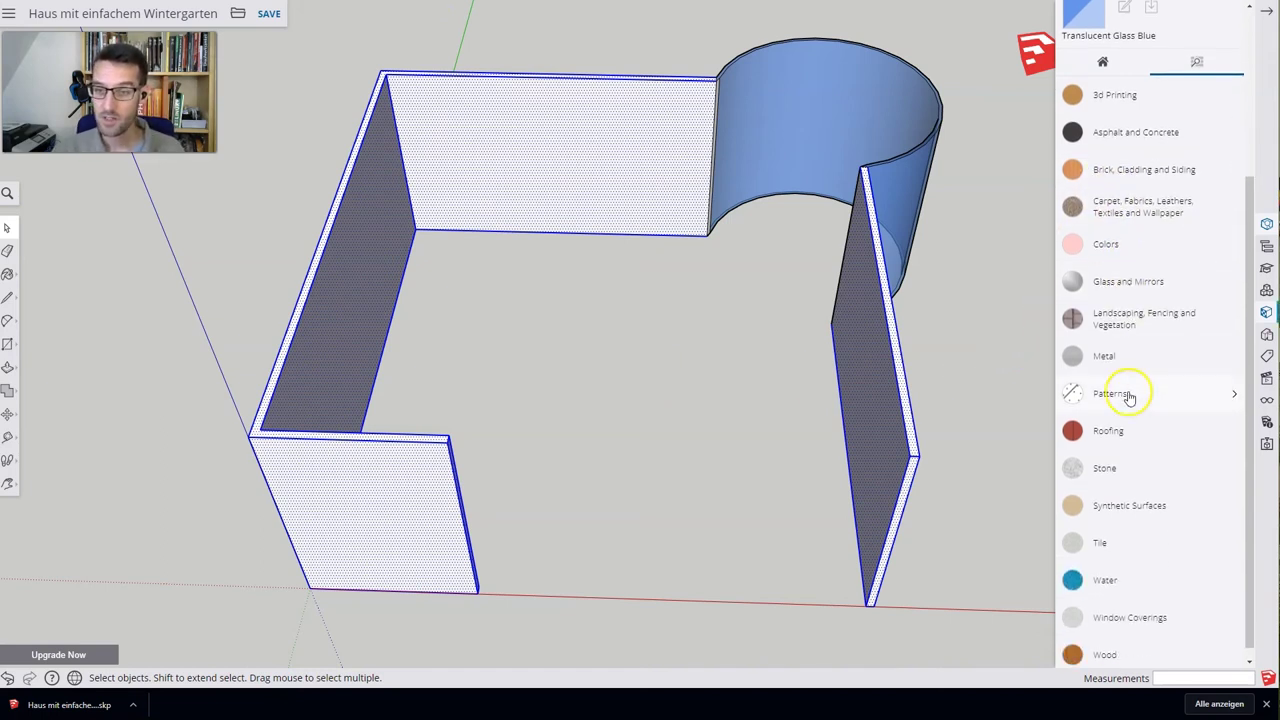
left_click(1106, 640)
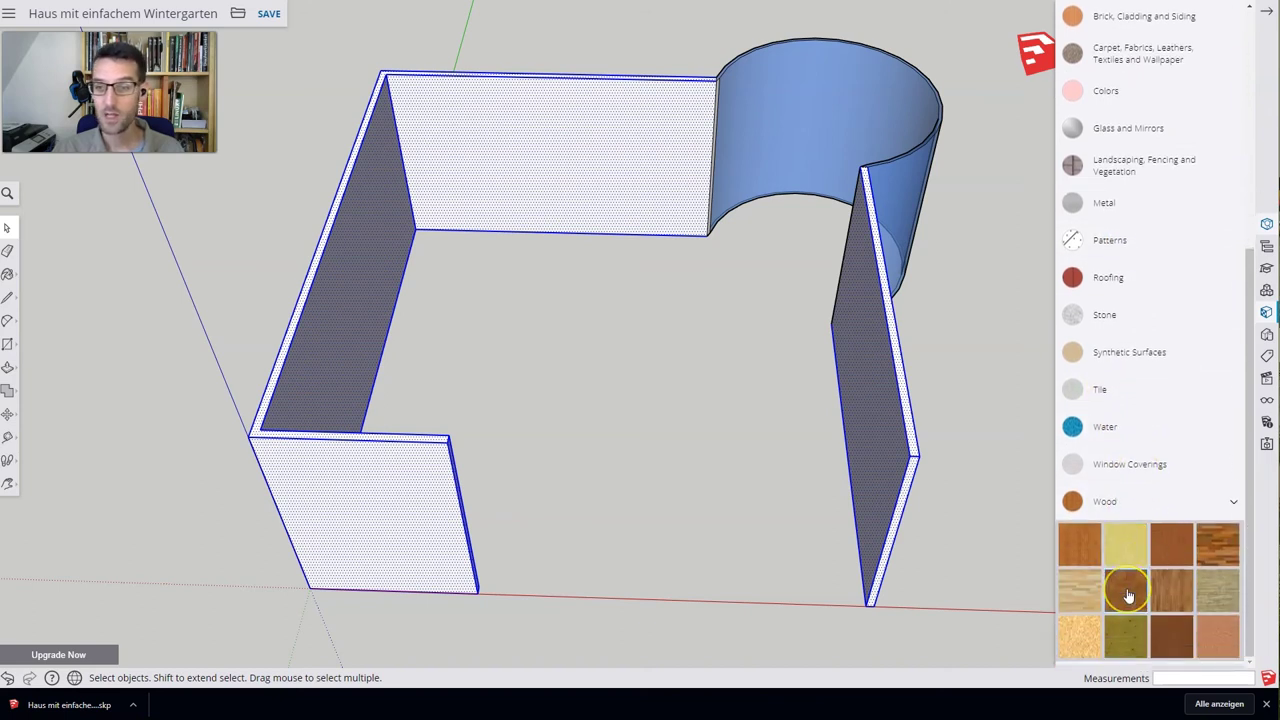
left_click(1084, 544)
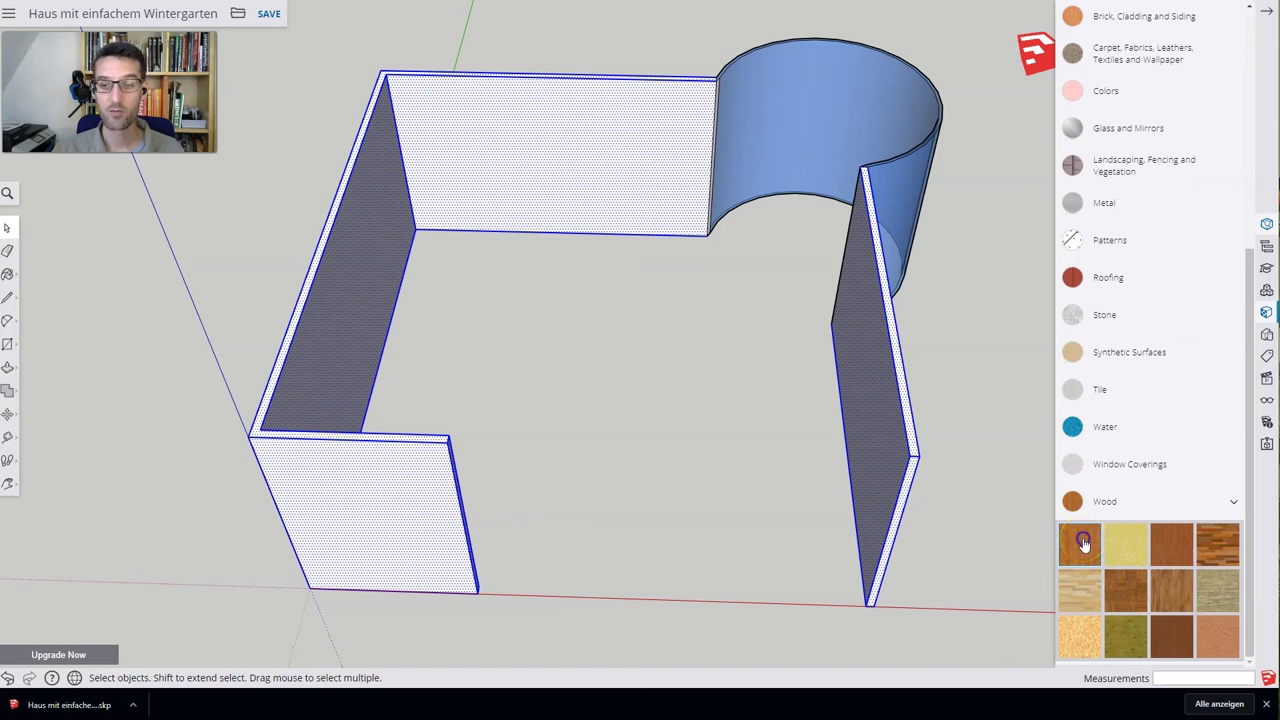
left_click(874, 374)
key("space")
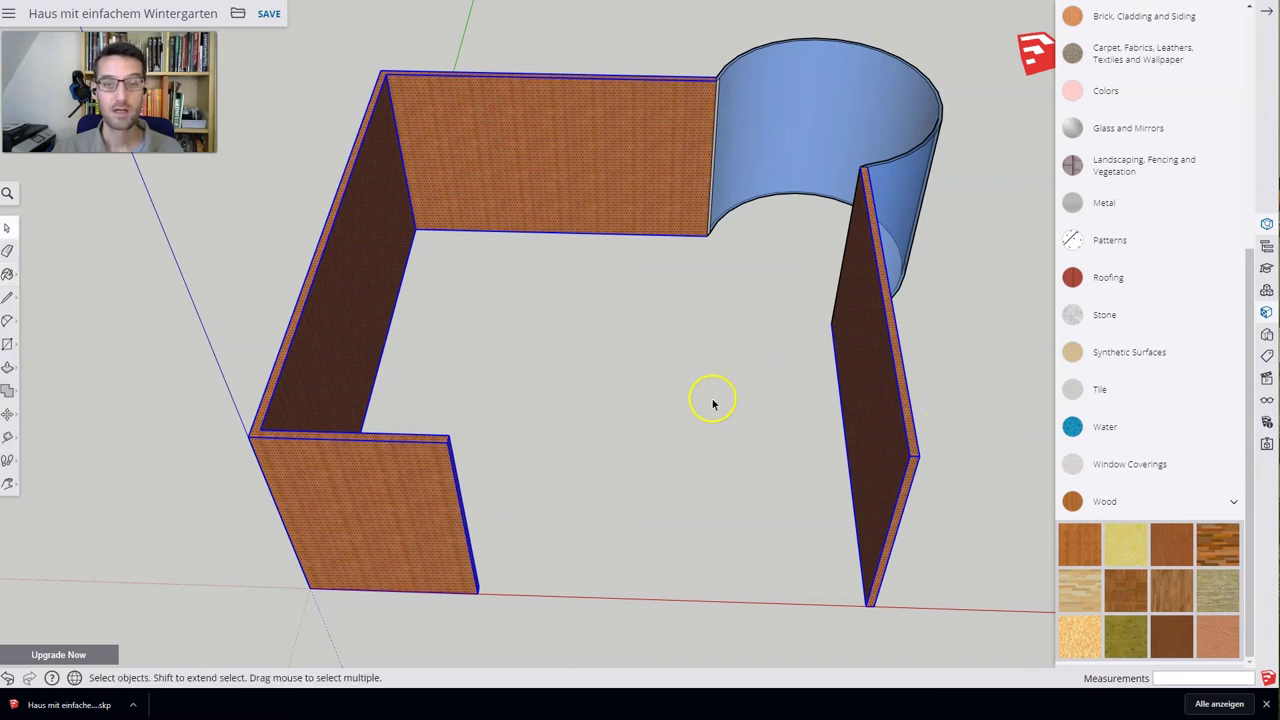
left_click(711, 400)
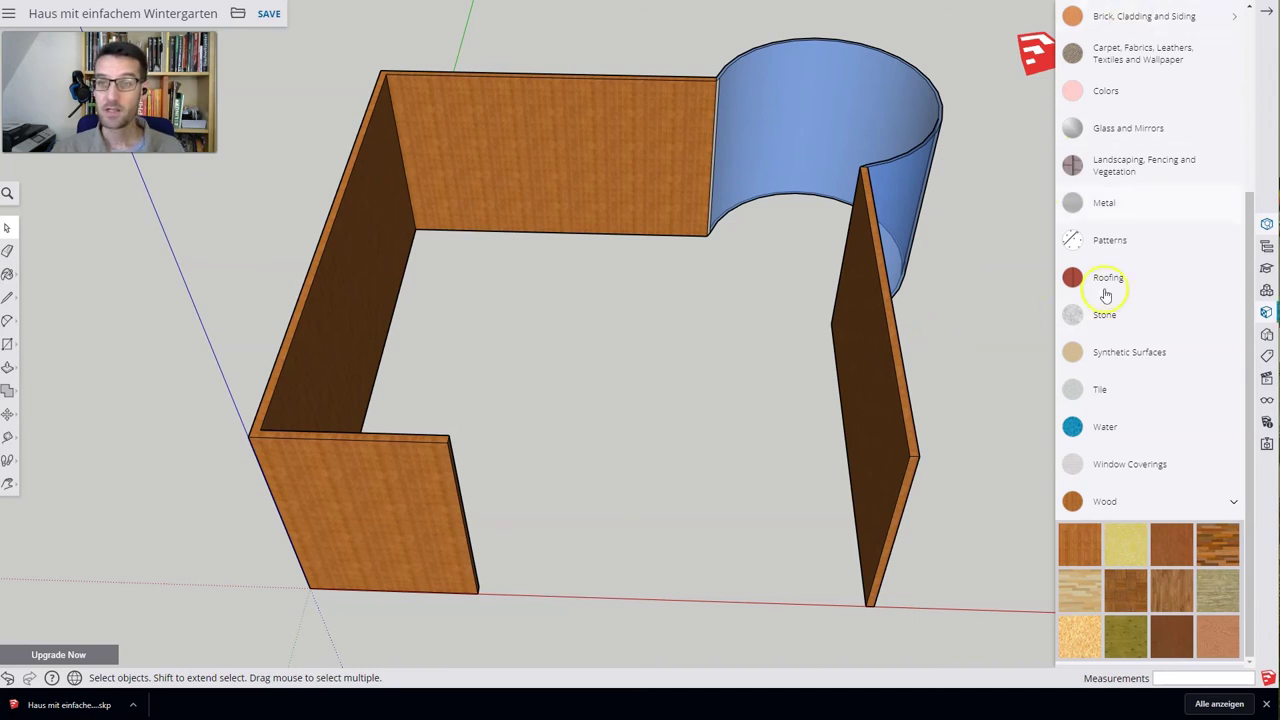
Hide the Materials tray to reveal the wood and blue glass house unobstructed
left_click(1266, 11)
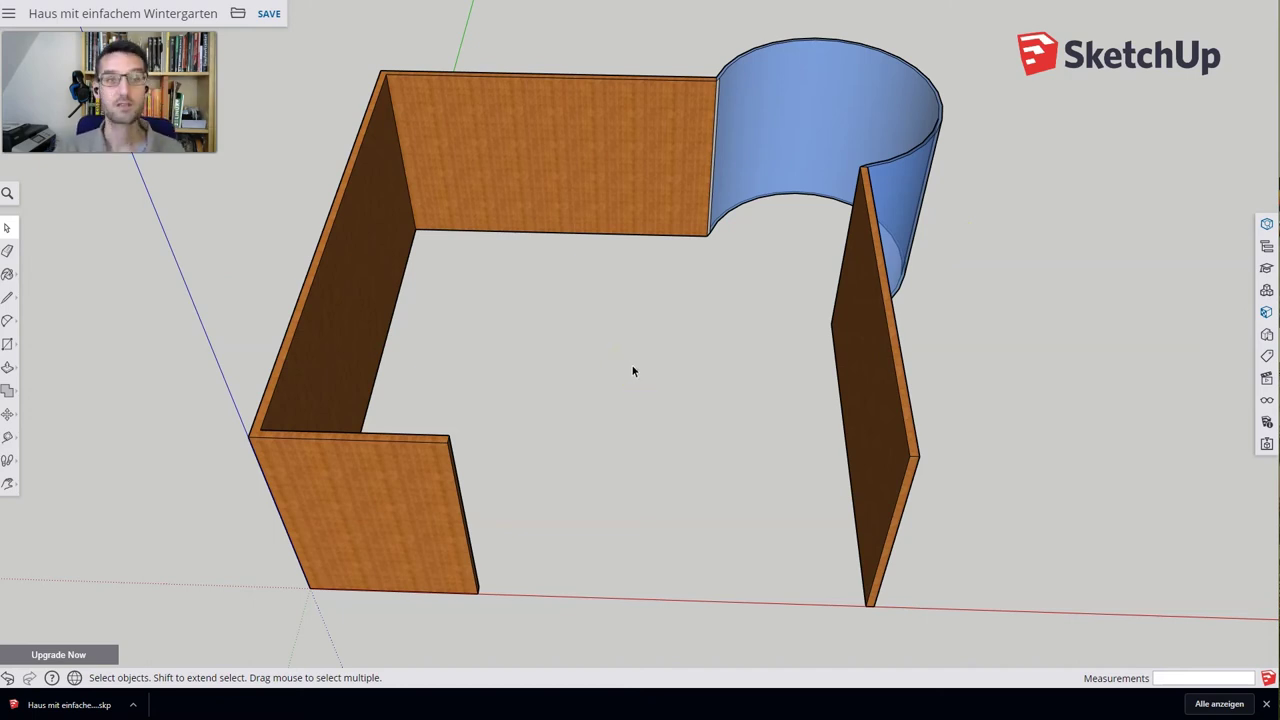
left_click(612, 368)
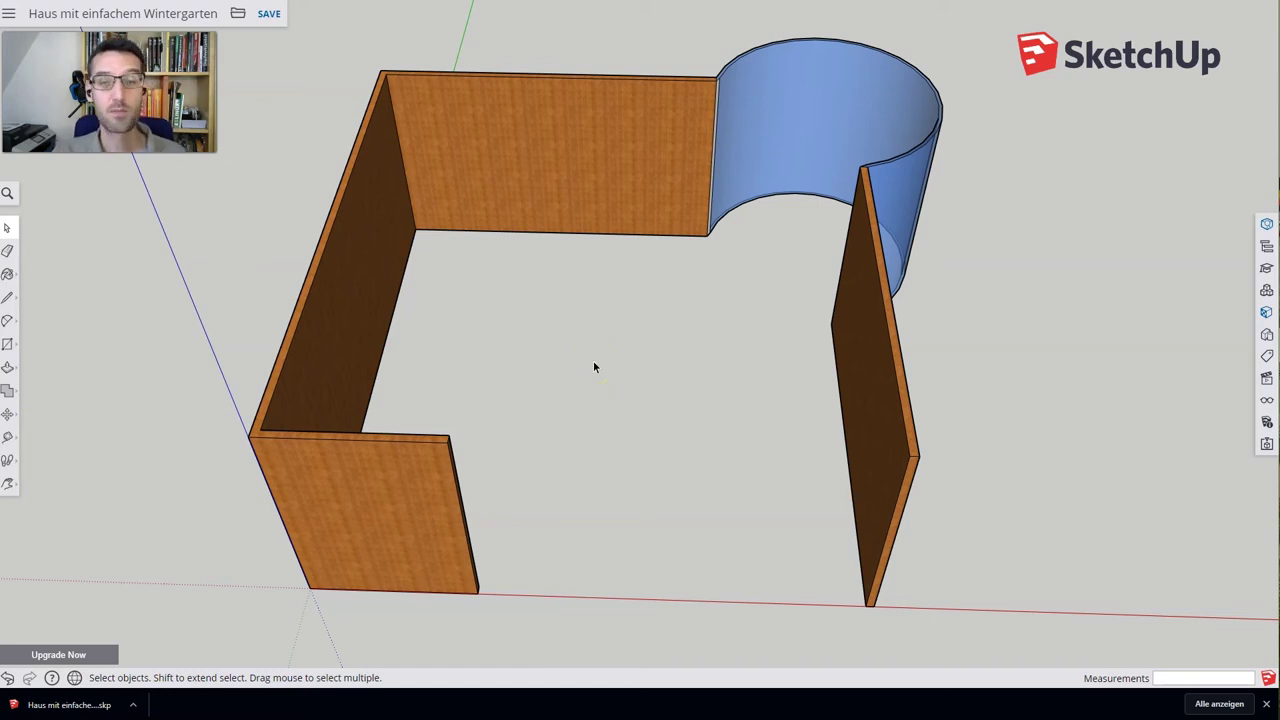
left_click(470, 424)
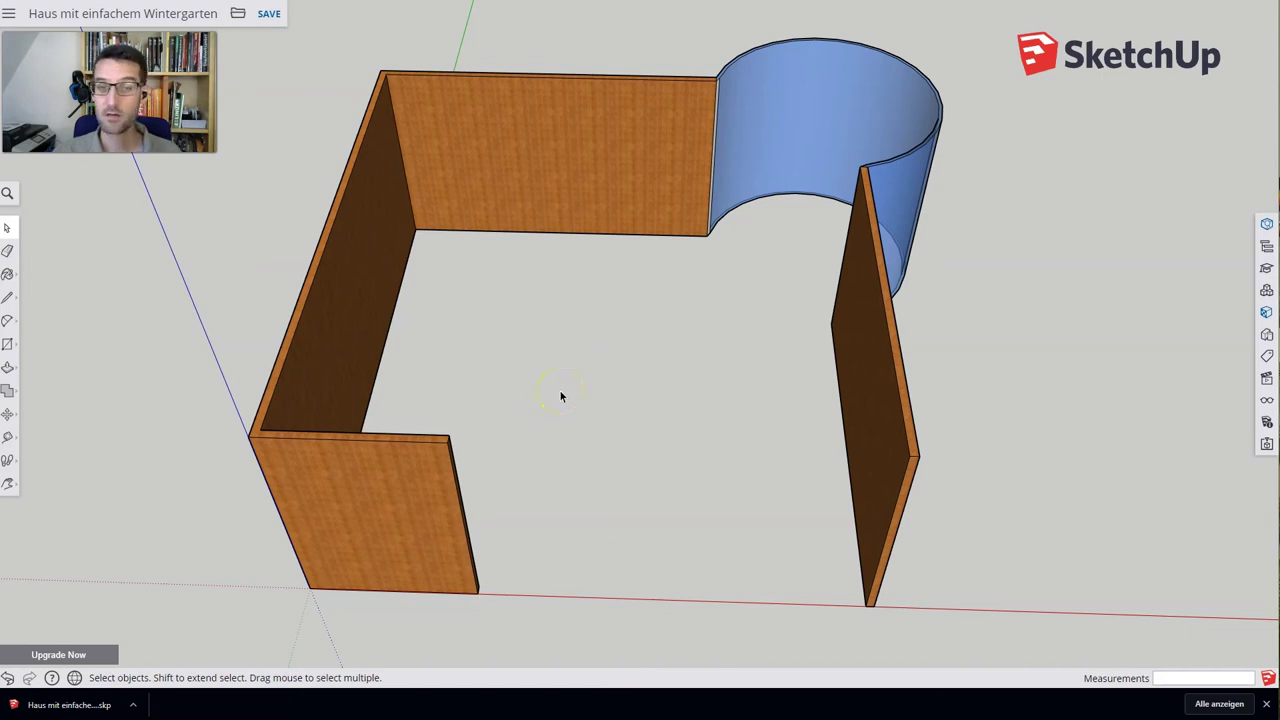
left_click(560, 390)
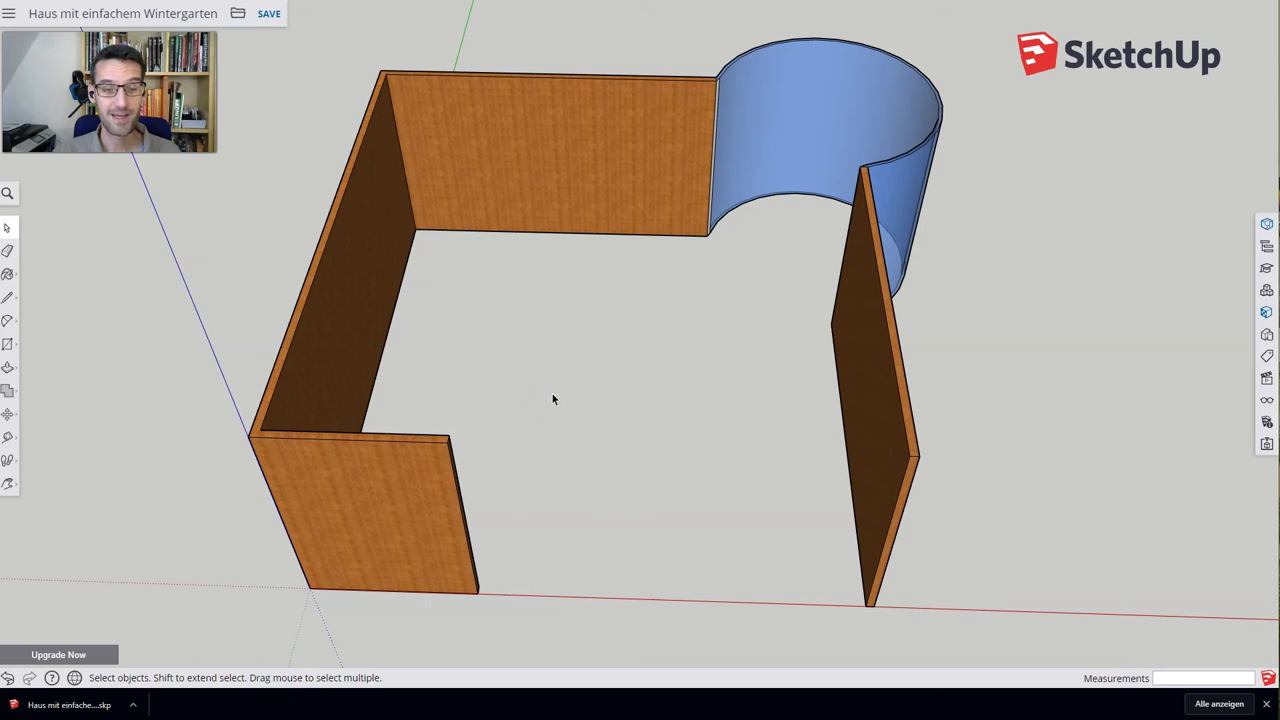
left_click(553, 400)
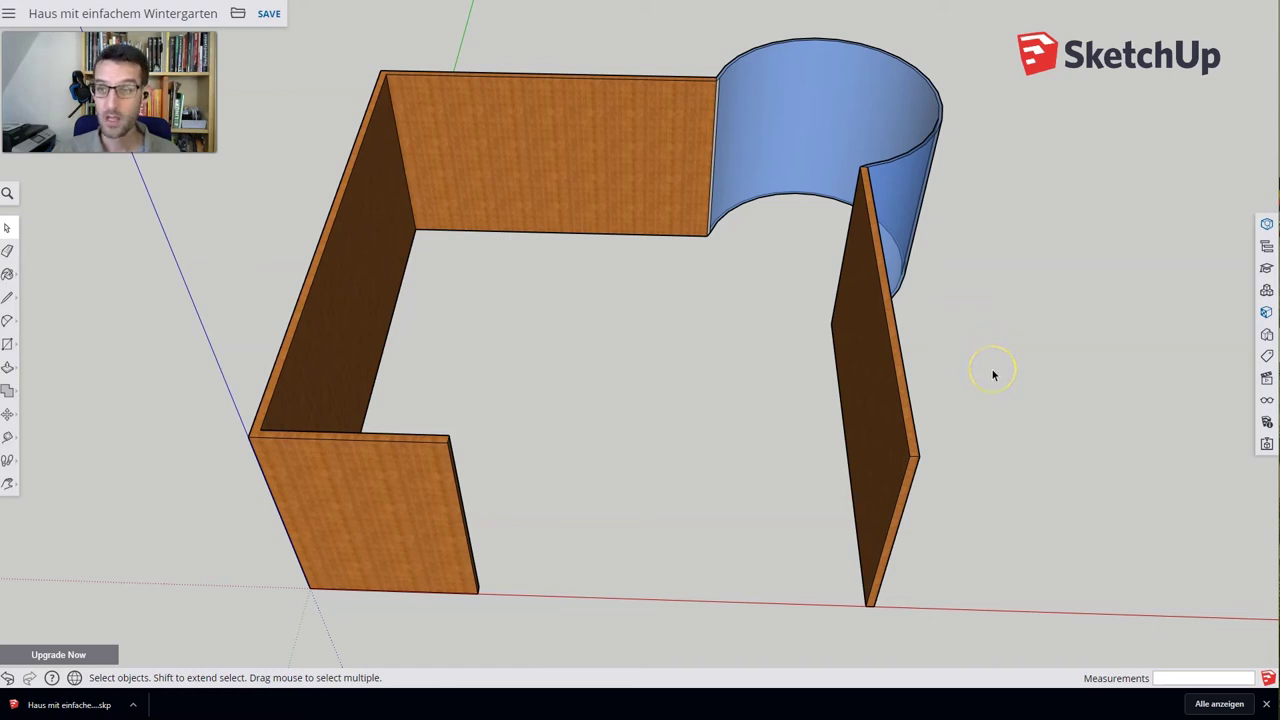
Save the model and search 3D Warehouse for 'door' in the Components tray
left_click(1268, 290)
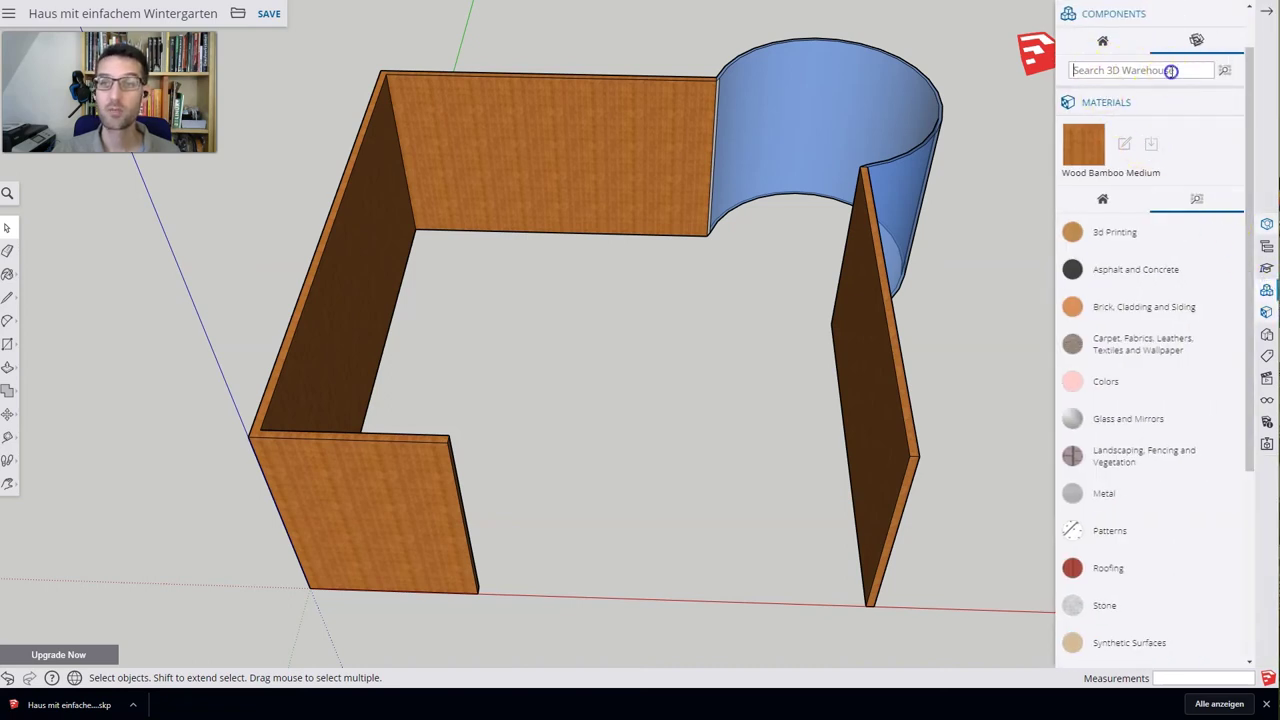
key("ctrl+s")
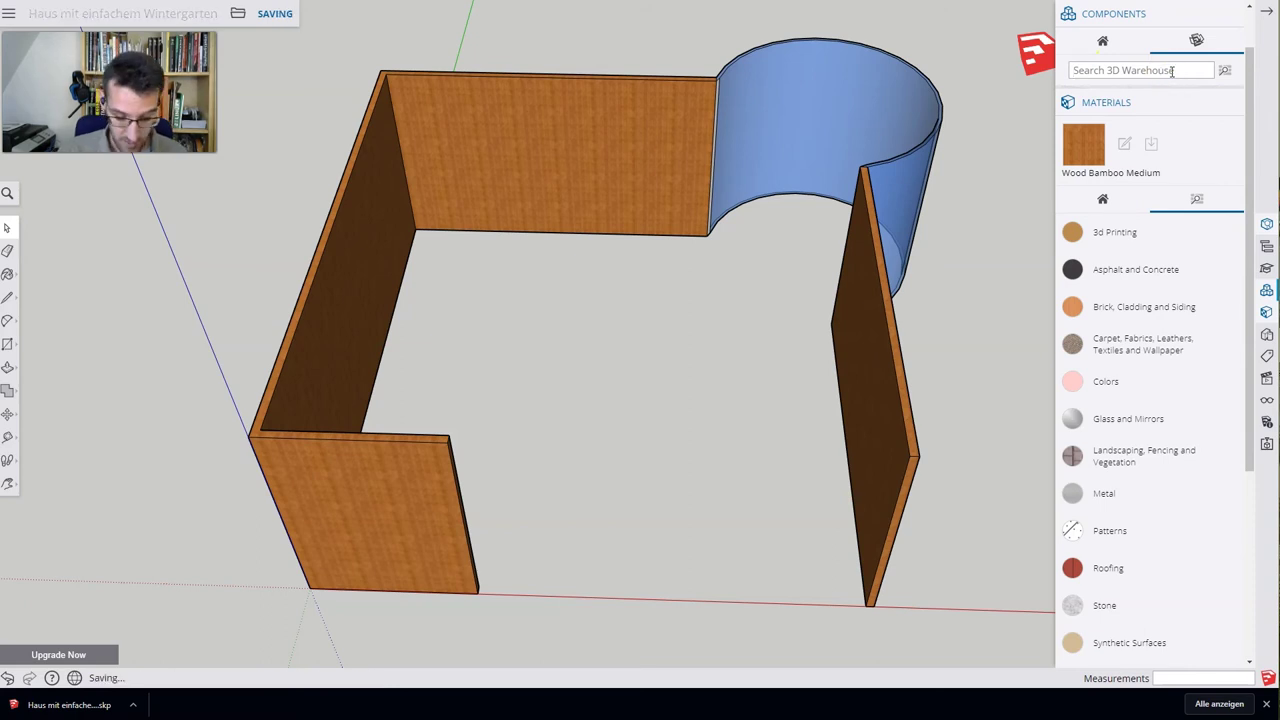
type("door")
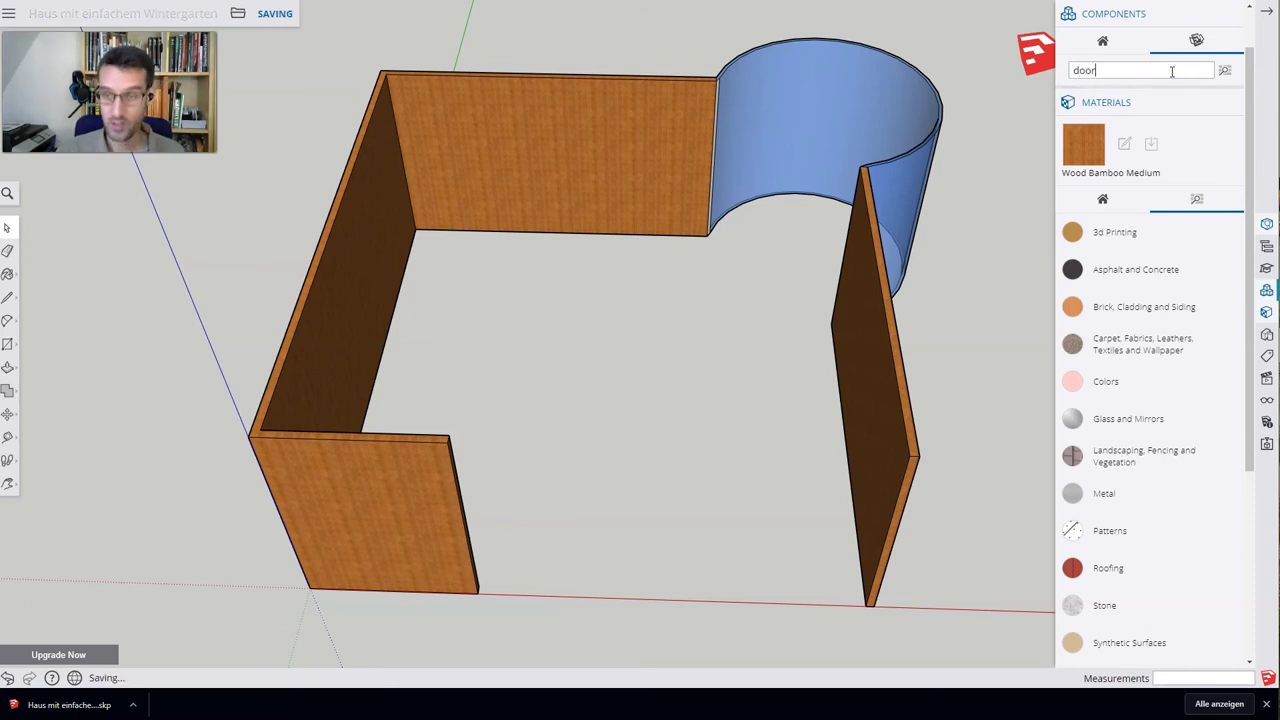
key("Return")
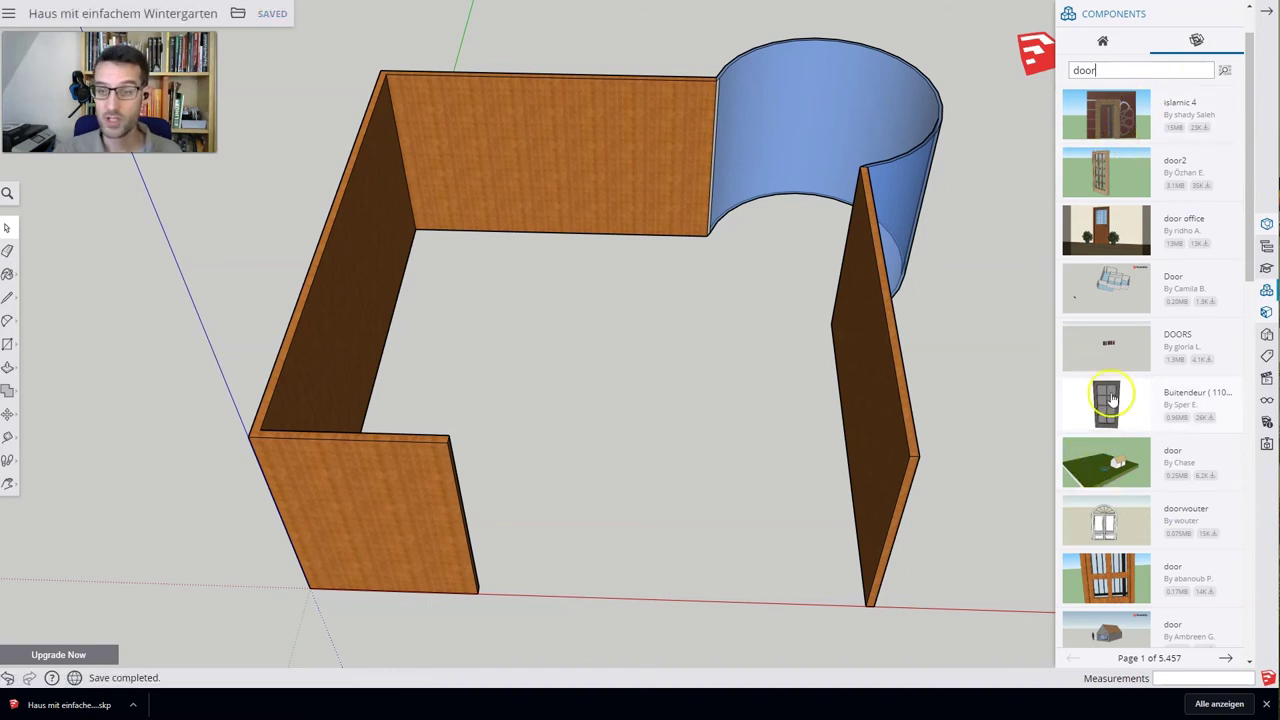
scroll(1110, 400, "down", 1)
scroll(1110, 420, "down", 3)
scroll(1108, 435, "down", 2)
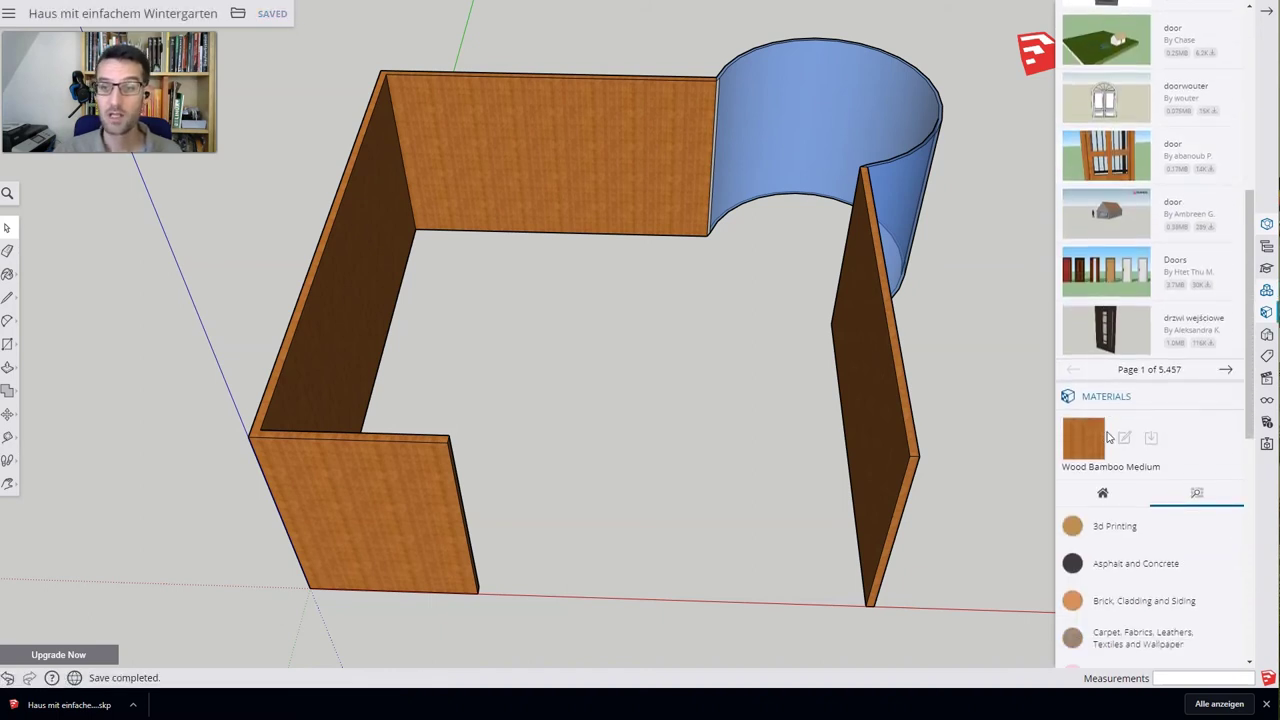
scroll(1112, 335, "up", 2)
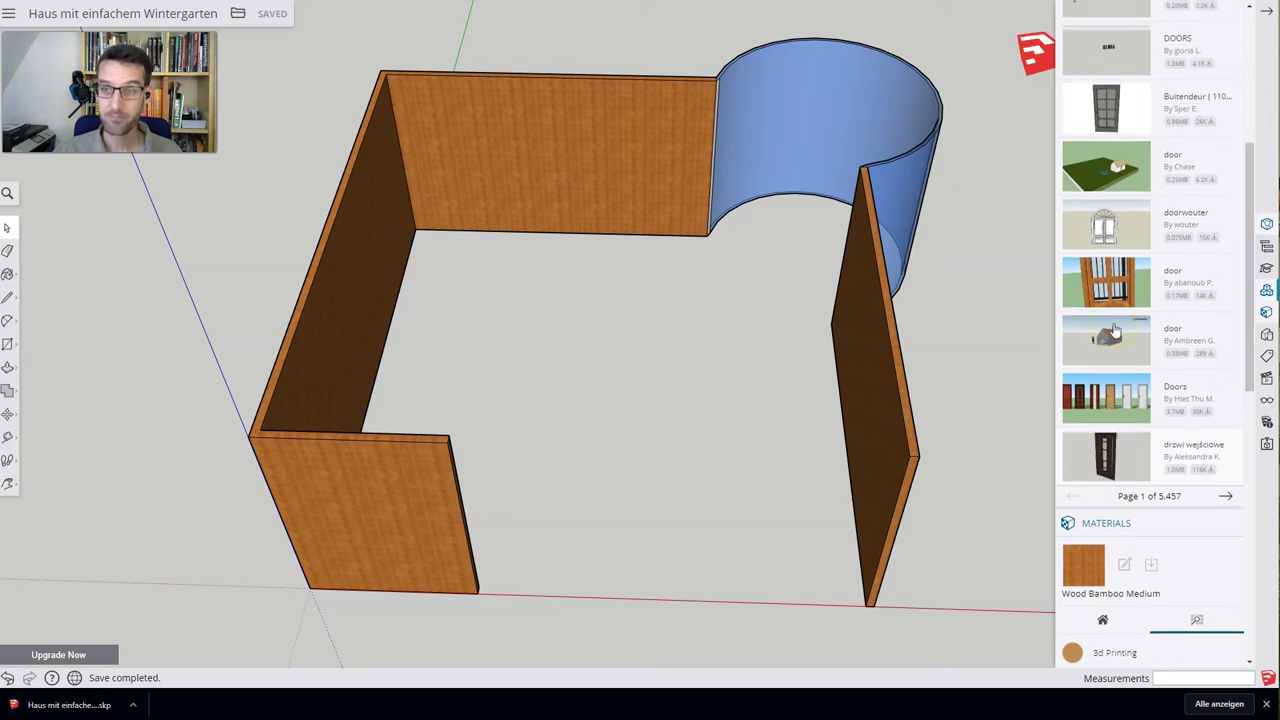
scroll(1115, 330, "up", 1)
scroll(1115, 330, "up", 2)
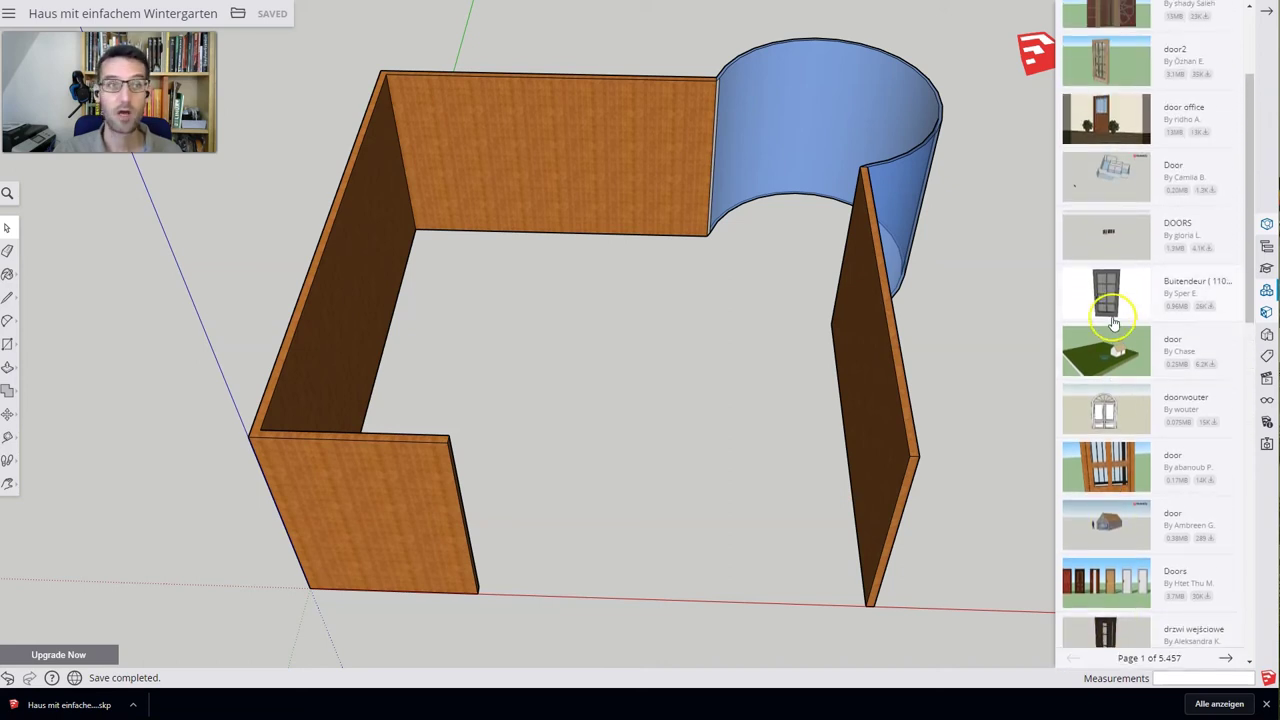
Pick the dark multi-pane Buitendeur door from the search results
left_click_drag(1103, 291, 1137, 302)
left_click(1108, 292)
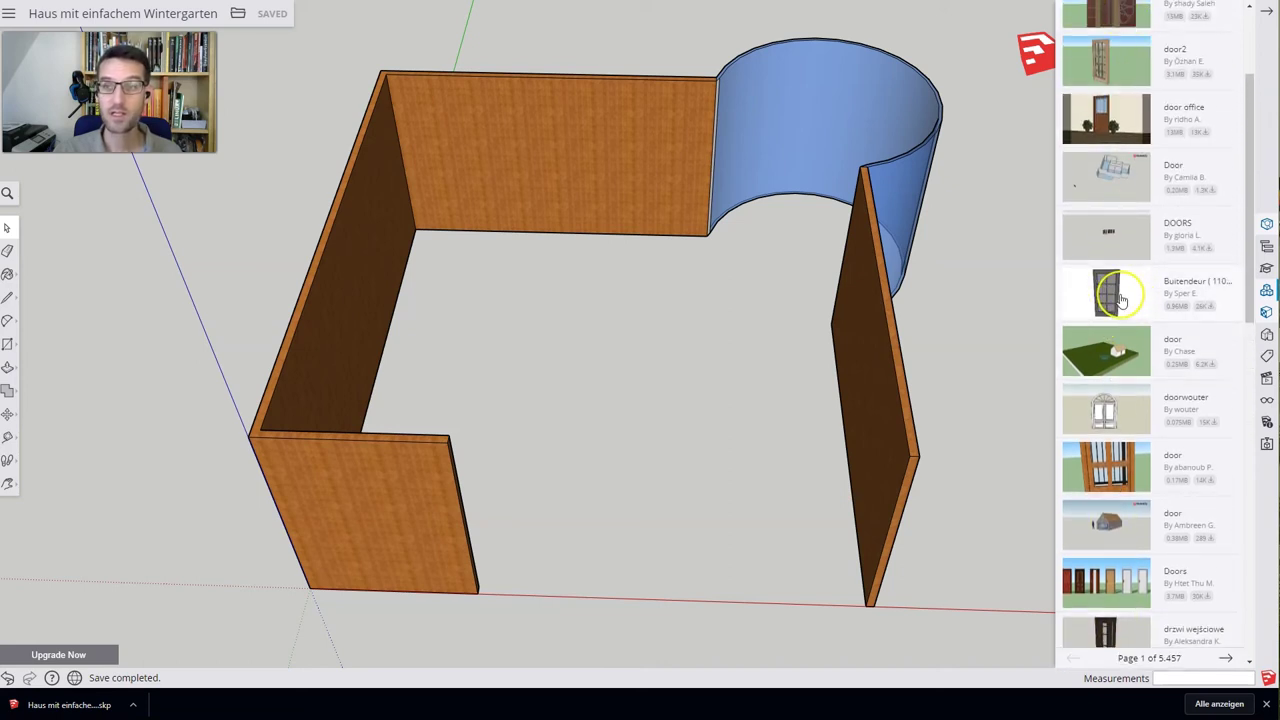
left_click(1112, 292)
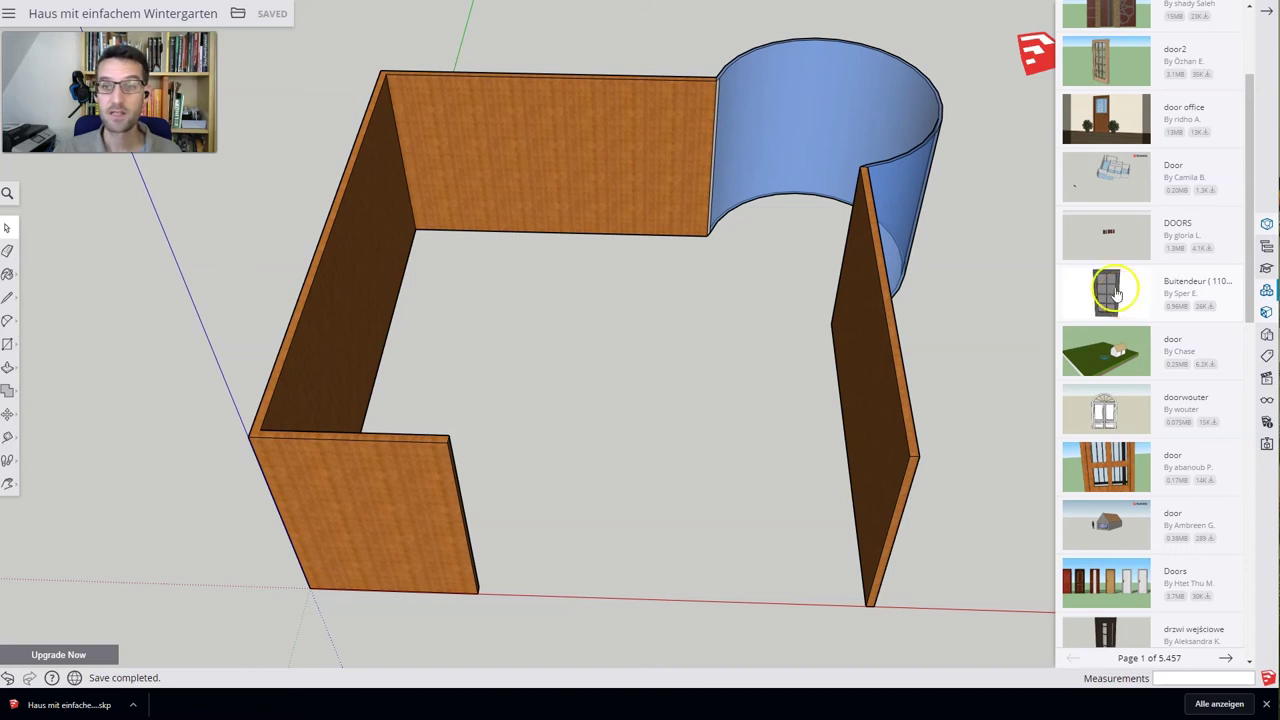
left_click(680, 405)
left_click(1106, 288)
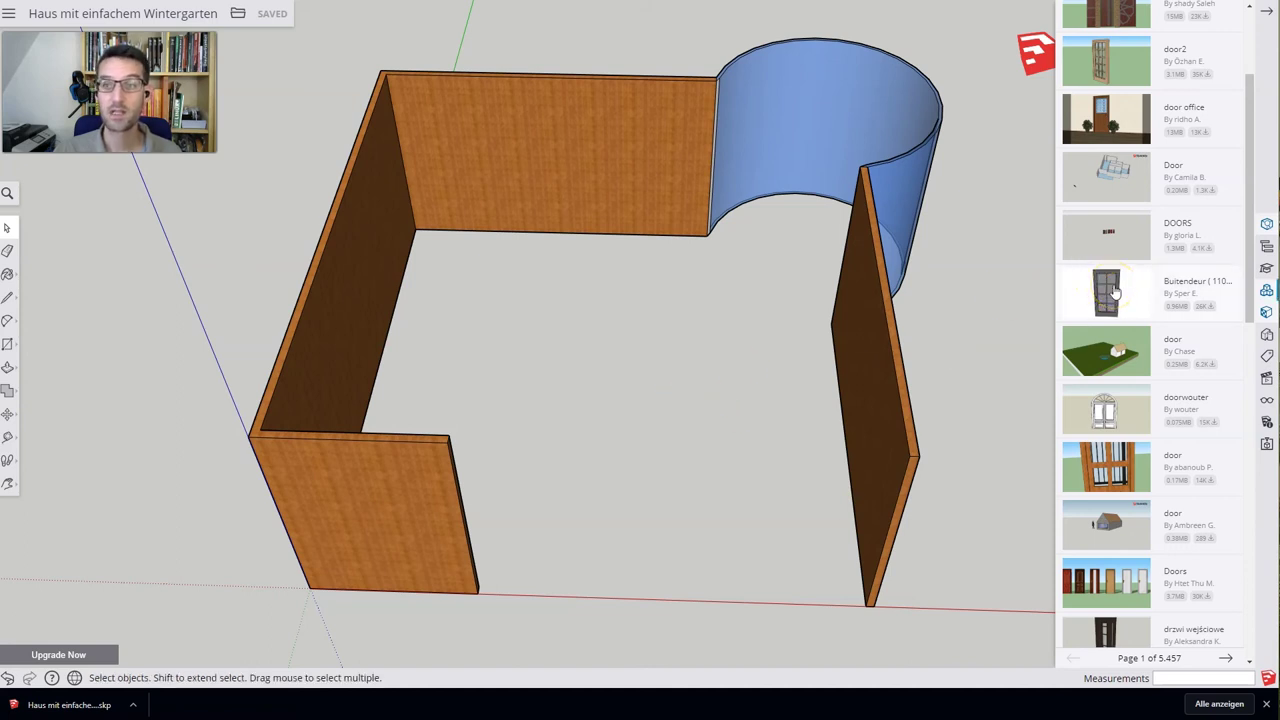
left_click(1113, 291)
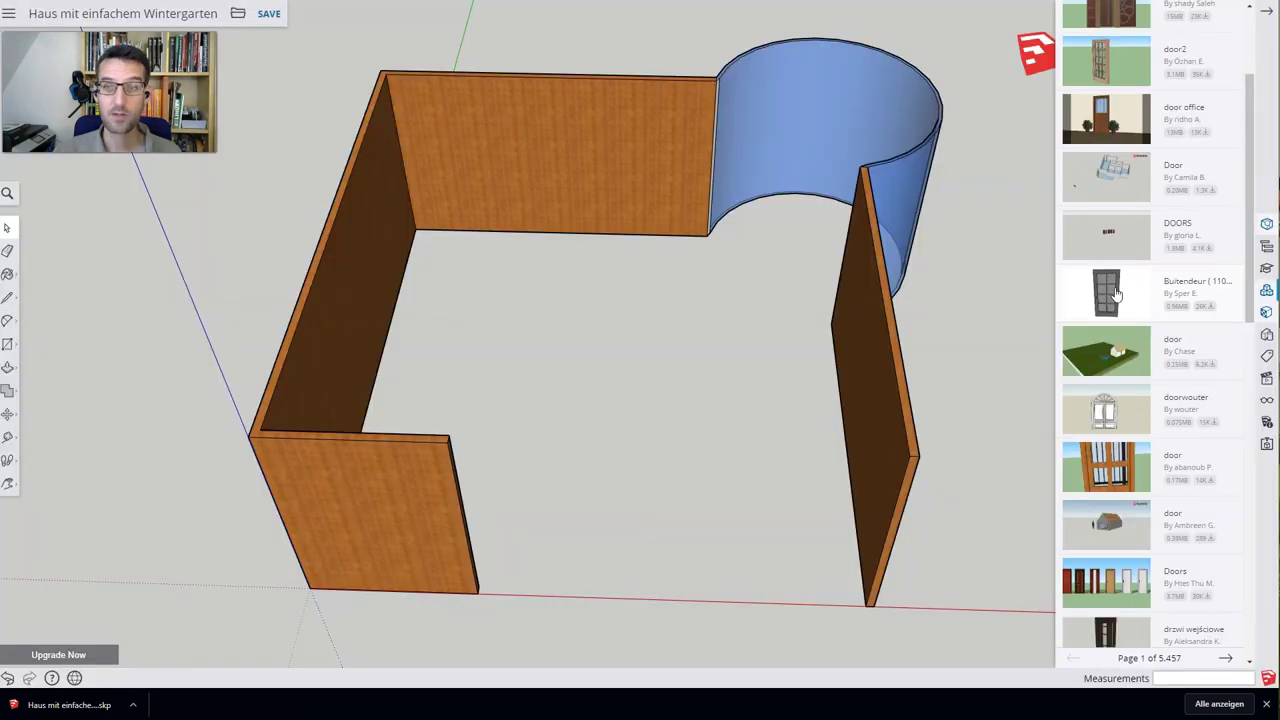
Place the Buitendeur door on the floor at the end of the front-left wall
mouse_move(1115, 293)
left_mouse_down()
mouse_move(514, 588)
mouse_move(478, 592)
left_mouse_up()
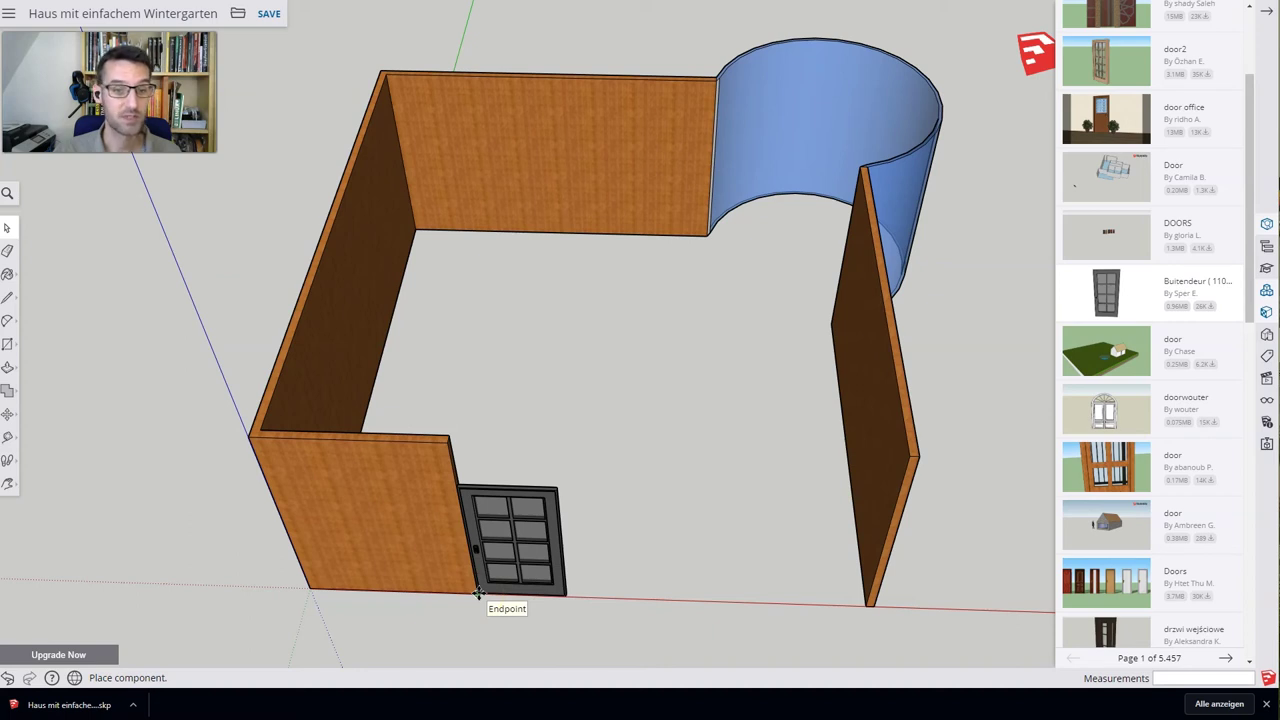
left_click(478, 592)
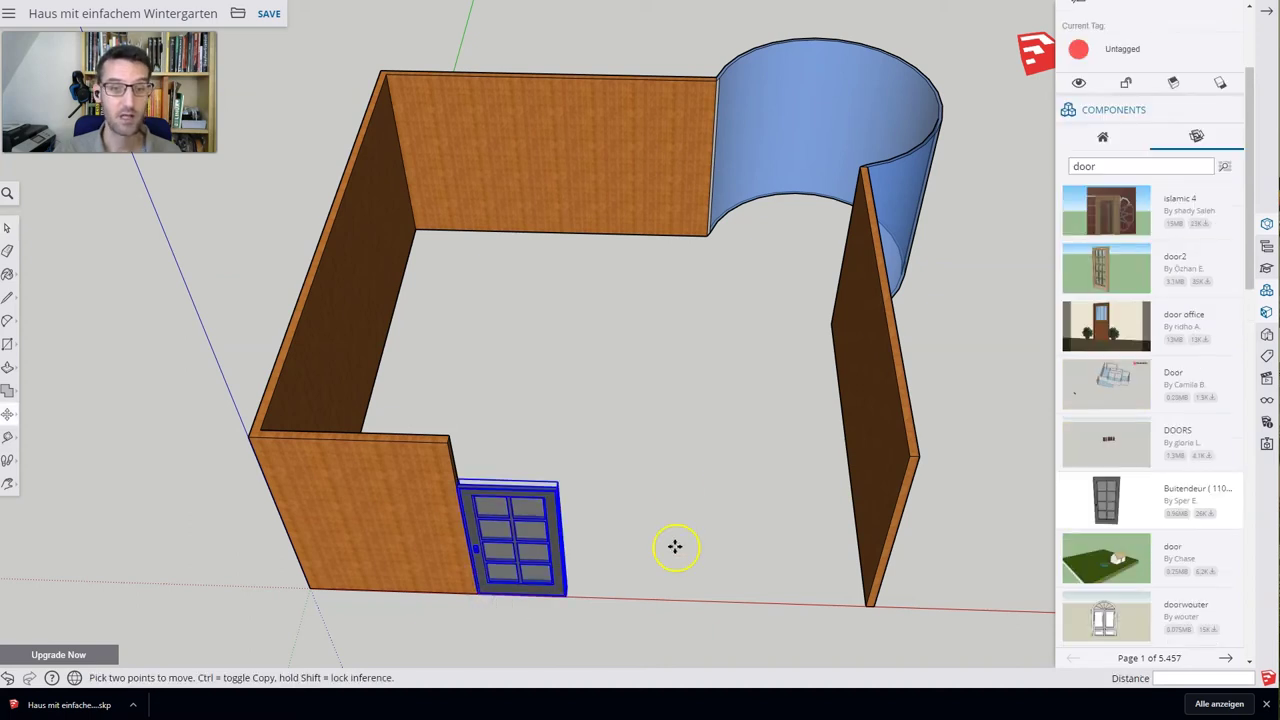
key("space")
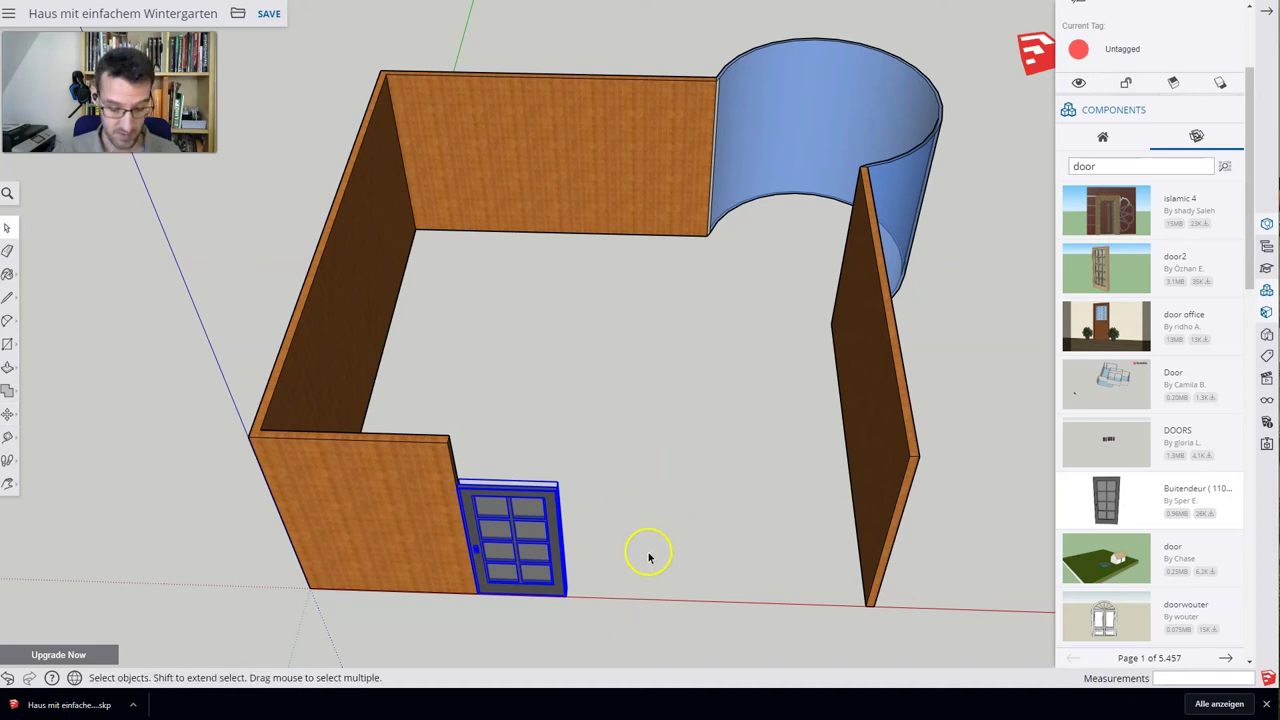
Draw a floor strip from the door to the right wall and raise it into a 3.00 m wall
key("r")
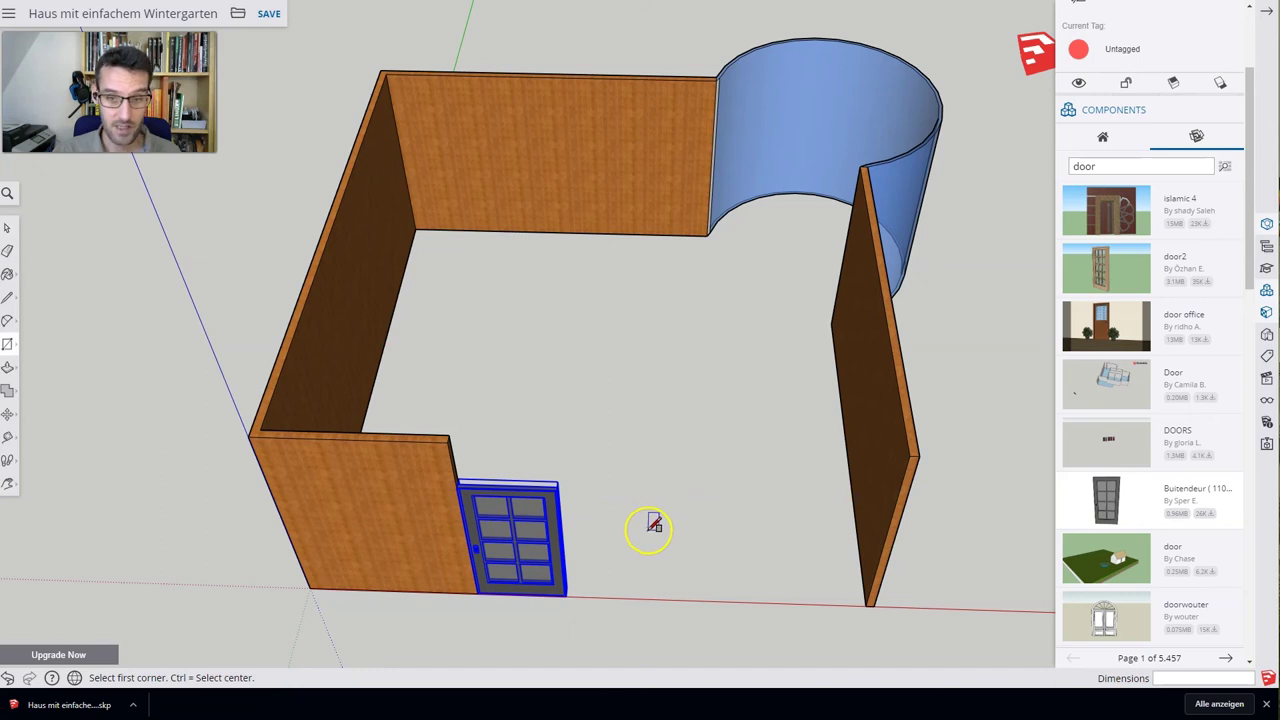
left_click(565, 595)
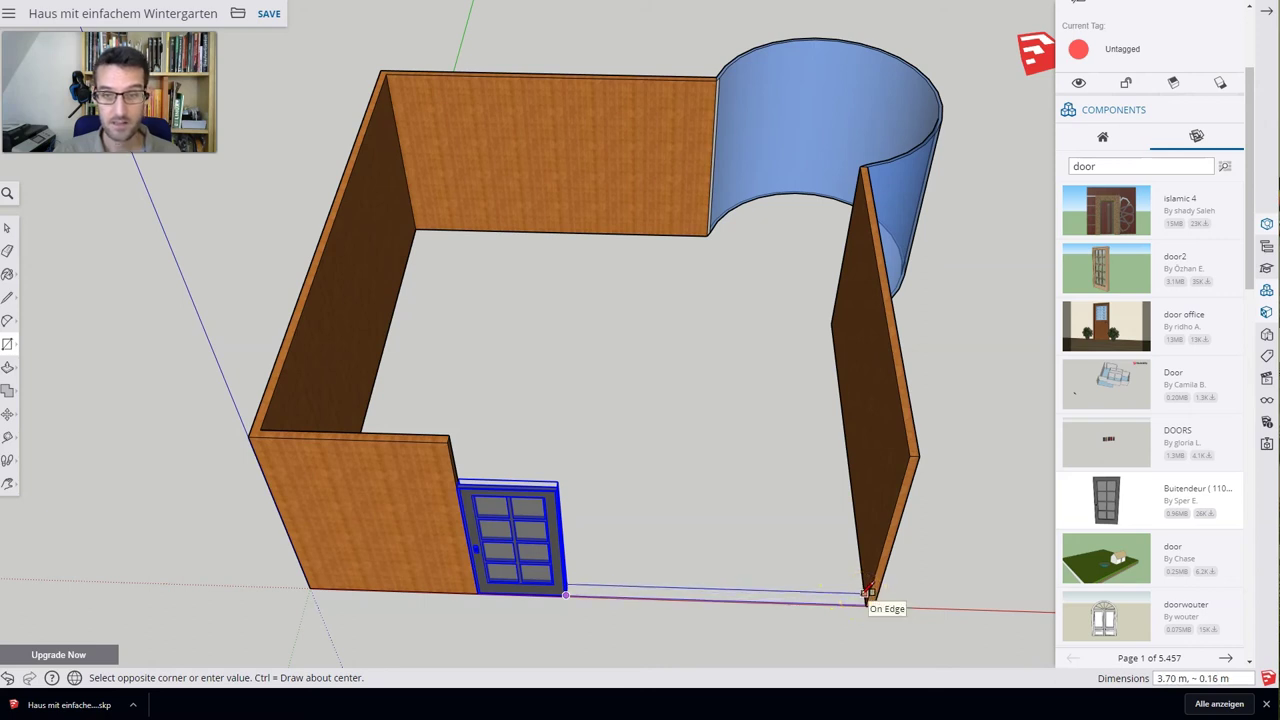
left_click(868, 592)
key("space")
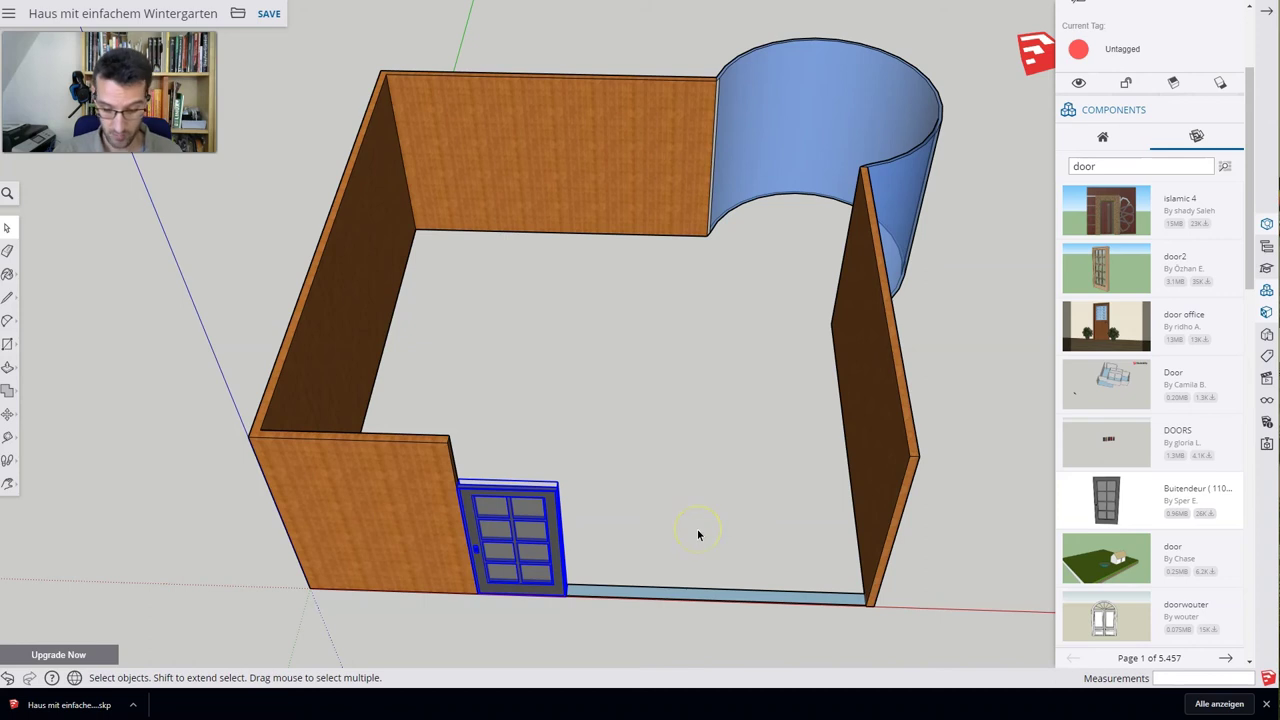
key("p")
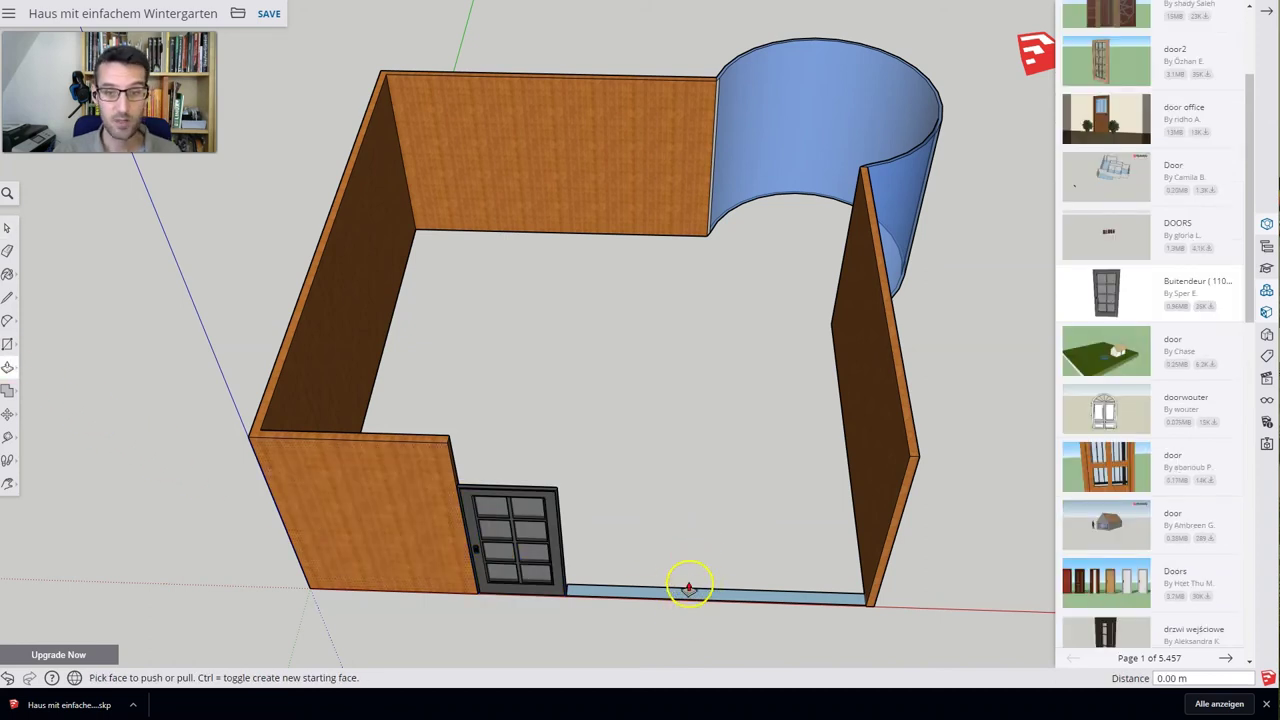
mouse_move(689, 588)
left_mouse_down()
mouse_move(704, 462)
mouse_move(917, 457)
left_mouse_up()
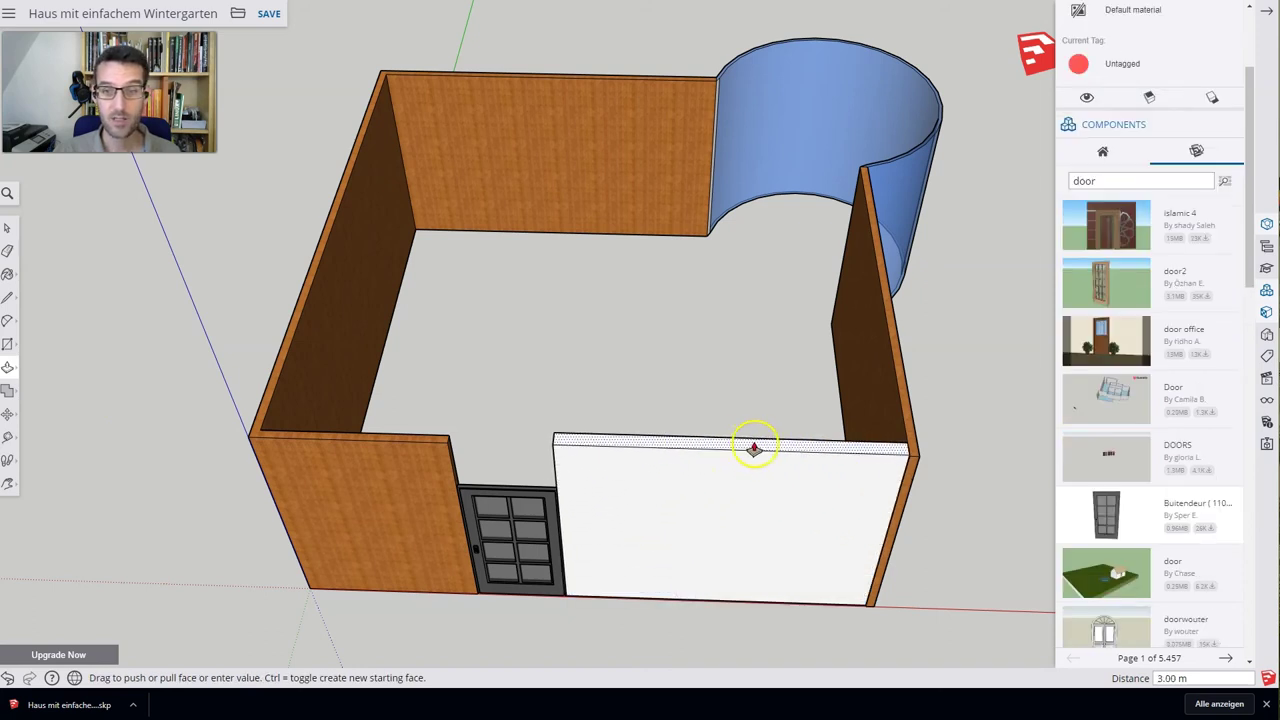
left_click(916, 456)
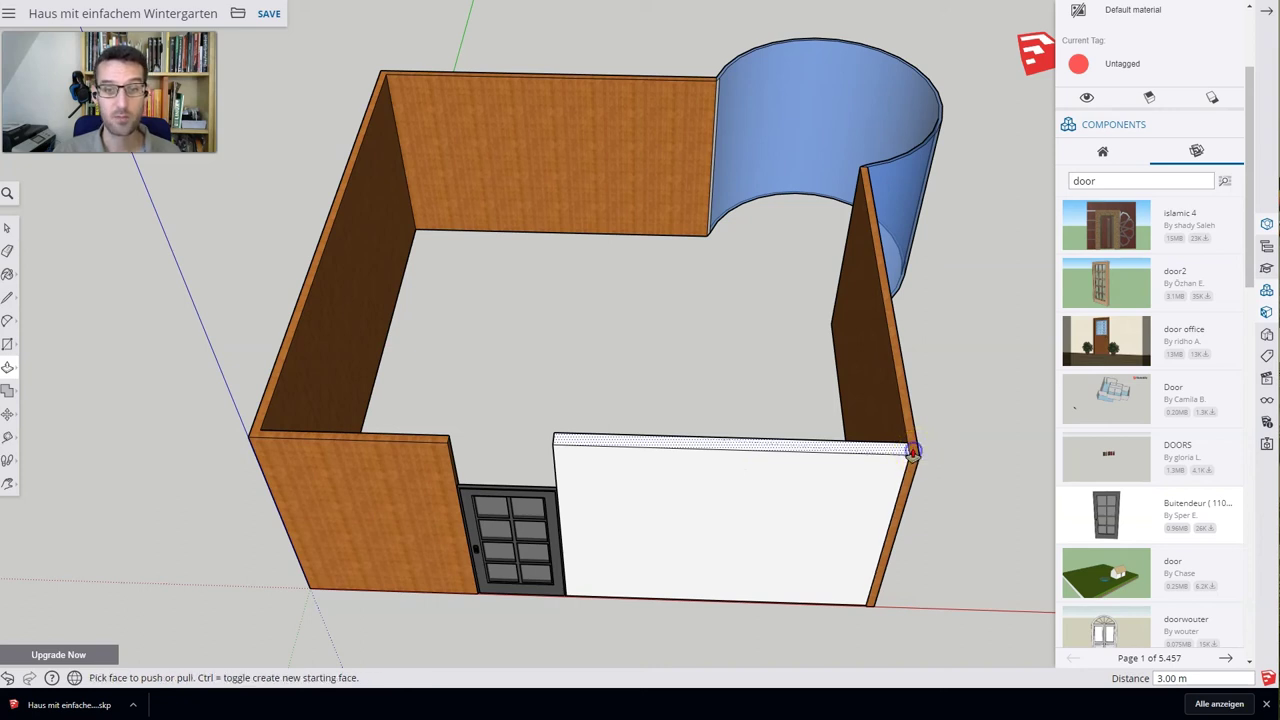
key("space")
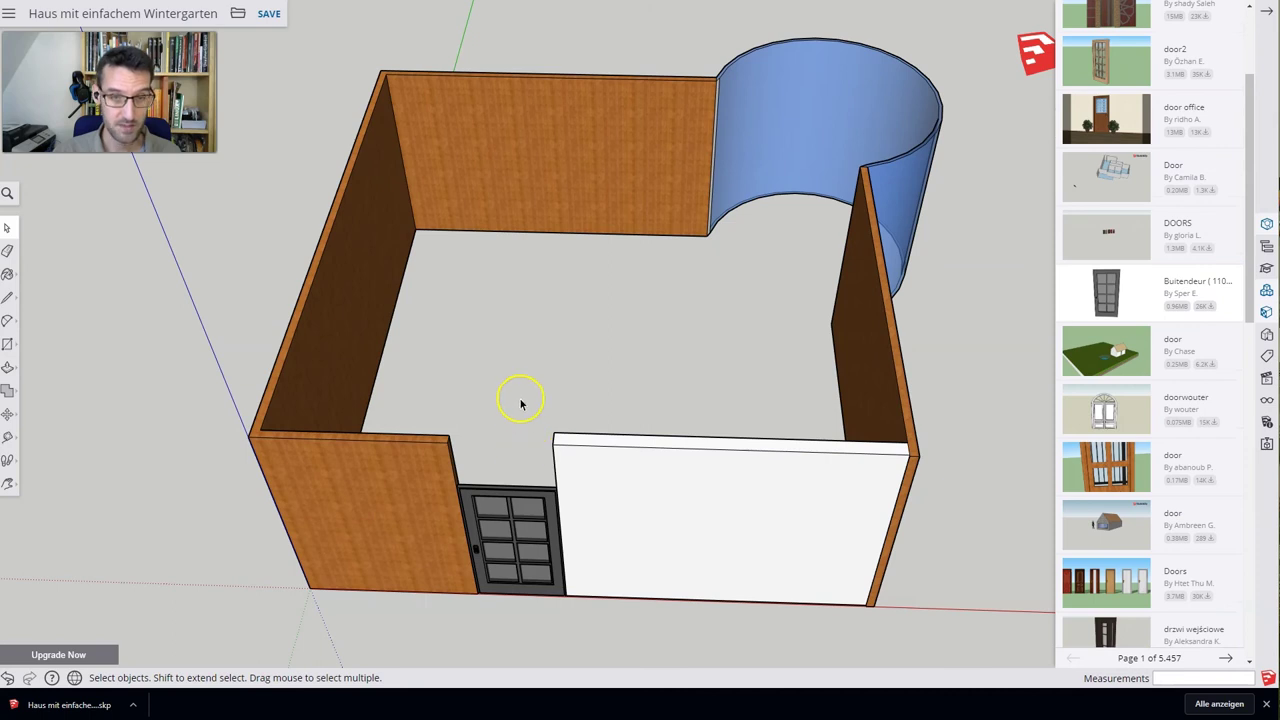
Draw a rectangular face above the door, from the wall corner to the door top
key("r")
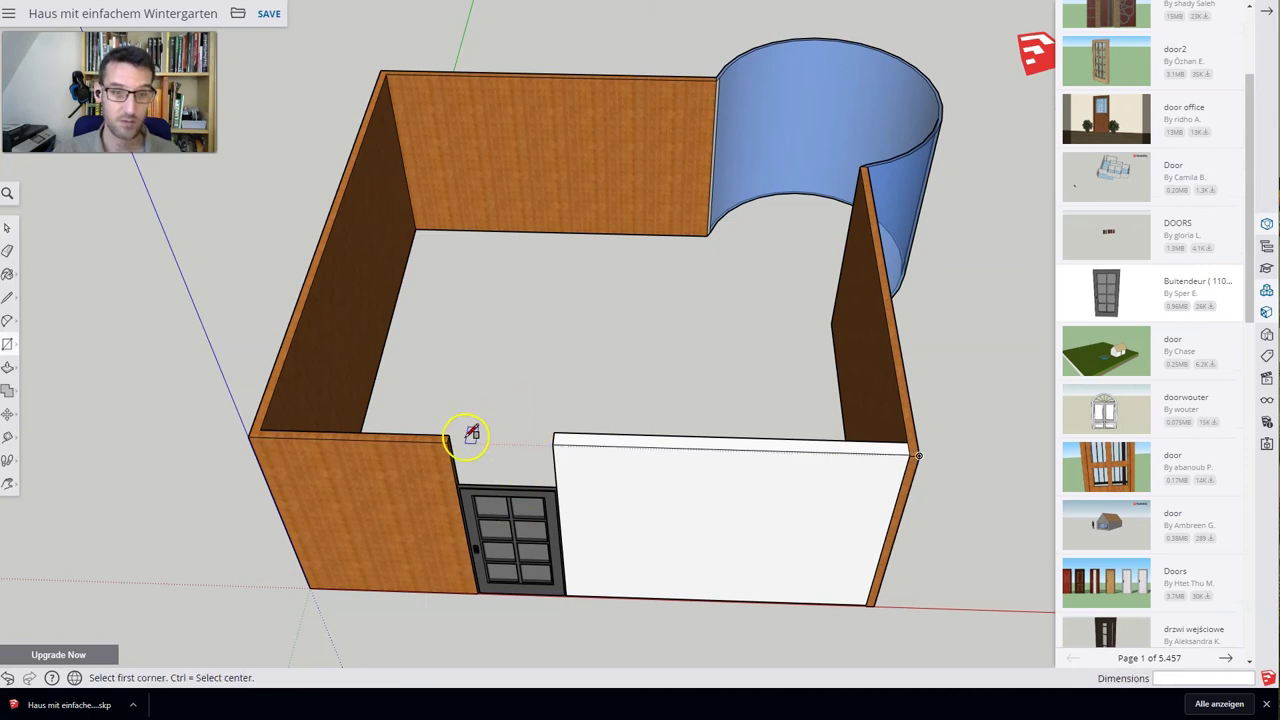
left_click(447, 441)
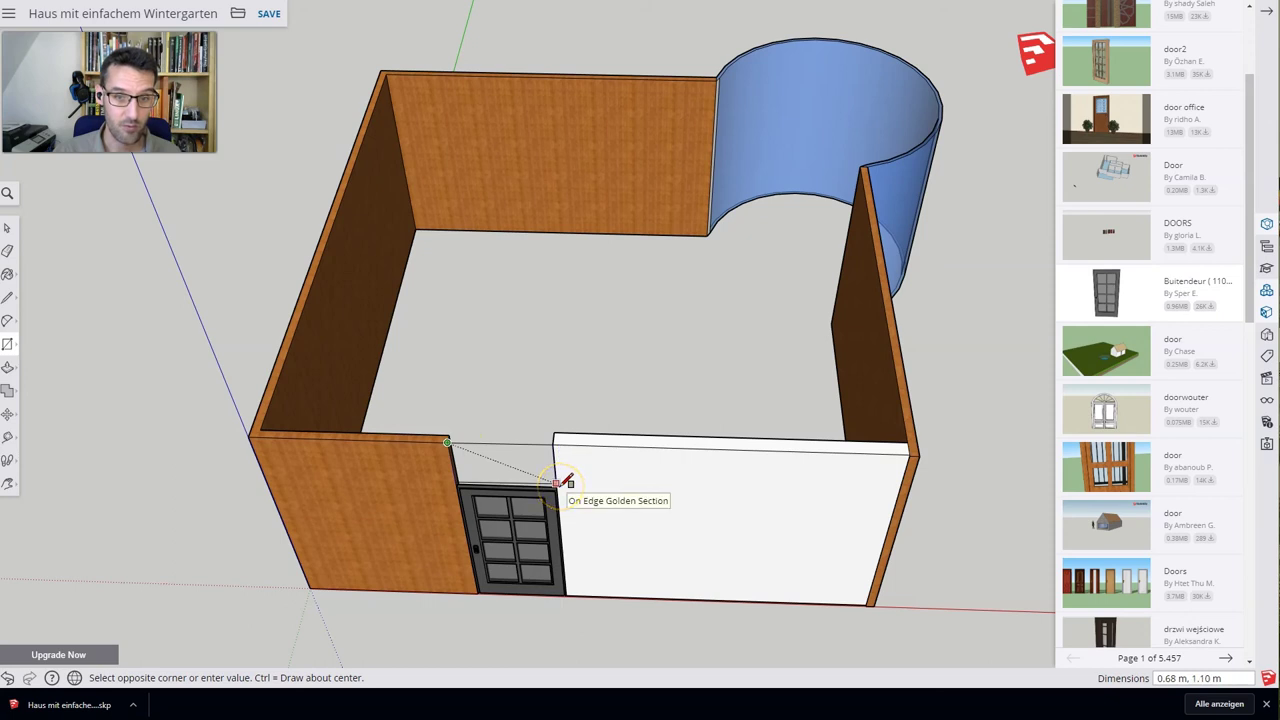
left_click_drag(556, 483, 558, 488)
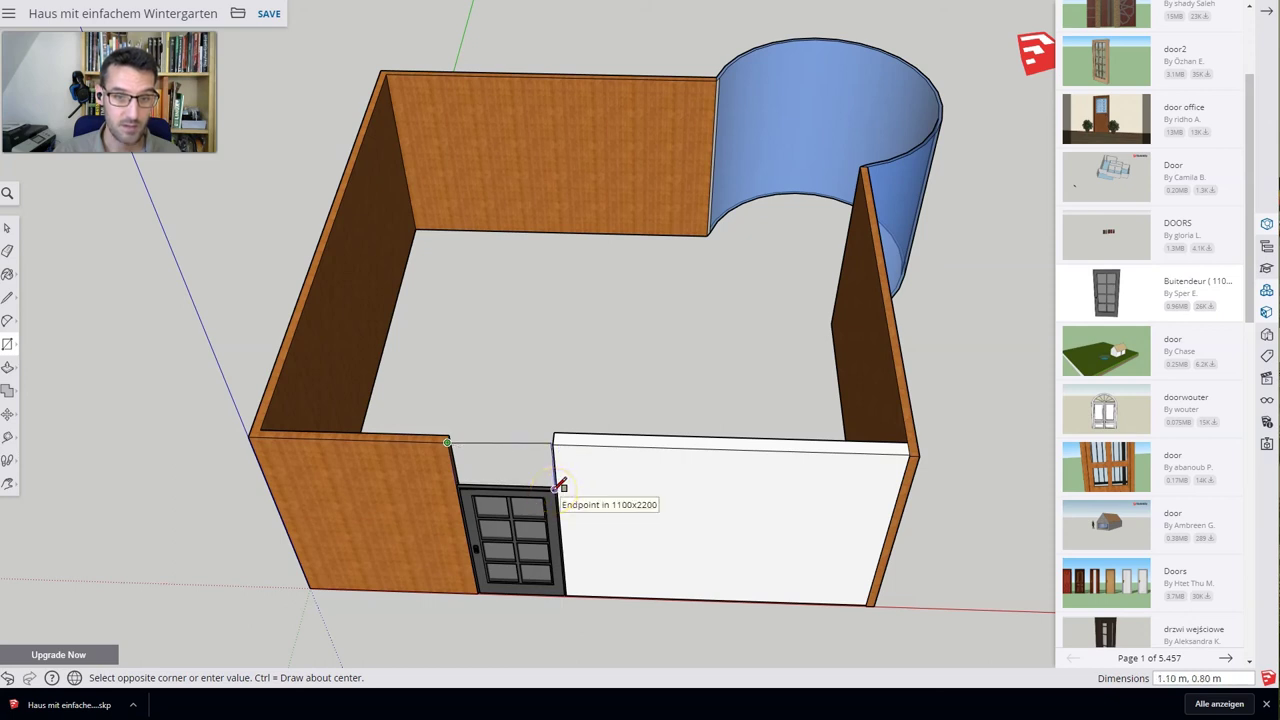
left_click(558, 488)
key("space")
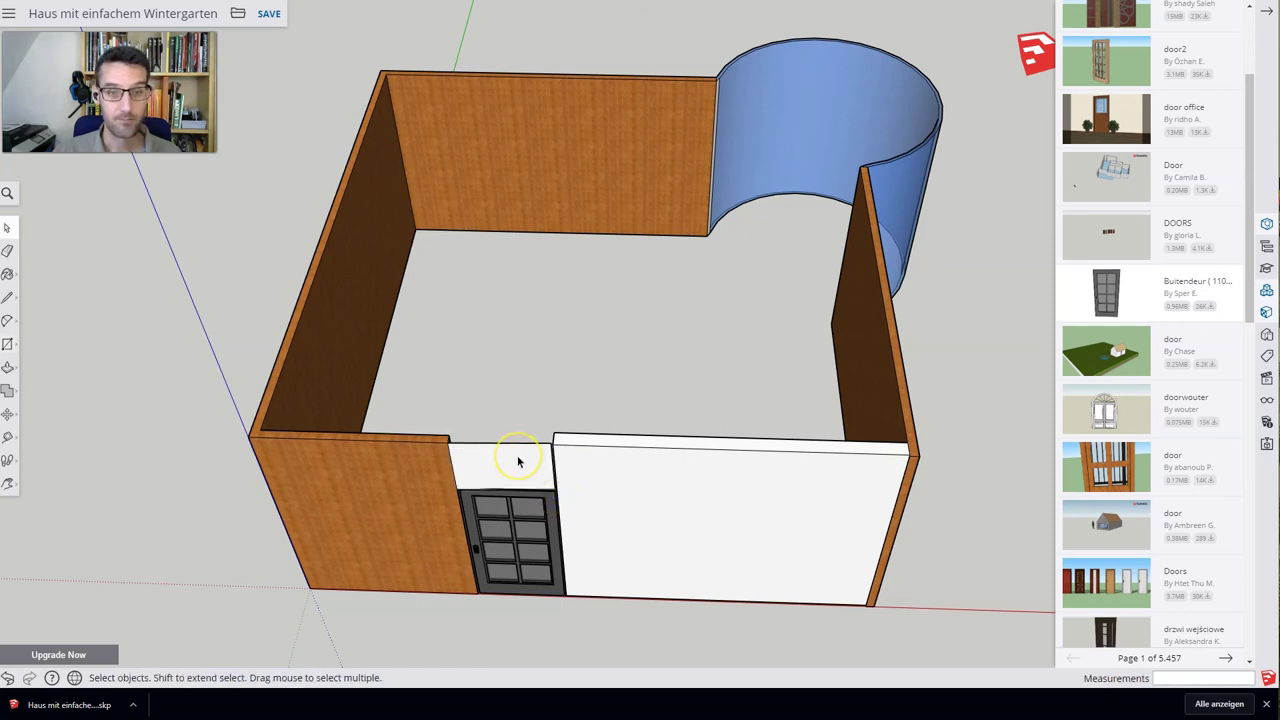
Raise the face above the door flush with the wall top, then box-select the new front wall
left_click(517, 457)
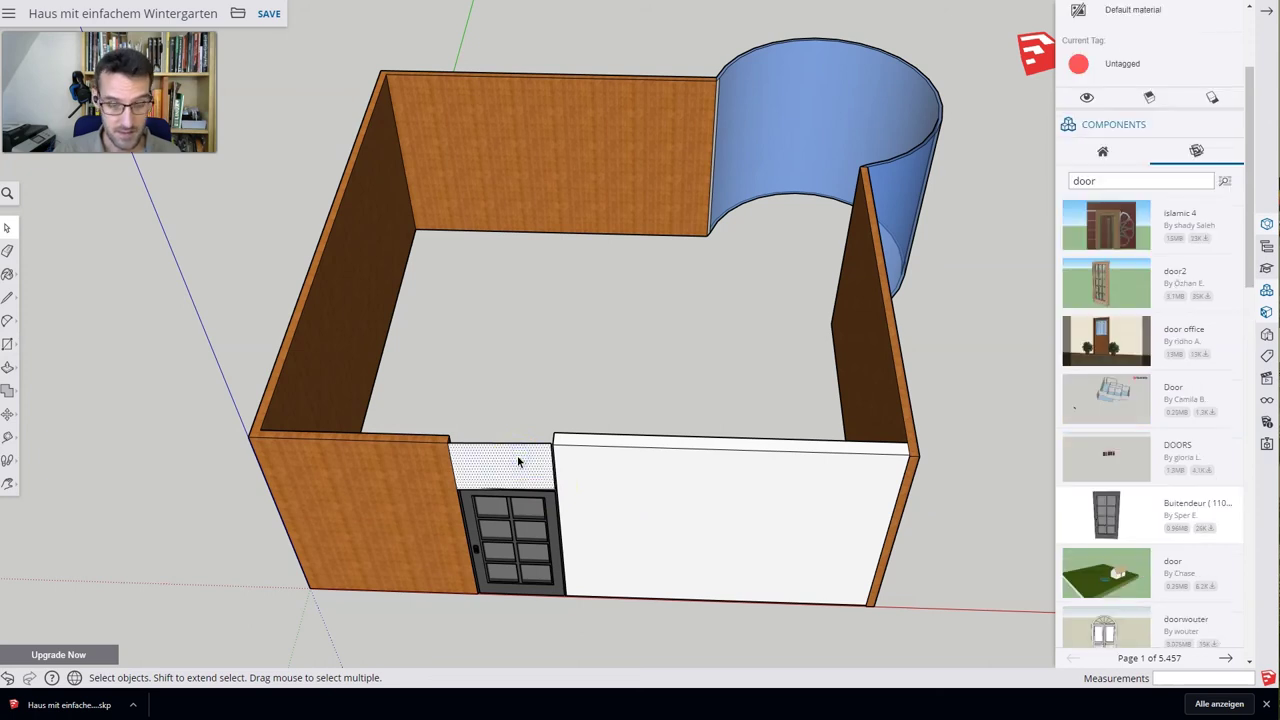
key("p")
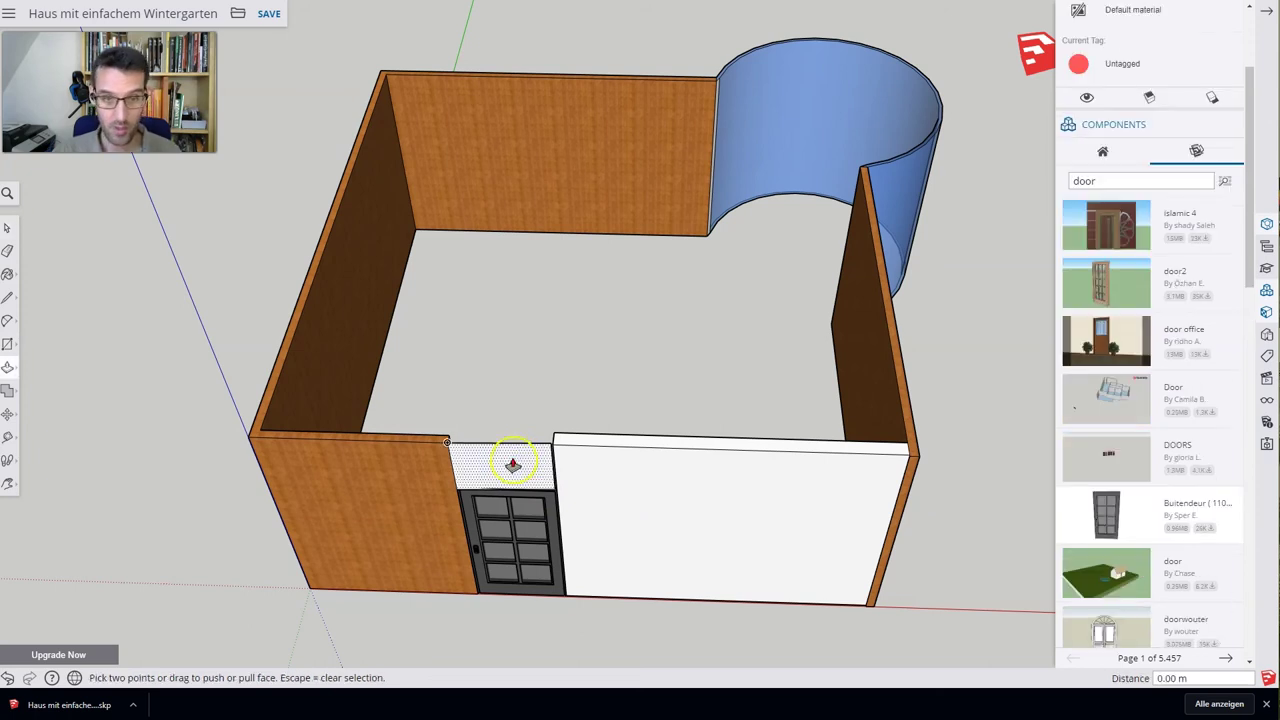
left_click(512, 460)
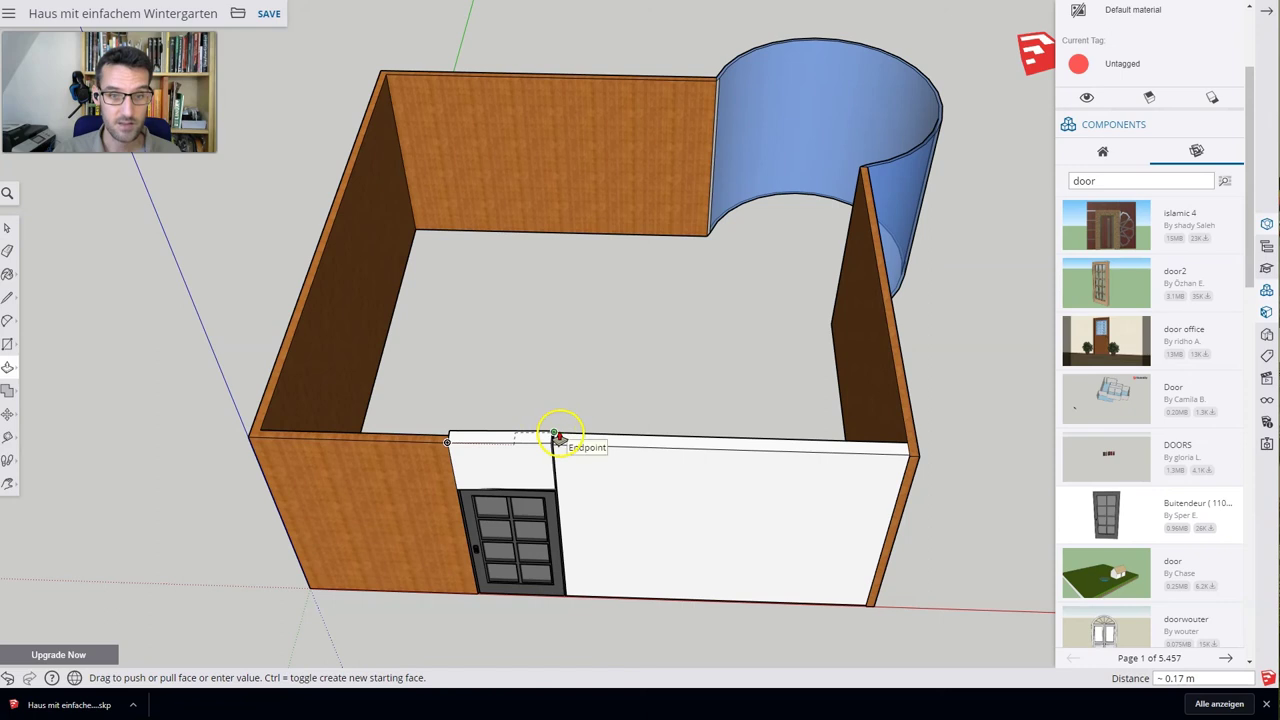
left_click(556, 434)
key("space")
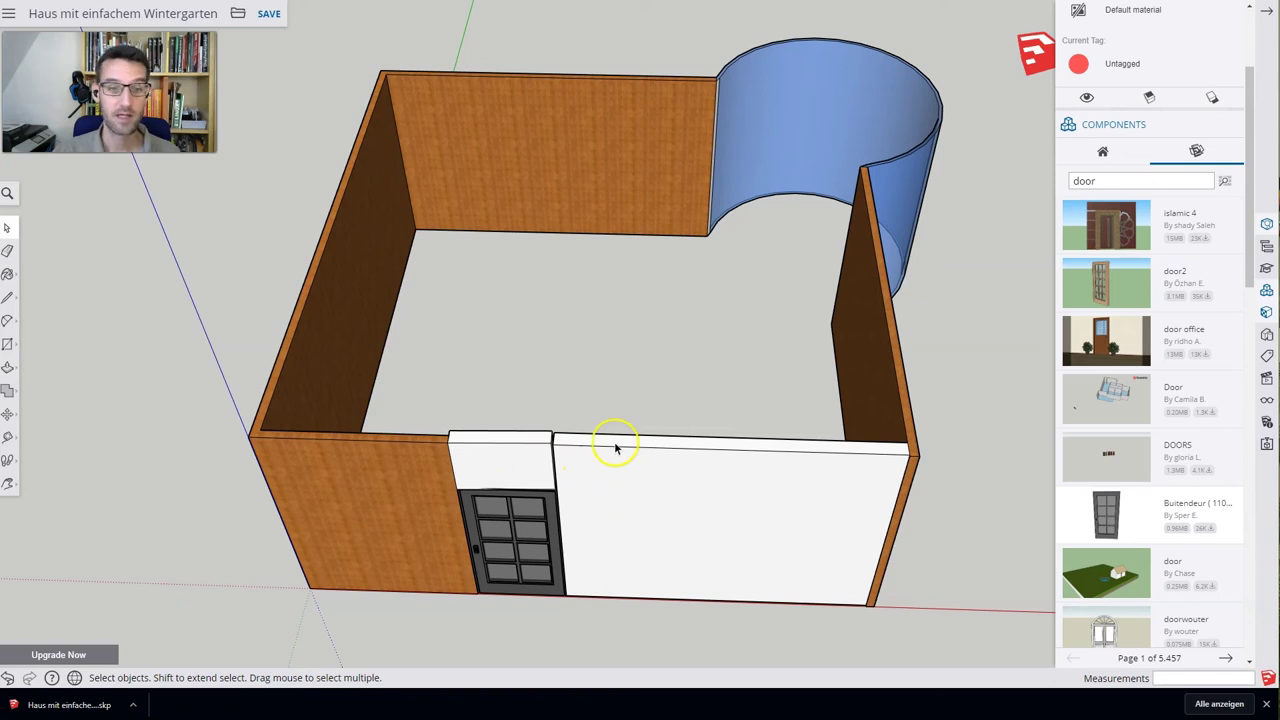
left_click_drag(621, 480, 524, 400)
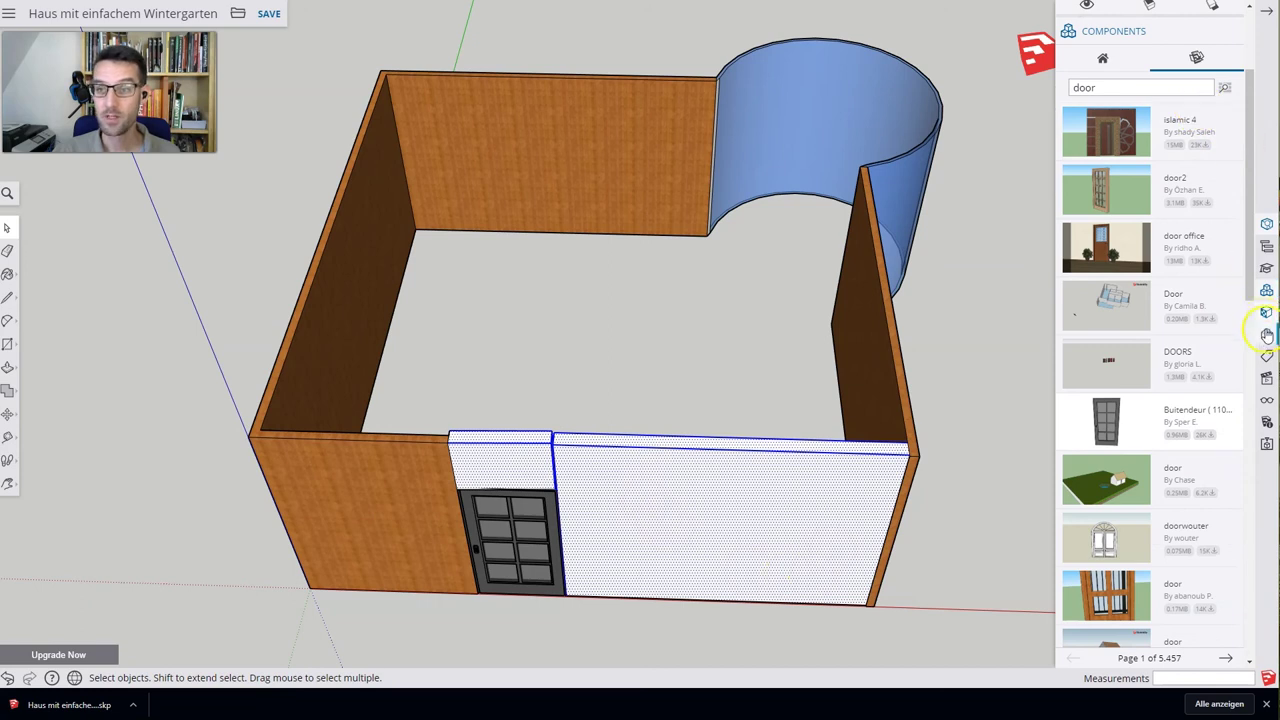
Paint the selected front wall sections with a wood texture from the Materials library, then deselect
left_click(1266, 314)
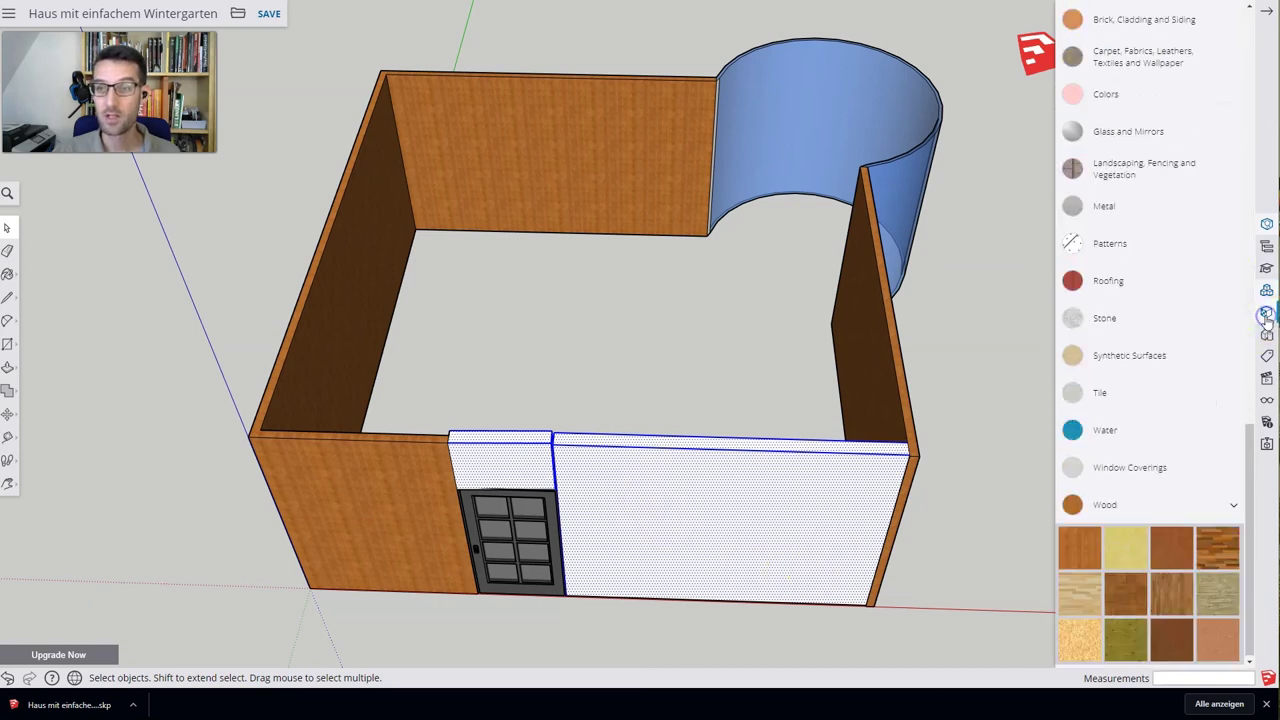
left_click(1079, 547)
left_click(687, 524)
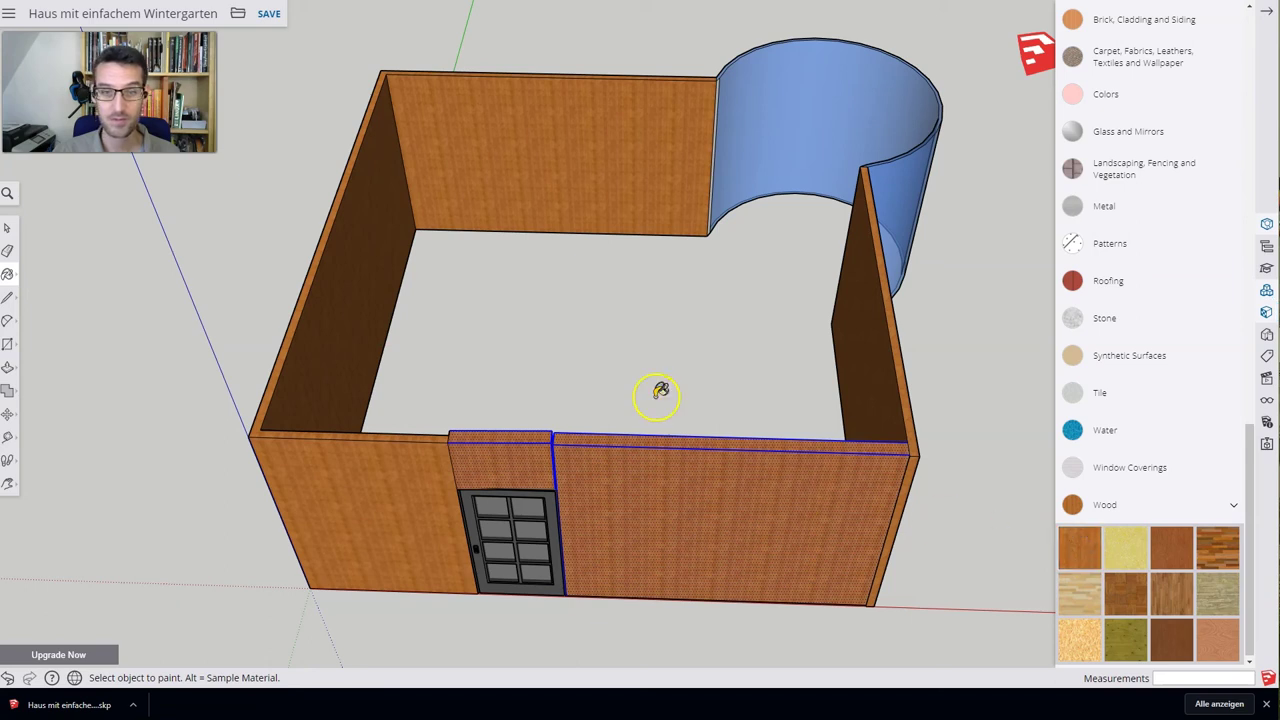
key("space")
left_click(620, 387)
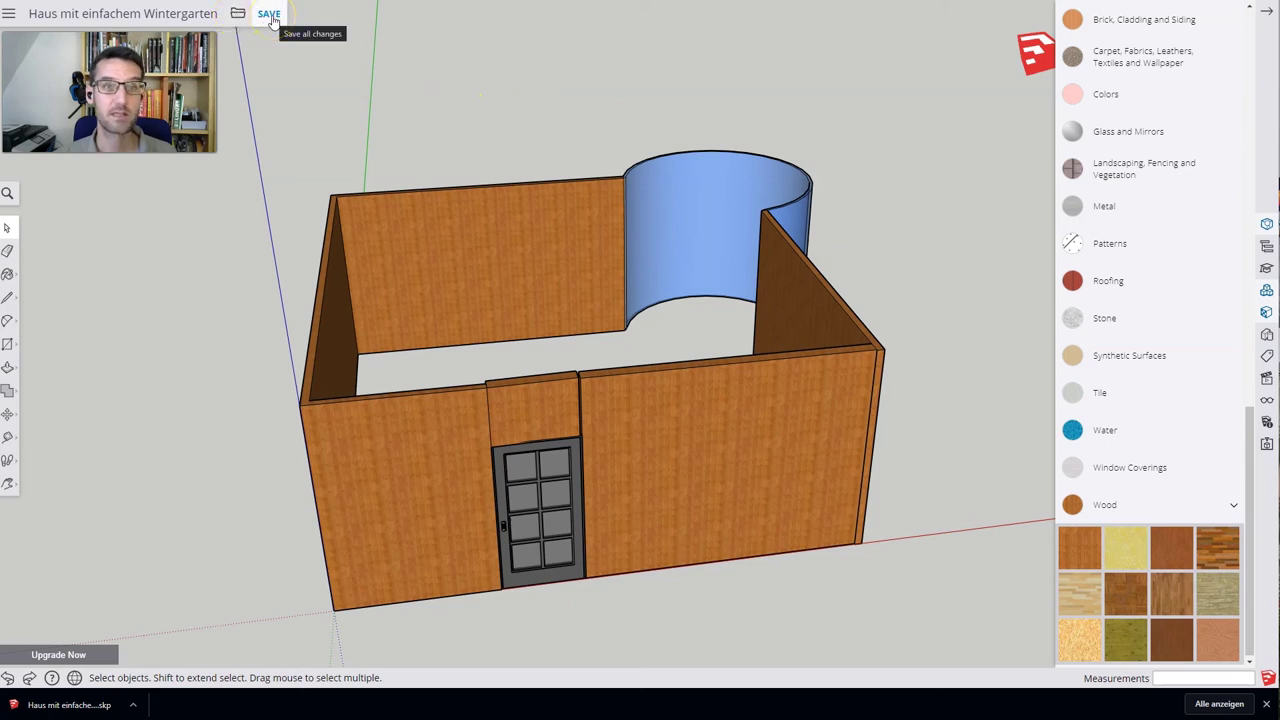
Download the model as a version 2020 .skp file into the Downloads folder
left_click(239, 16)
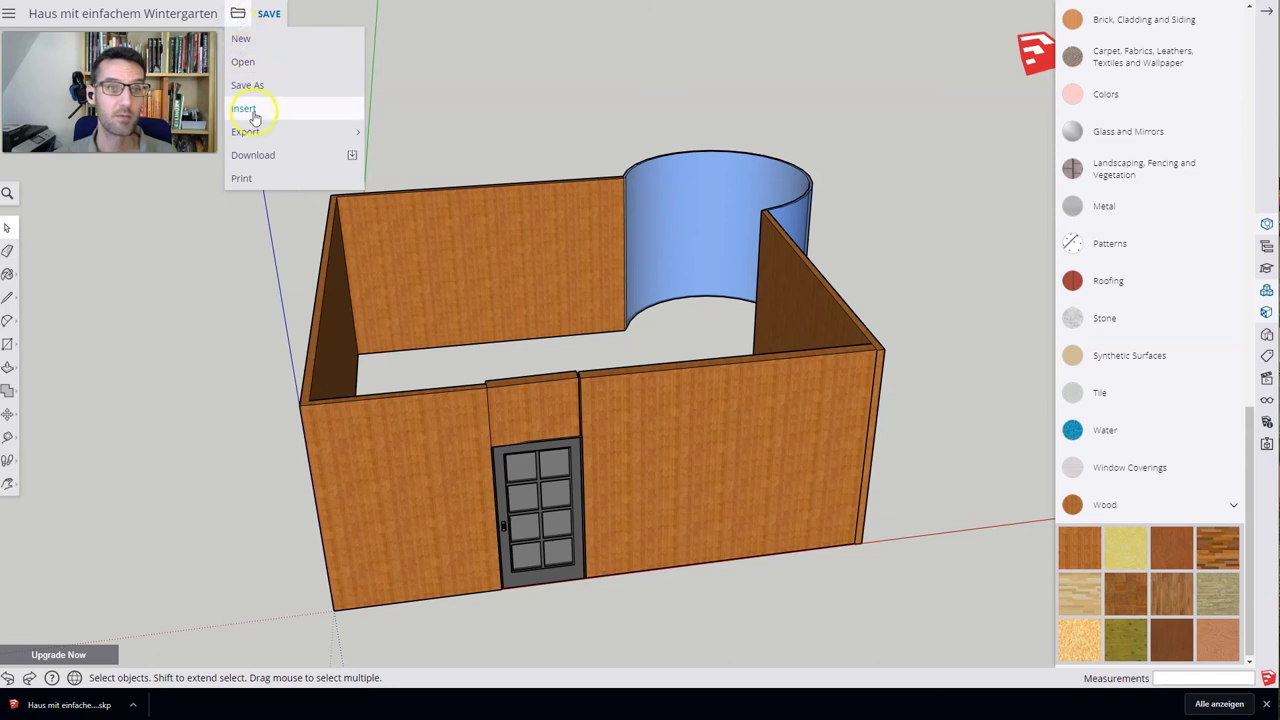
left_click(258, 155)
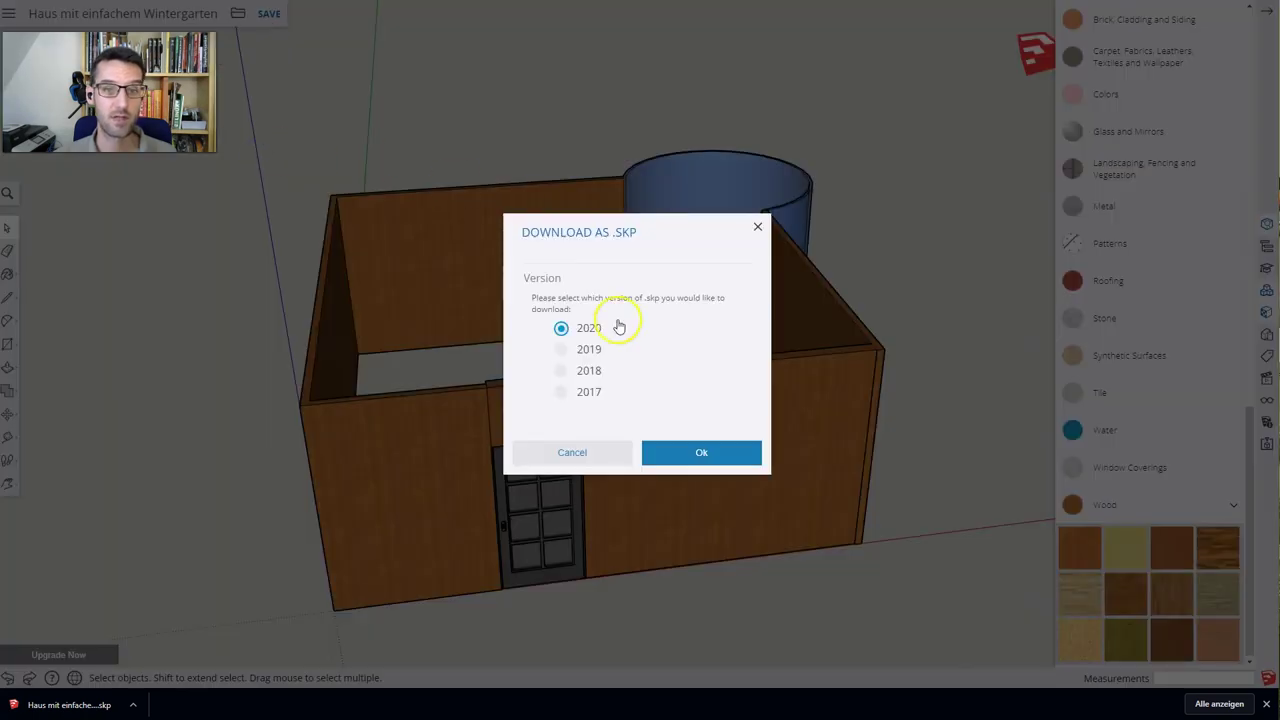
left_click(703, 455)
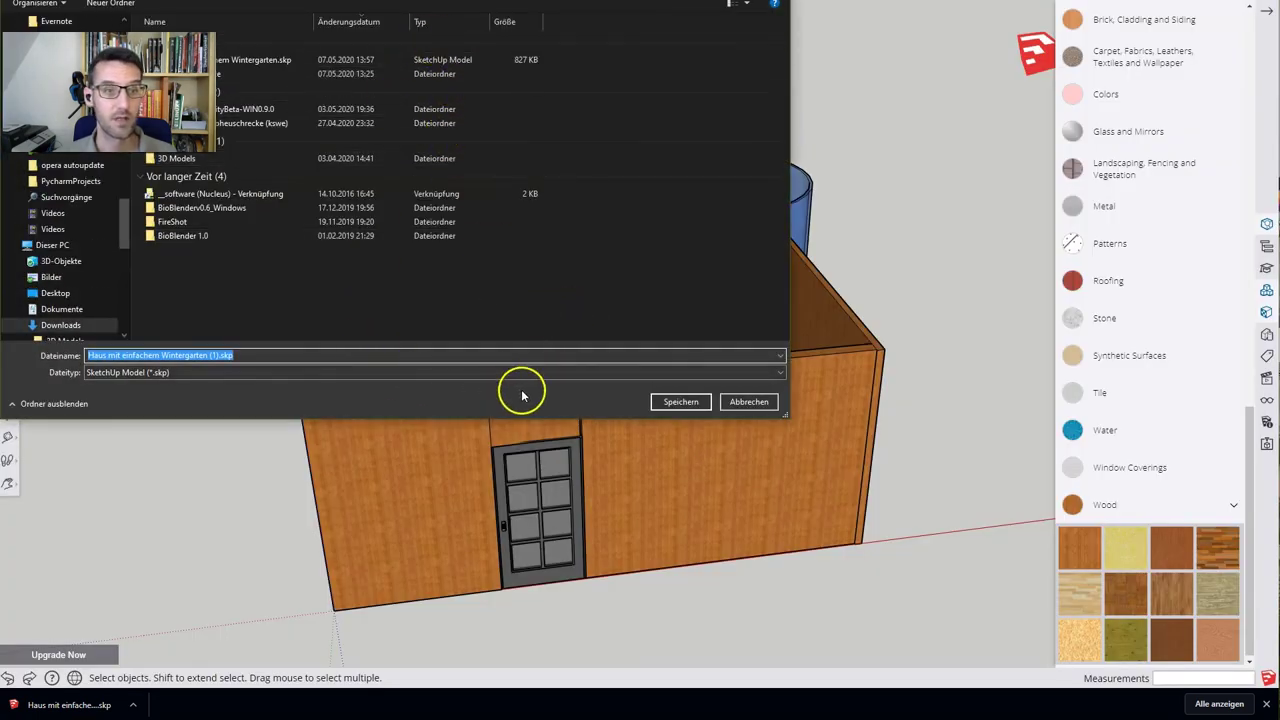
left_click(659, 402)
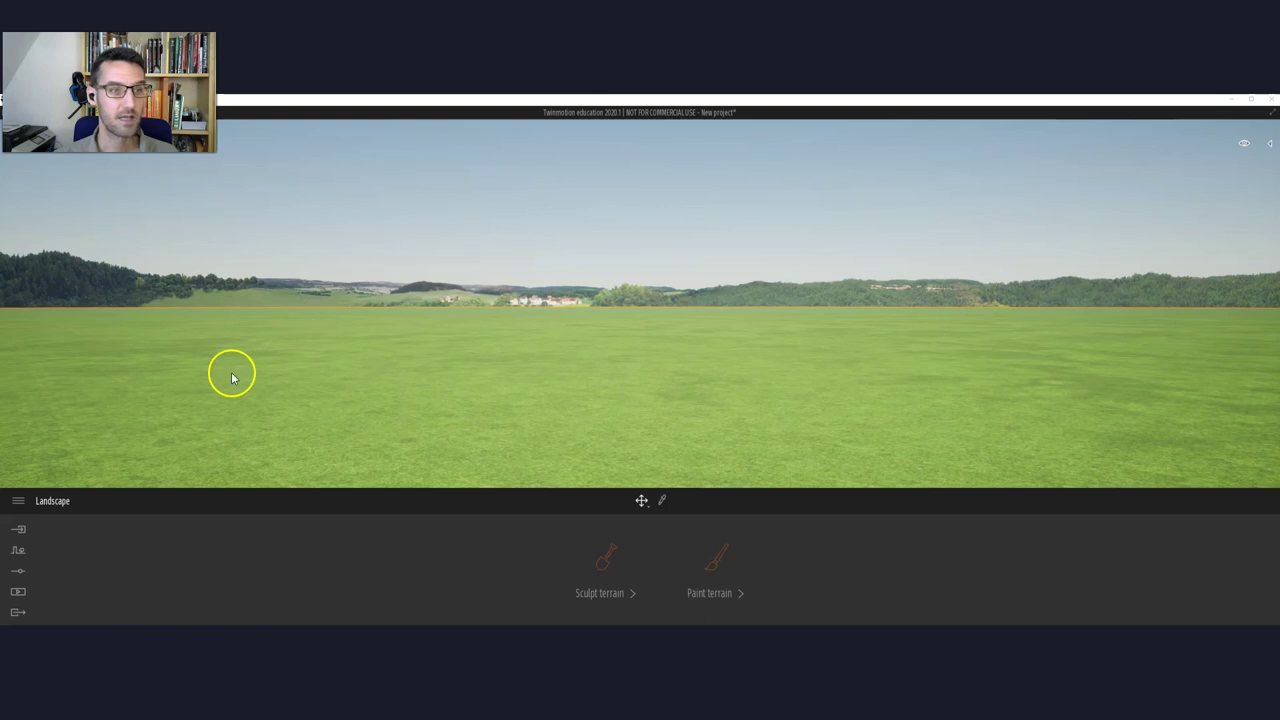
Import the downloaded house .skp file into Twinmotion and bring the model into view
left_click(17, 530)
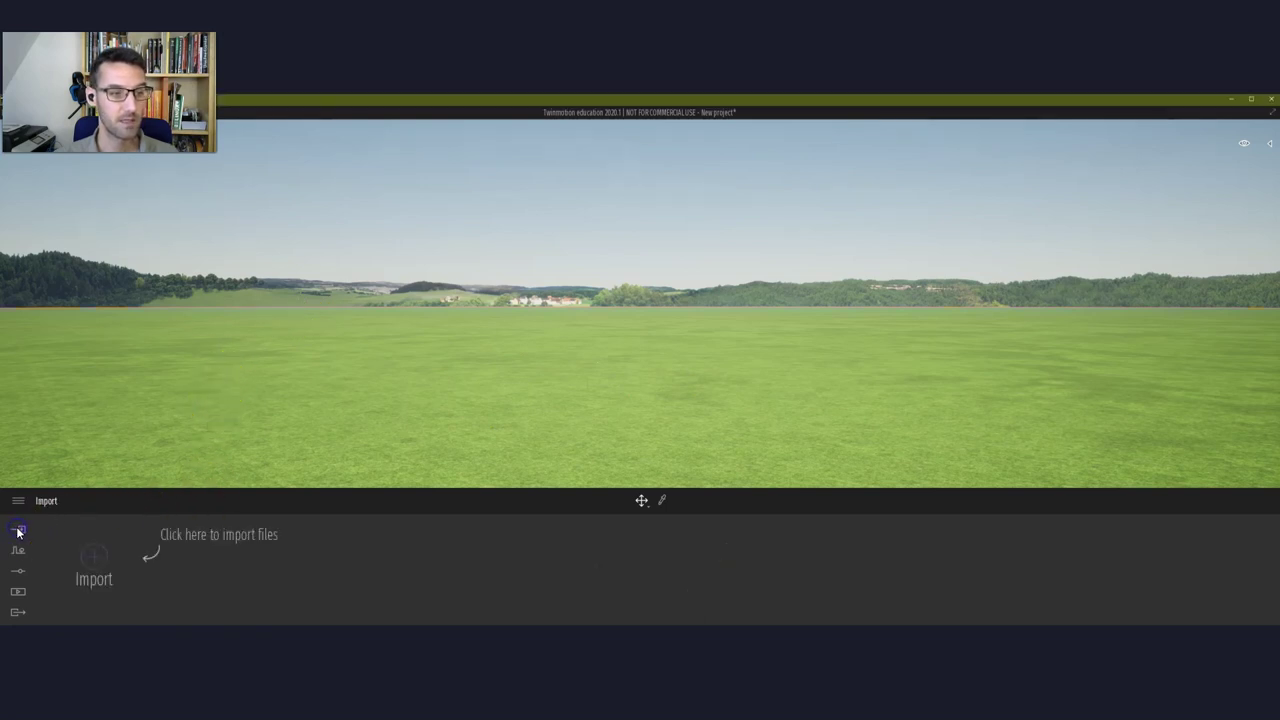
left_click(94, 557)
left_click(703, 352)
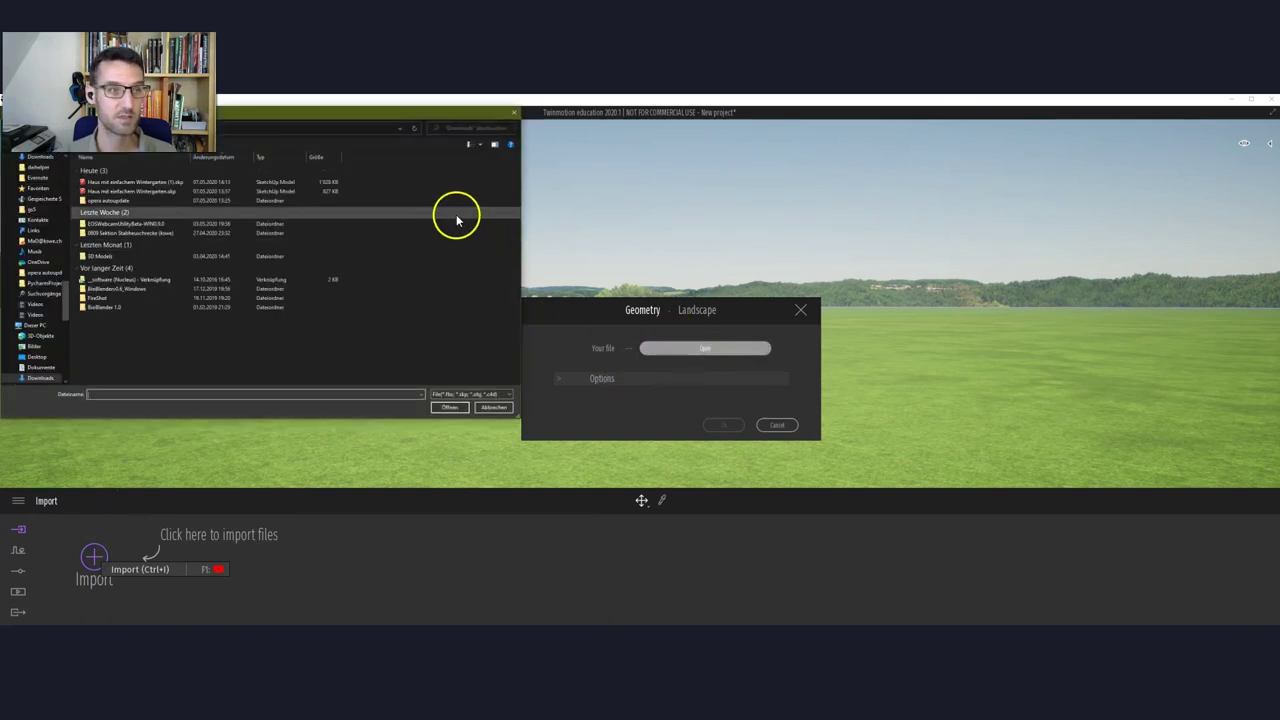
left_click(180, 182)
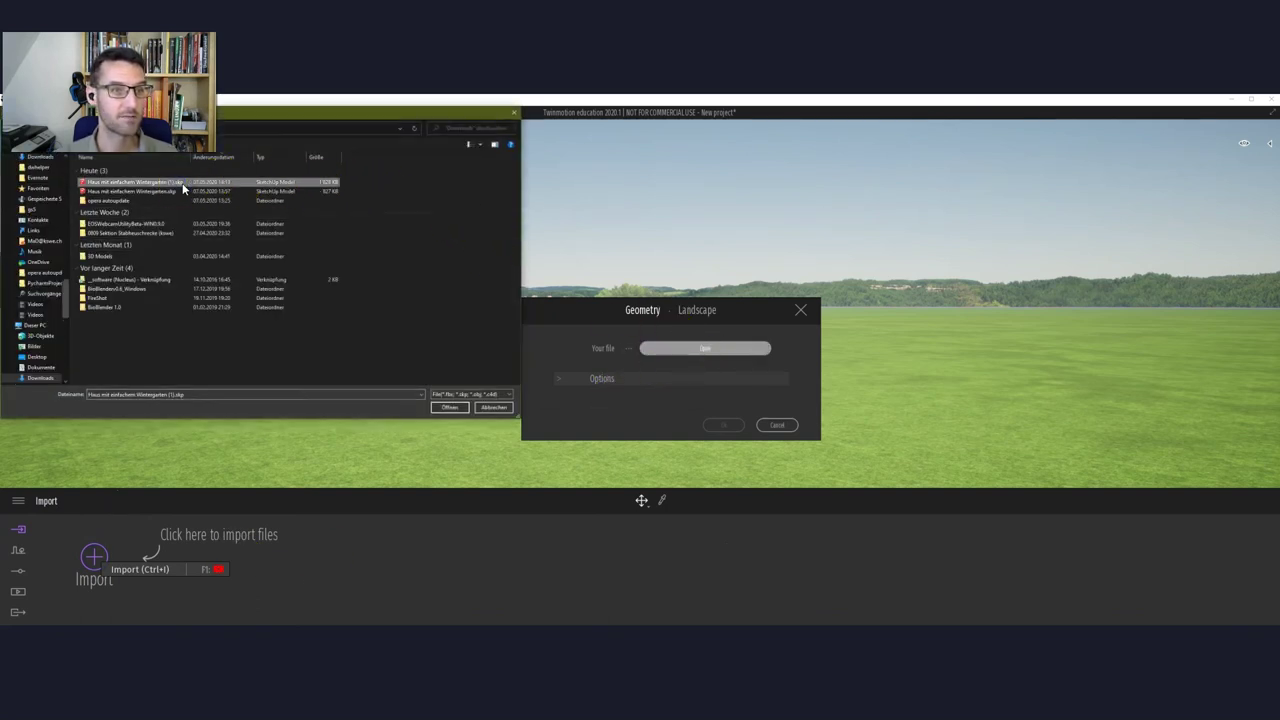
left_click(448, 410)
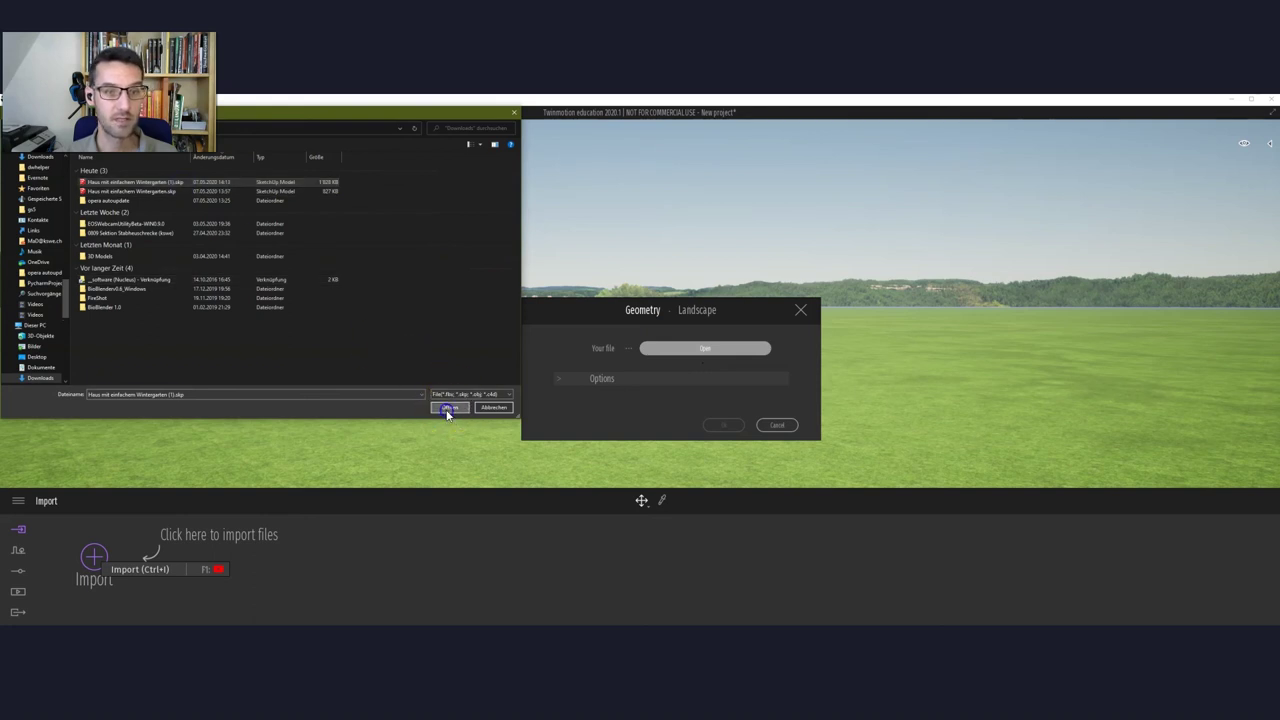
left_click(736, 426)
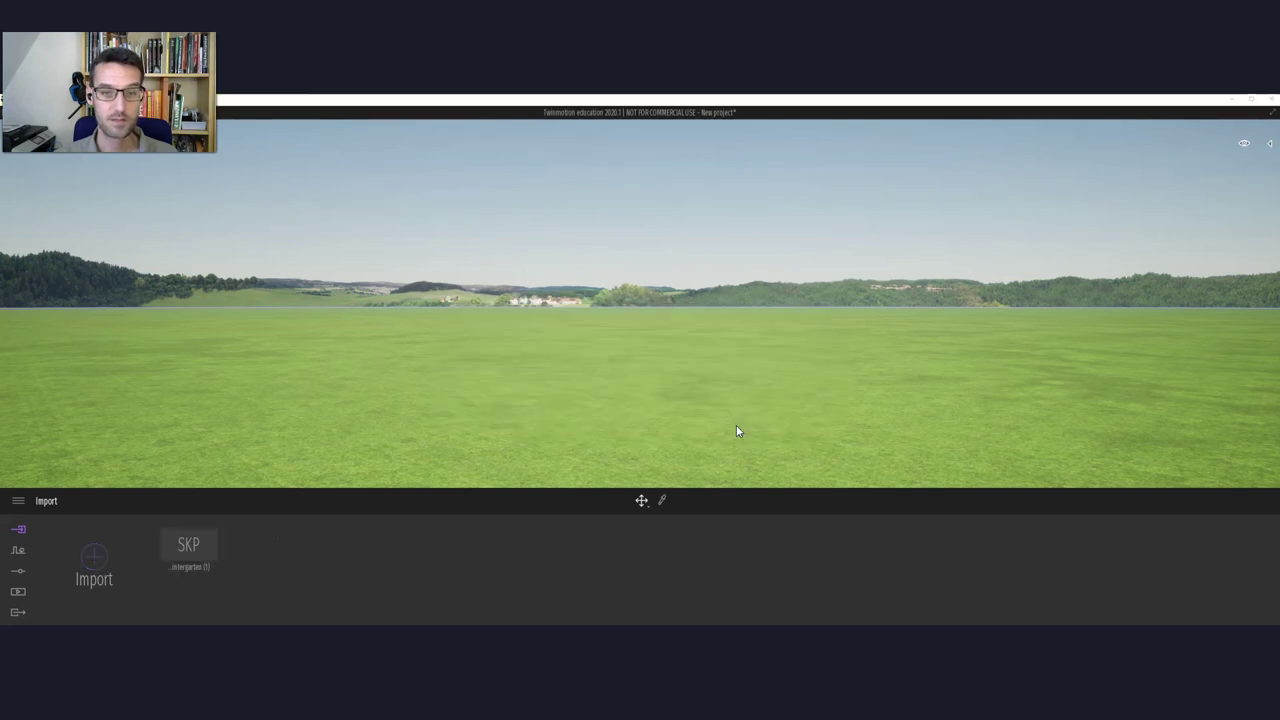
left_click(664, 440)
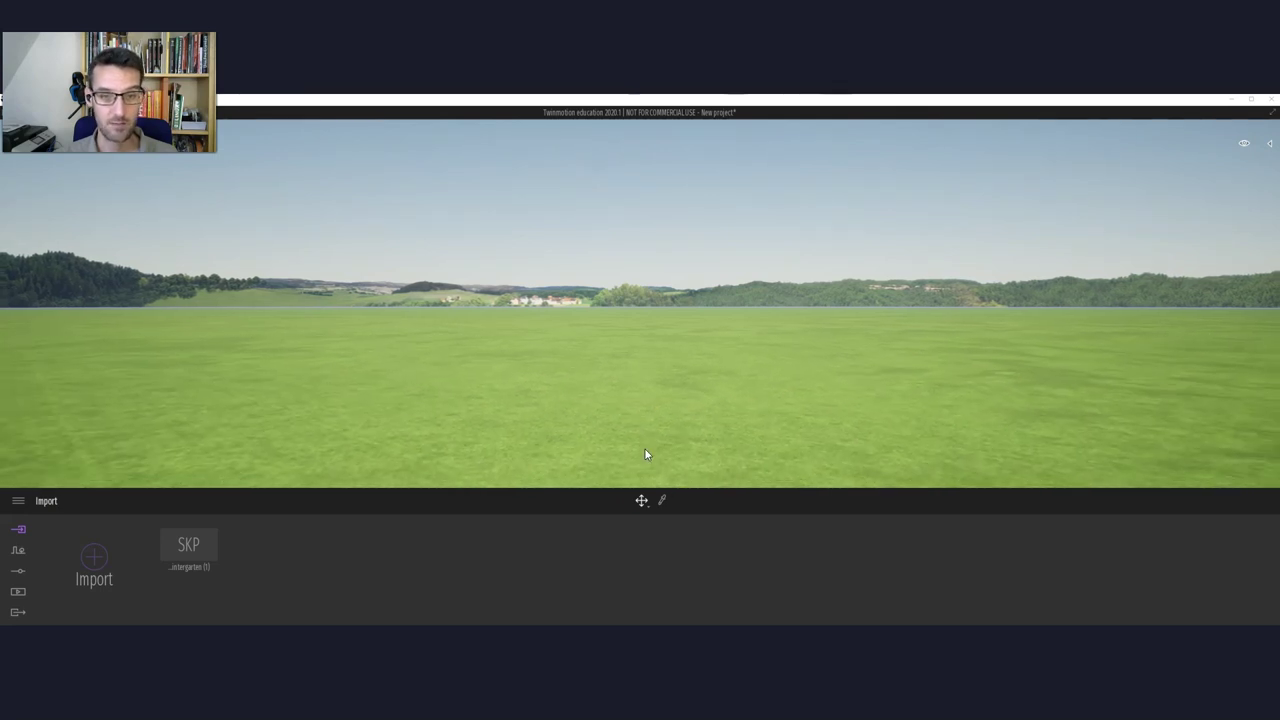
right_click(644, 448)
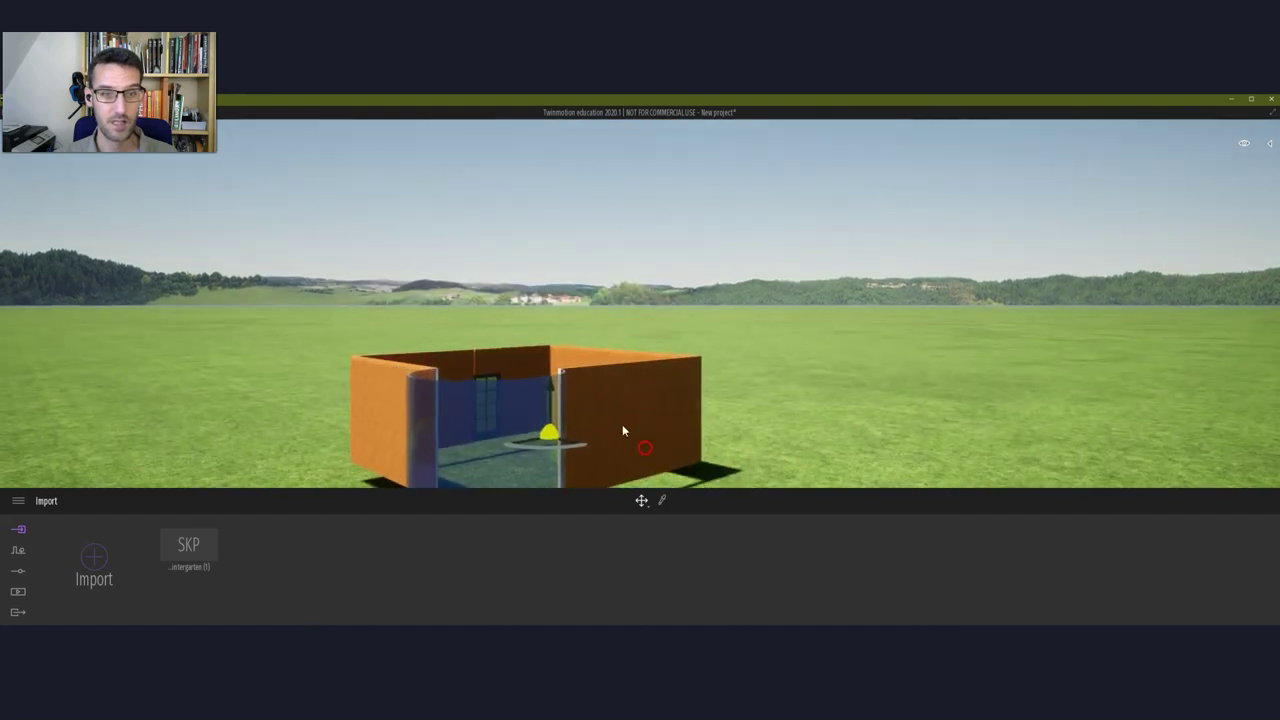
Zoom out from the house and show the Landscapes library
left_click(711, 386)
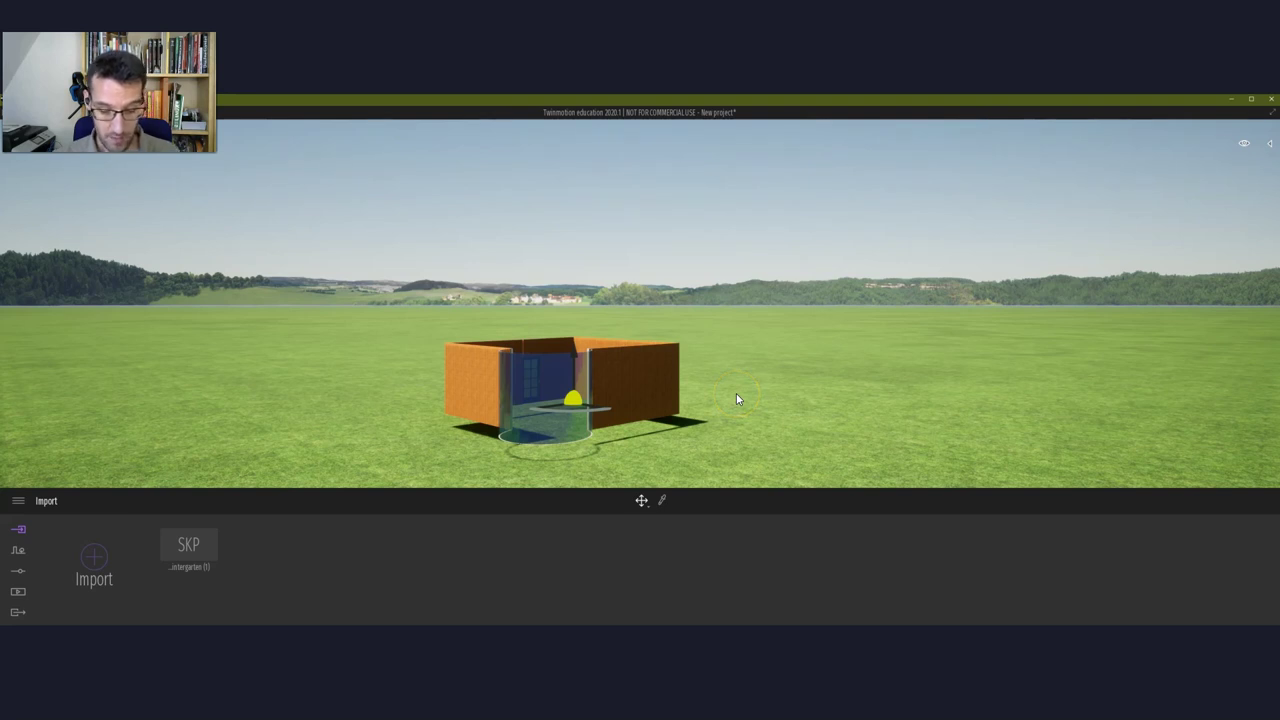
left_click(637, 374)
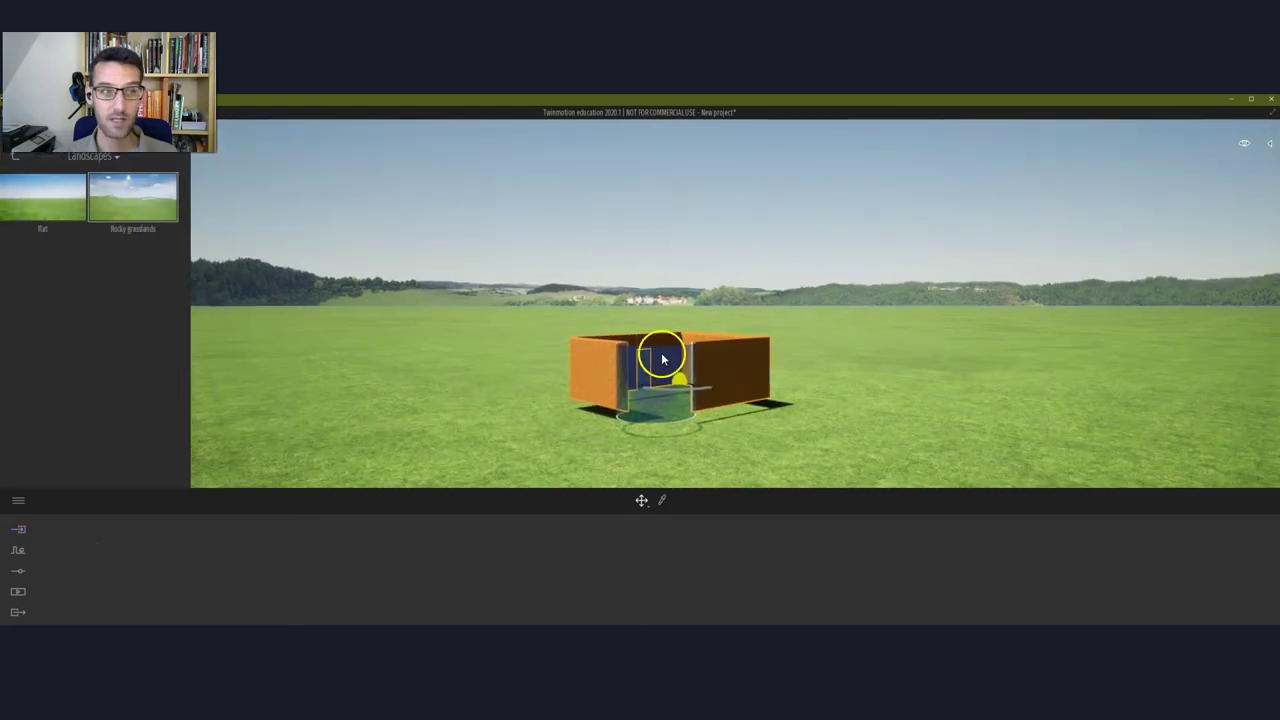
In the Scenegraph, toggle the house's and blue glass's visibility off and back on
left_click(1269, 143)
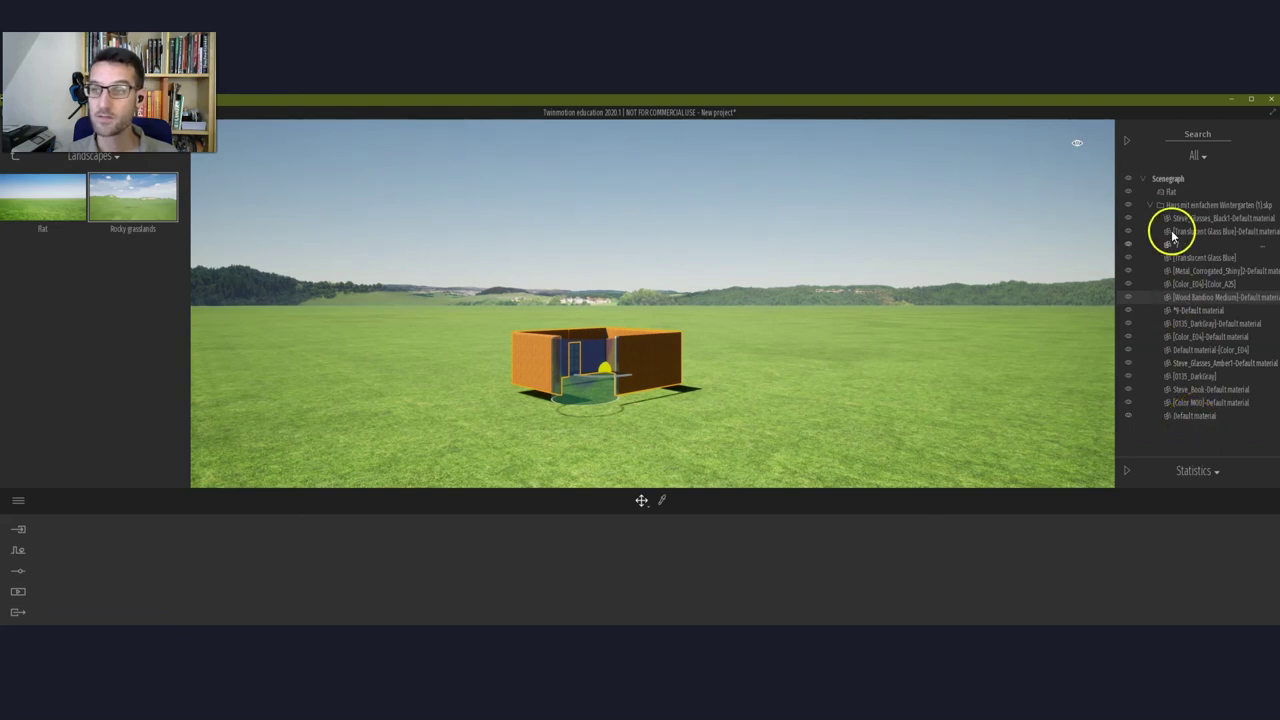
left_click(1186, 207)
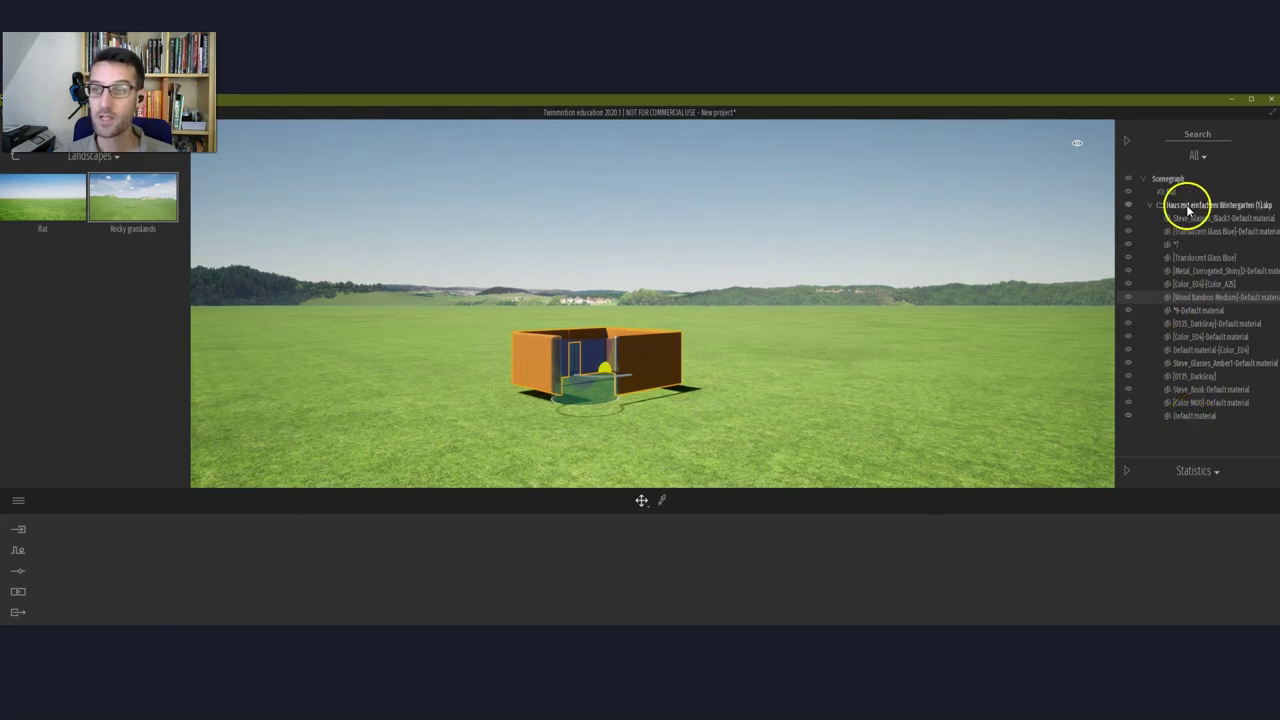
left_click(1129, 205)
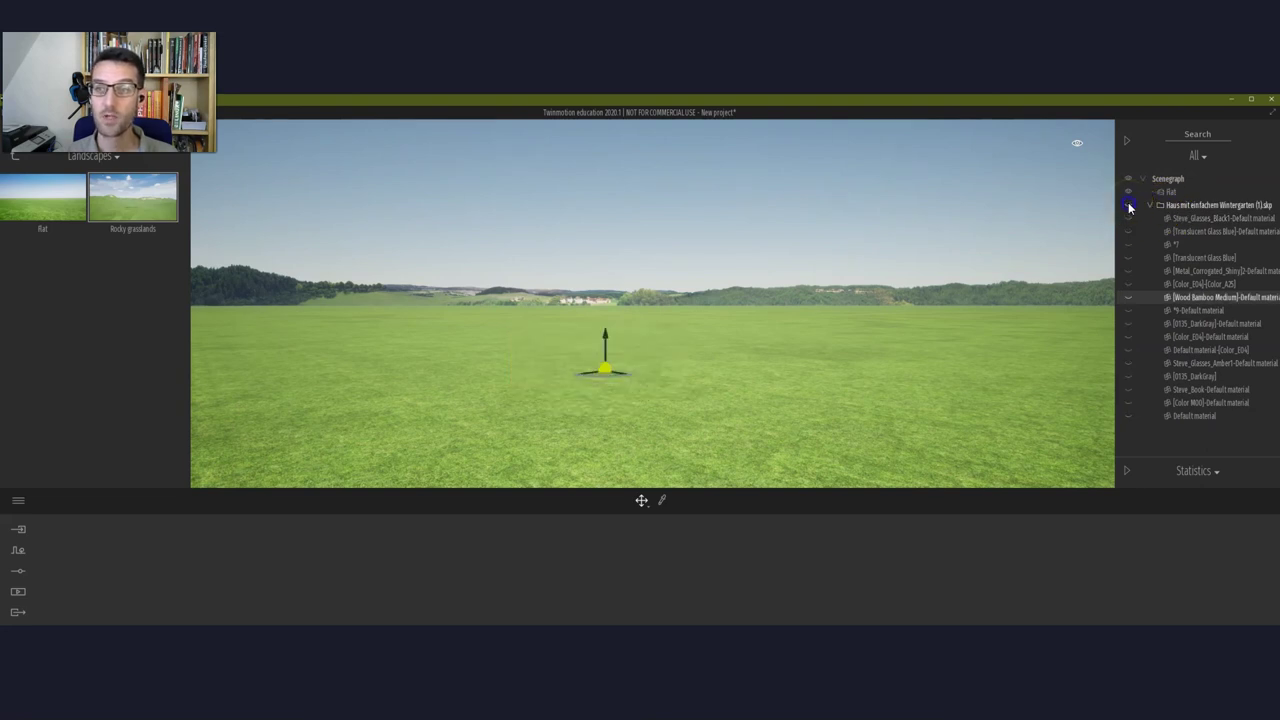
left_click(1129, 206)
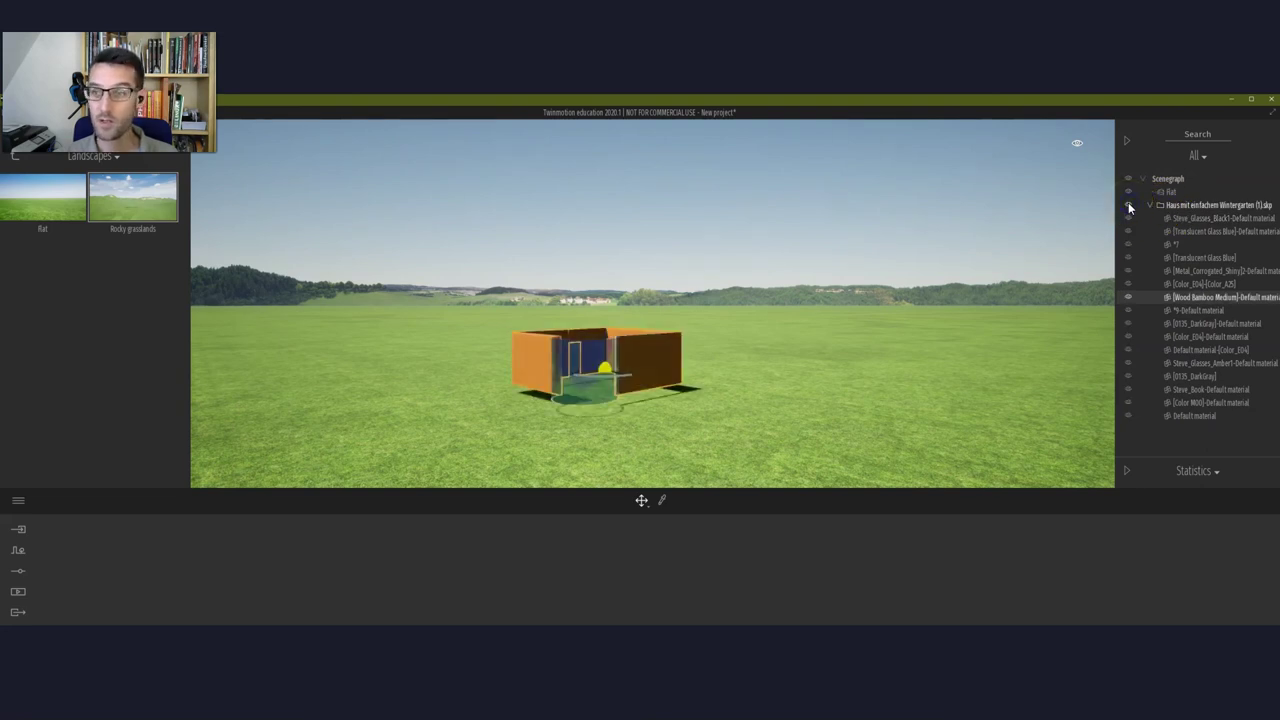
left_click(582, 352)
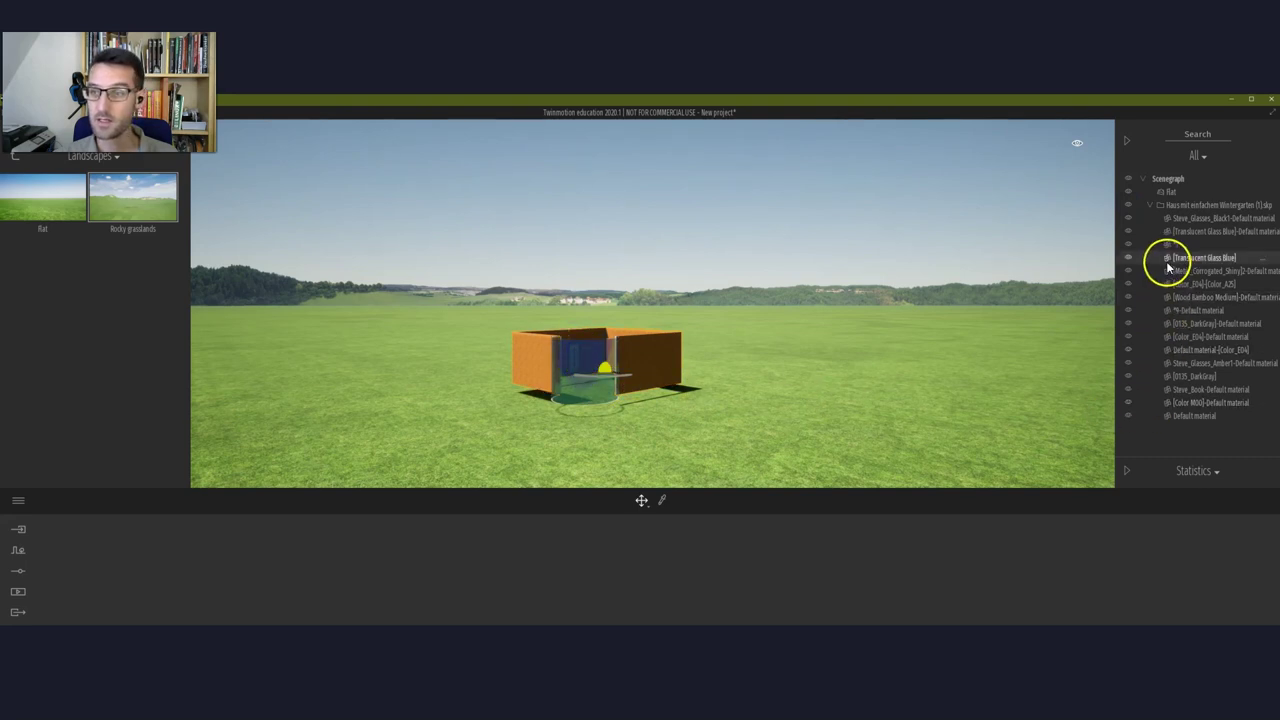
left_click(1129, 258)
left_click(1129, 258)
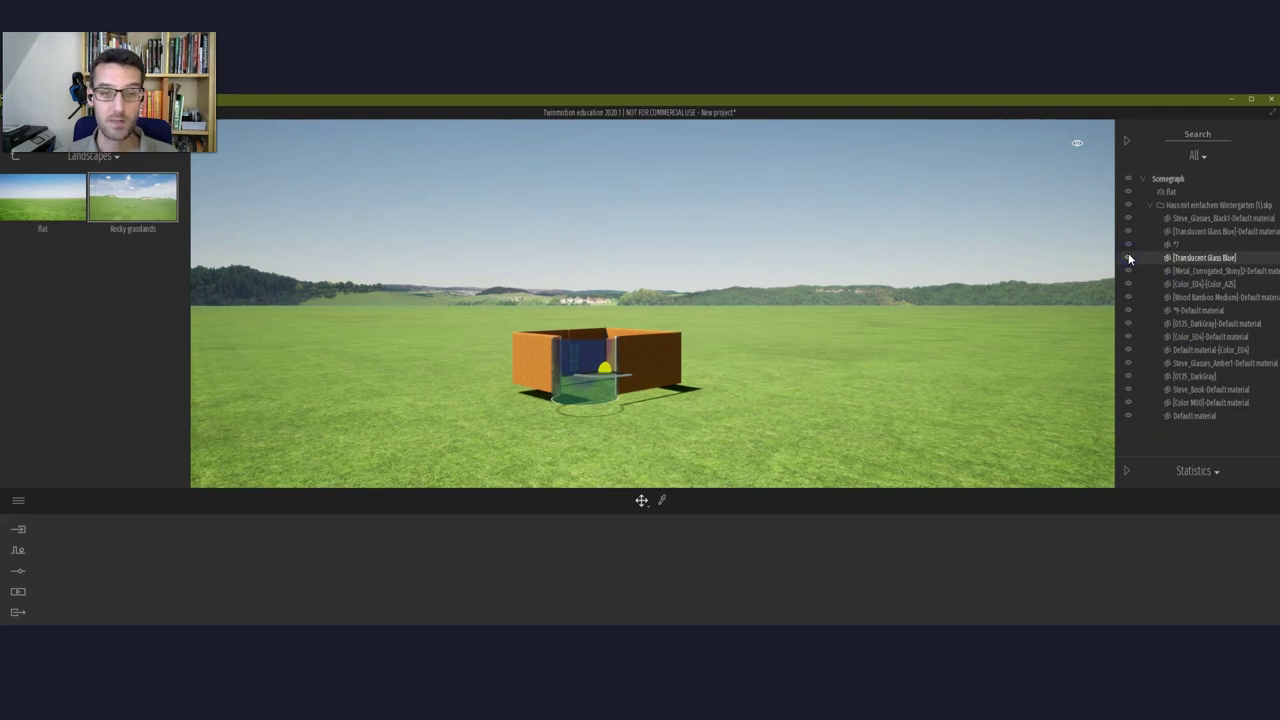
left_click(1190, 207)
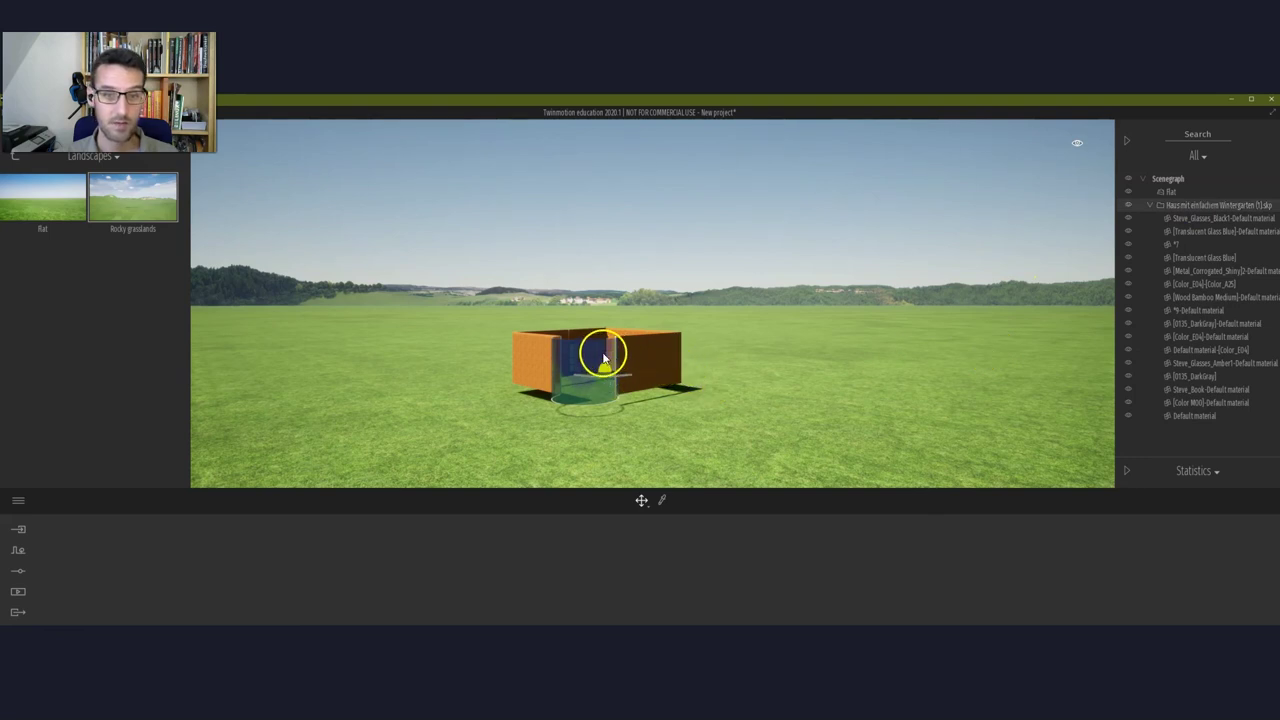
Orbit the view around the house, then select its wall material and the whole model
left_click_drag(603, 357, 620, 440)
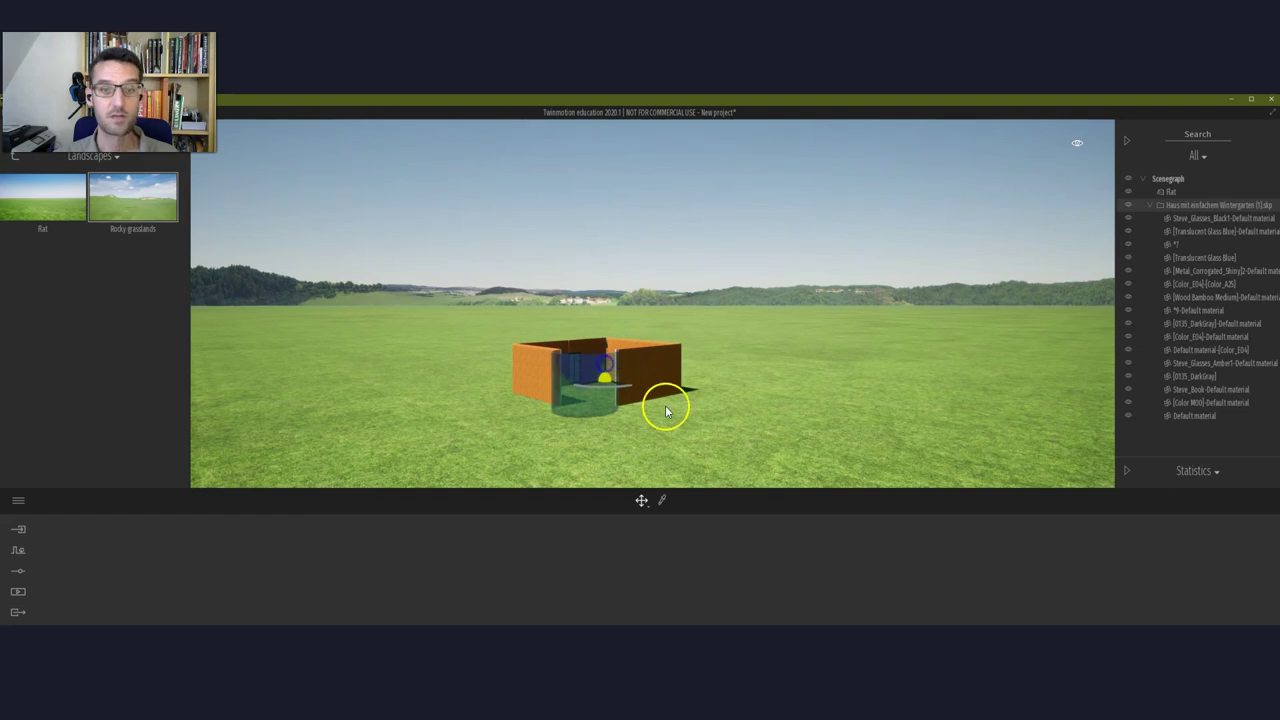
right_click(620, 440)
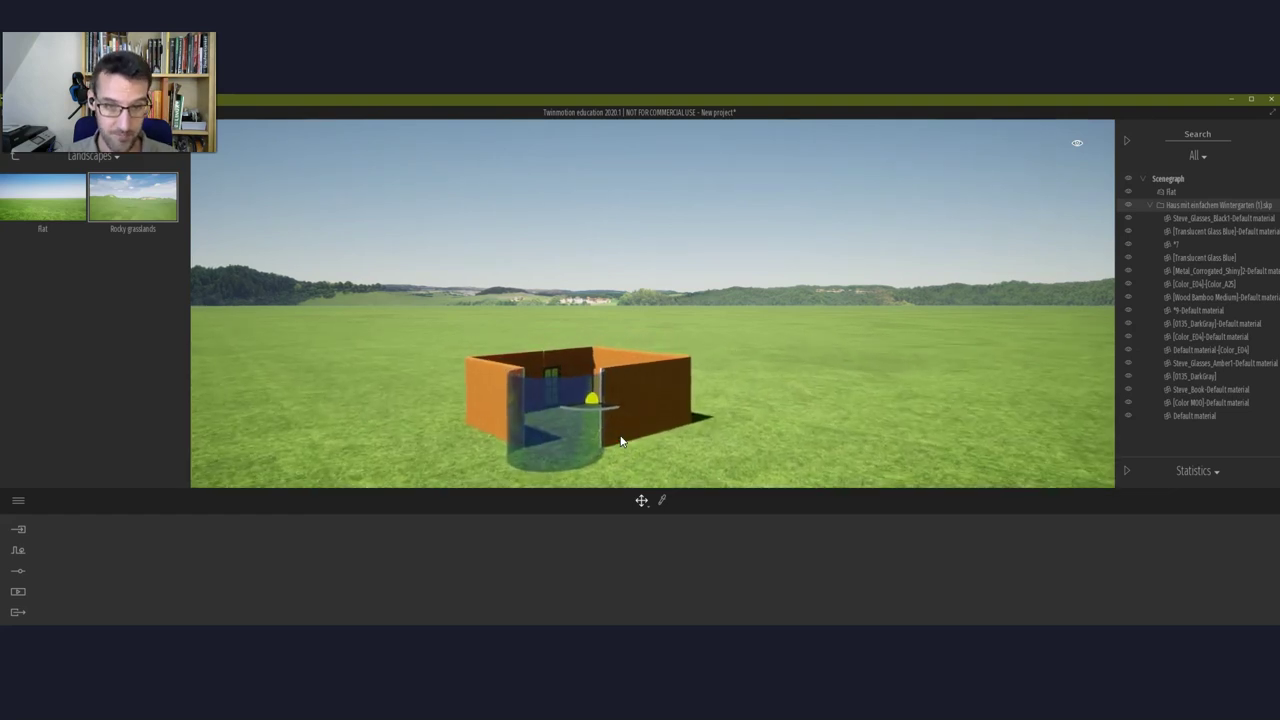
left_click(650, 468)
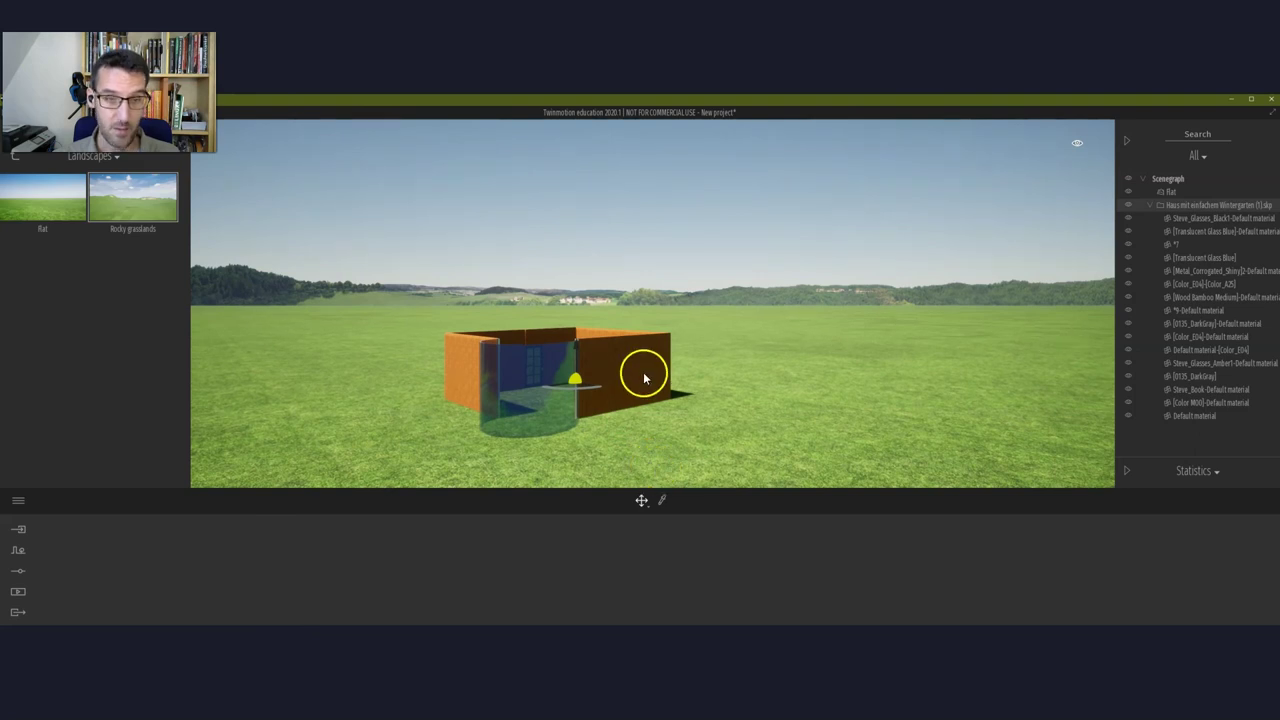
left_click(466, 377)
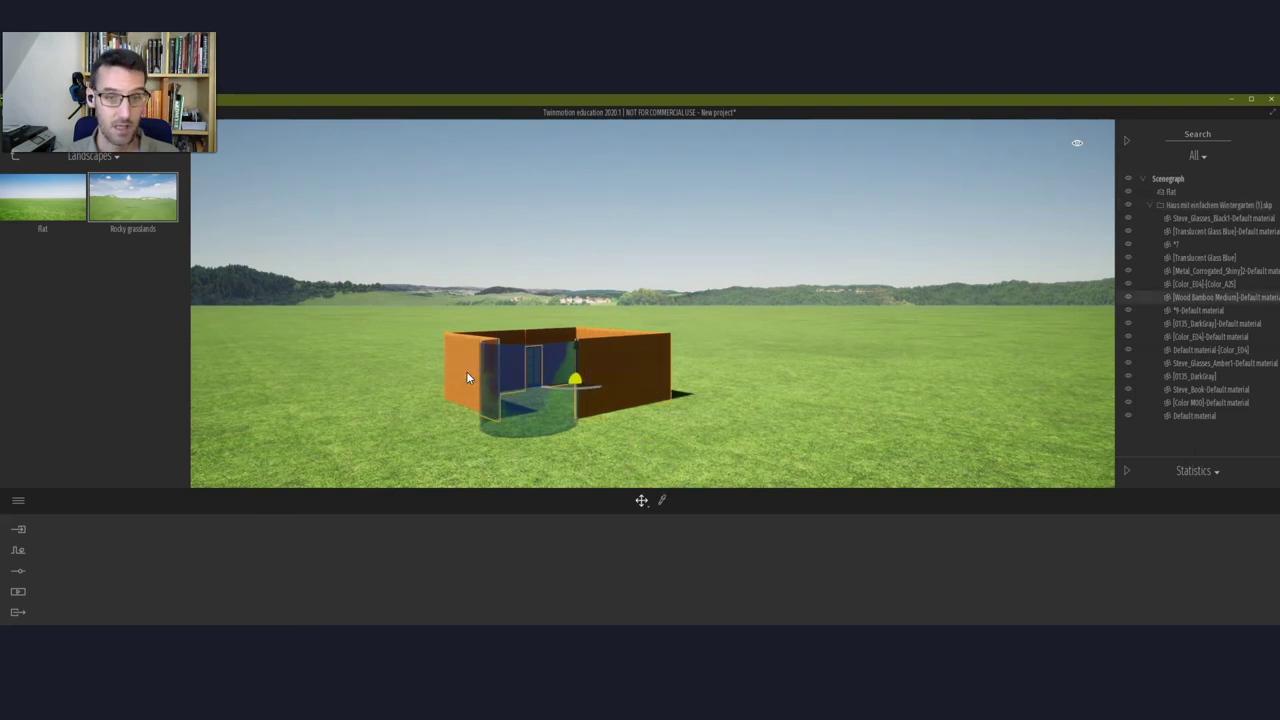
left_click(625, 385)
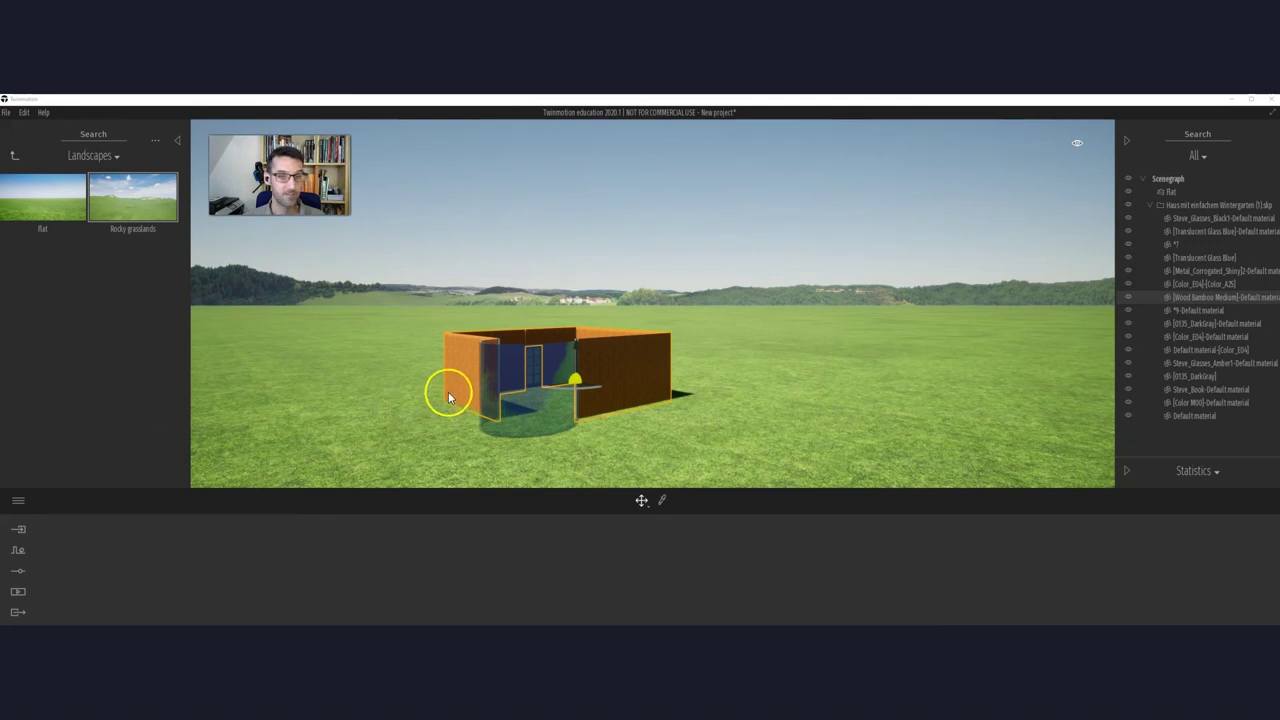
Navigate the Library back to Materials and into the Wood category
left_click(15, 156)
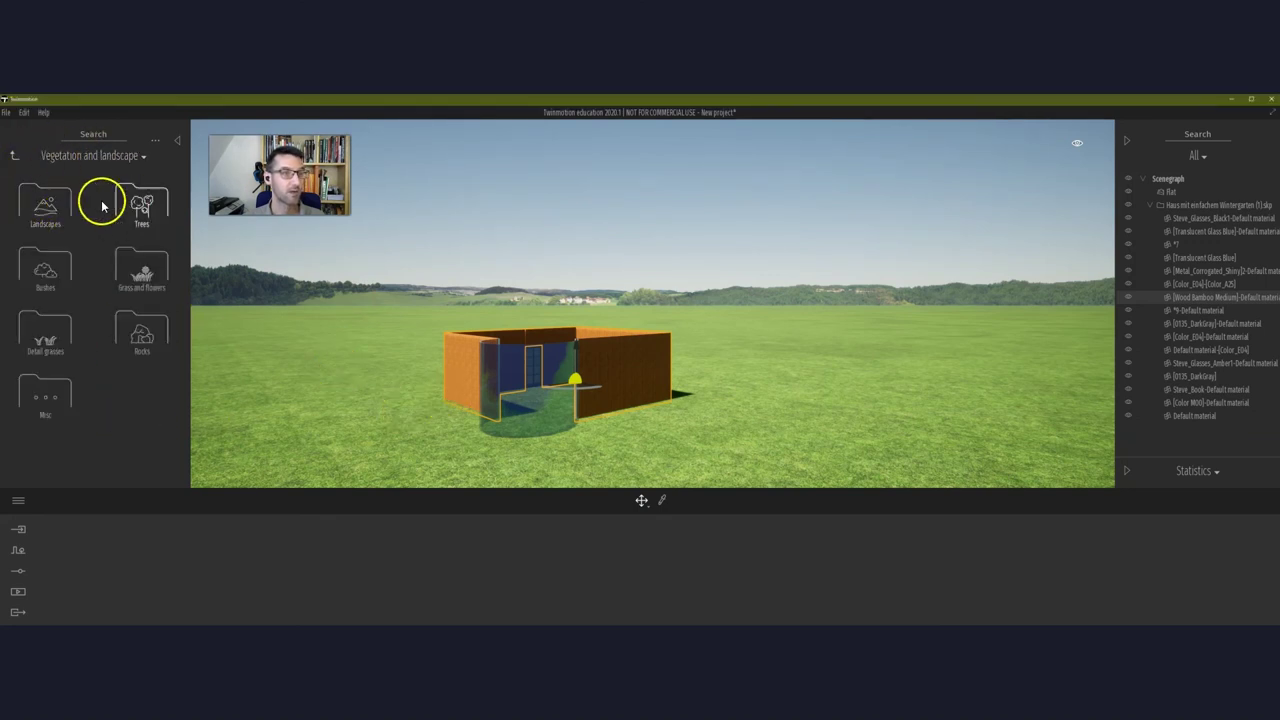
left_click(15, 156)
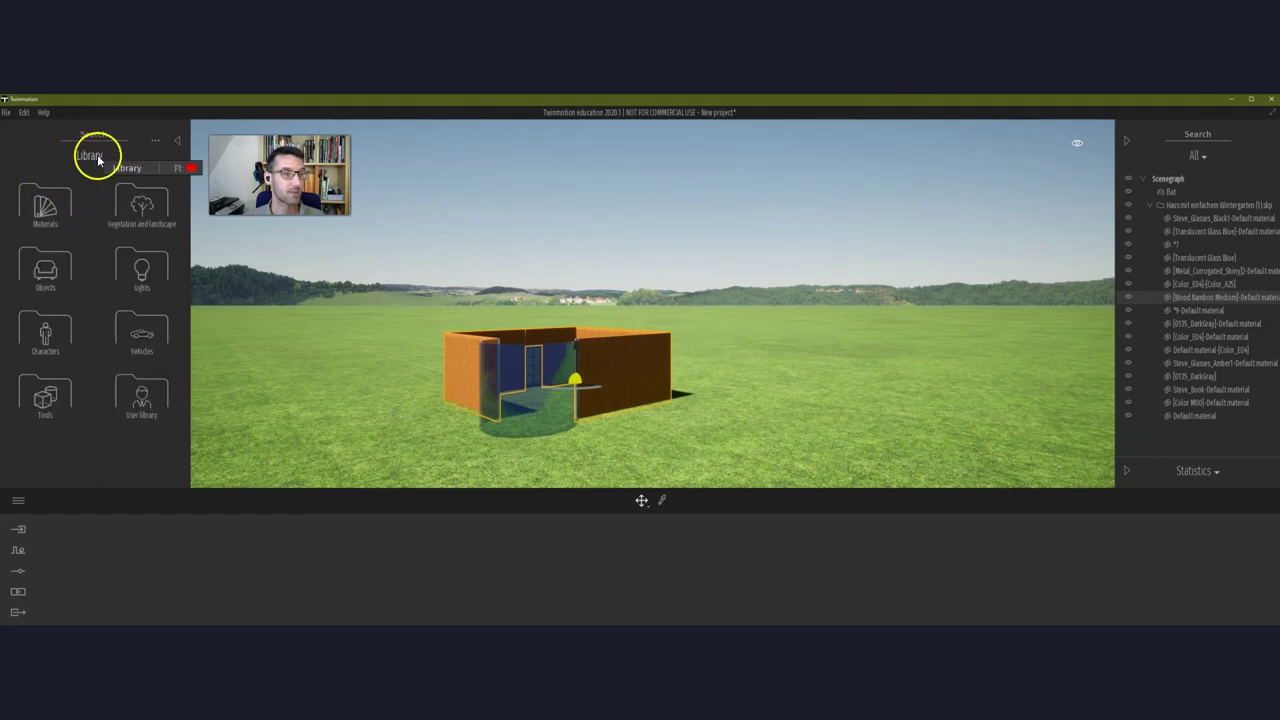
left_click(47, 210)
left_click(104, 213)
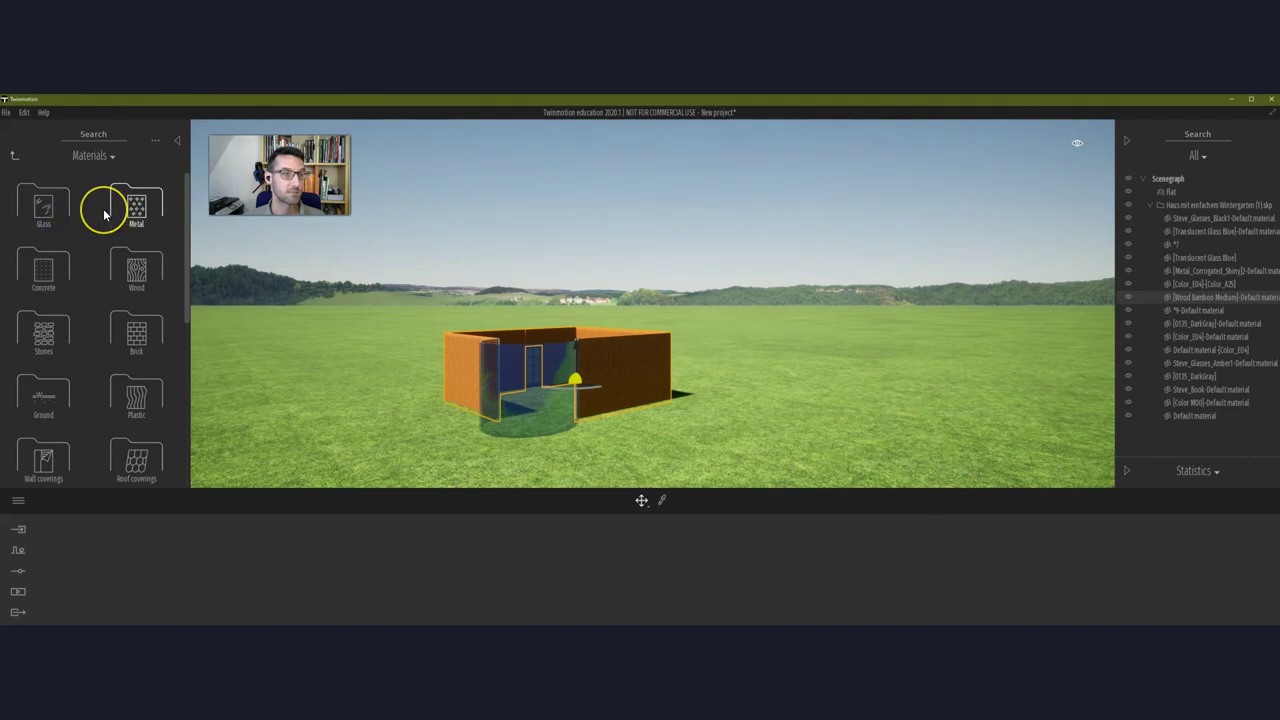
left_click(136, 265)
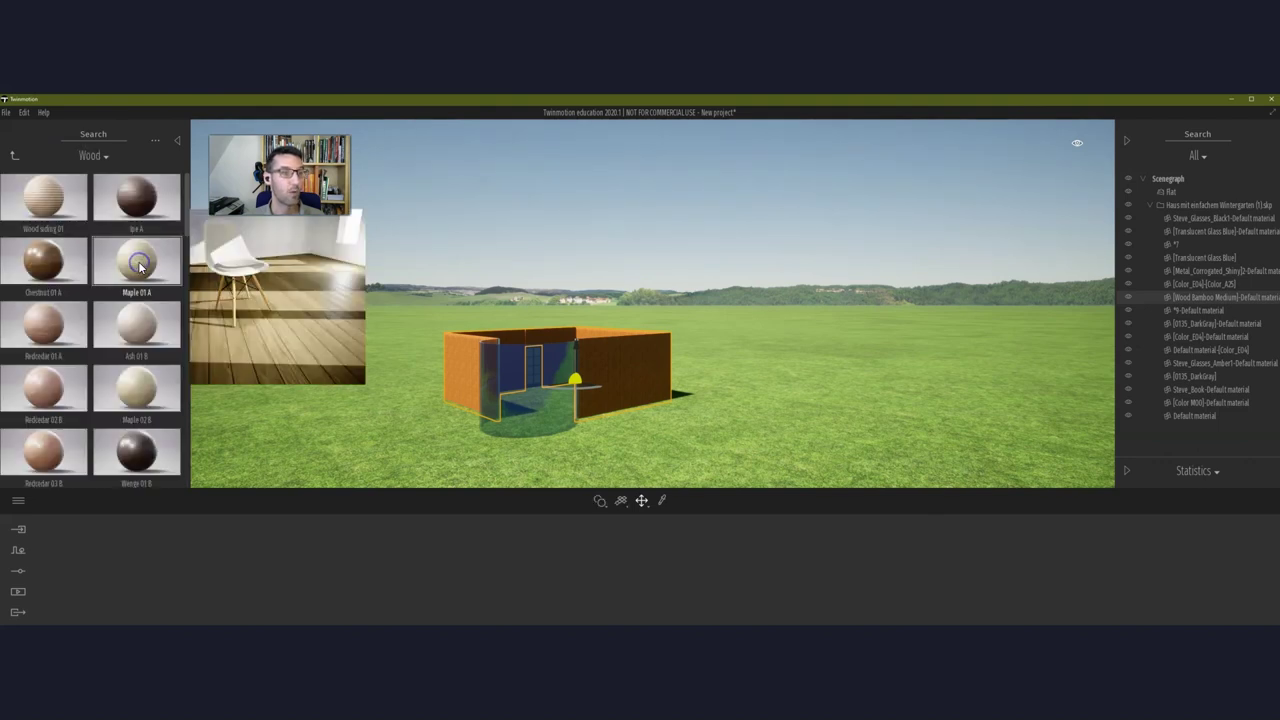
Preview woods such as Maple 01 A, then drag Maple 03 C onto the house walls
left_click(116, 278)
scroll(110, 368, "down", 2)
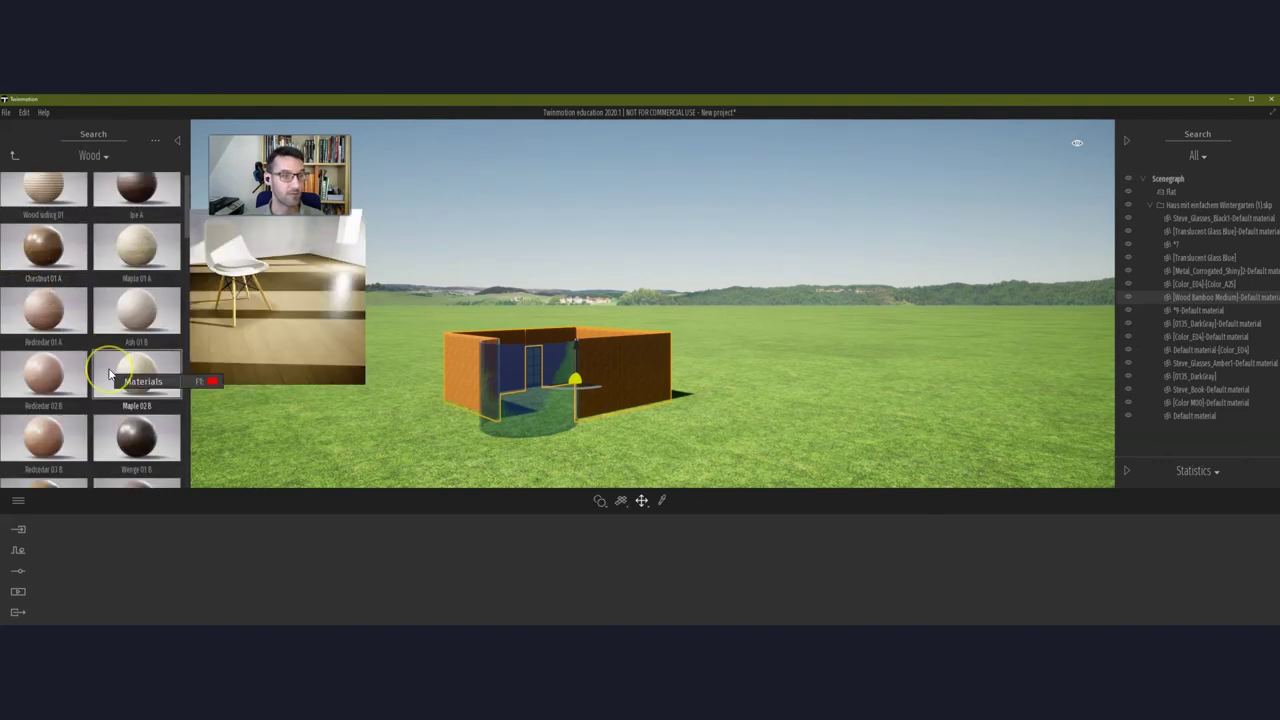
scroll(110, 373, "down", 1)
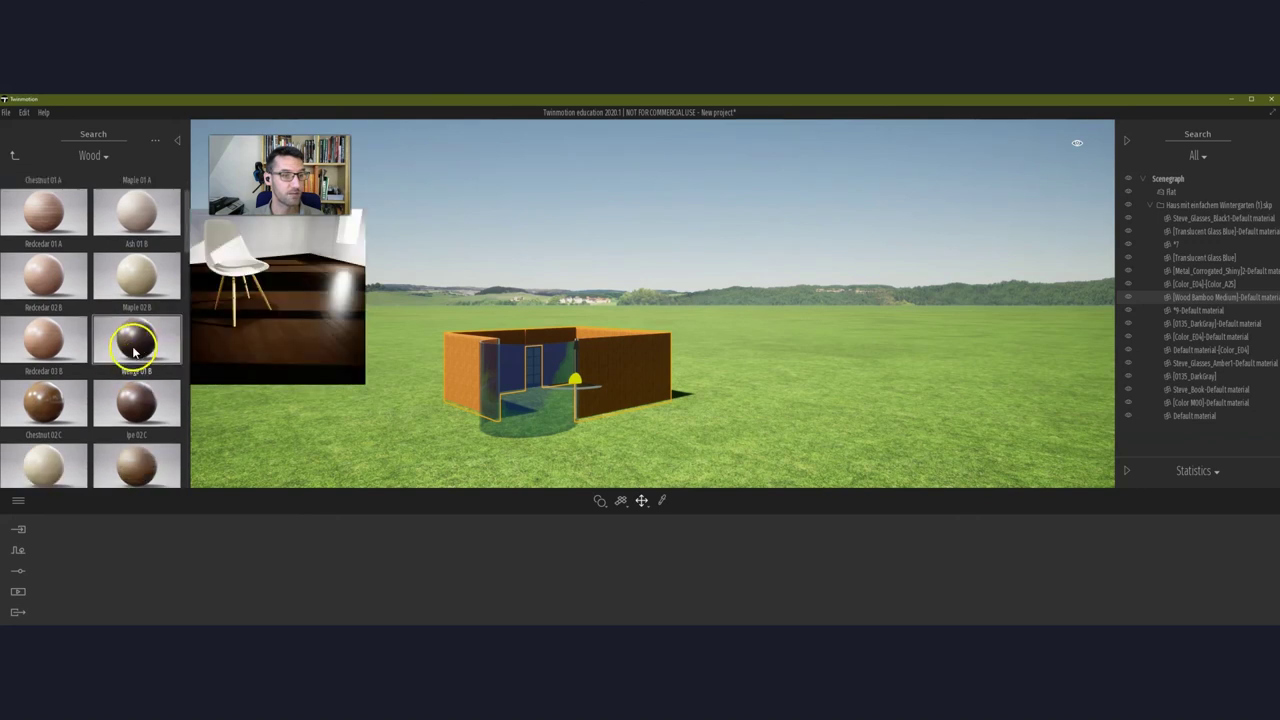
left_click(135, 400)
scroll(140, 405, "down", 2)
scroll(100, 395, "down", 1)
left_click(62, 386)
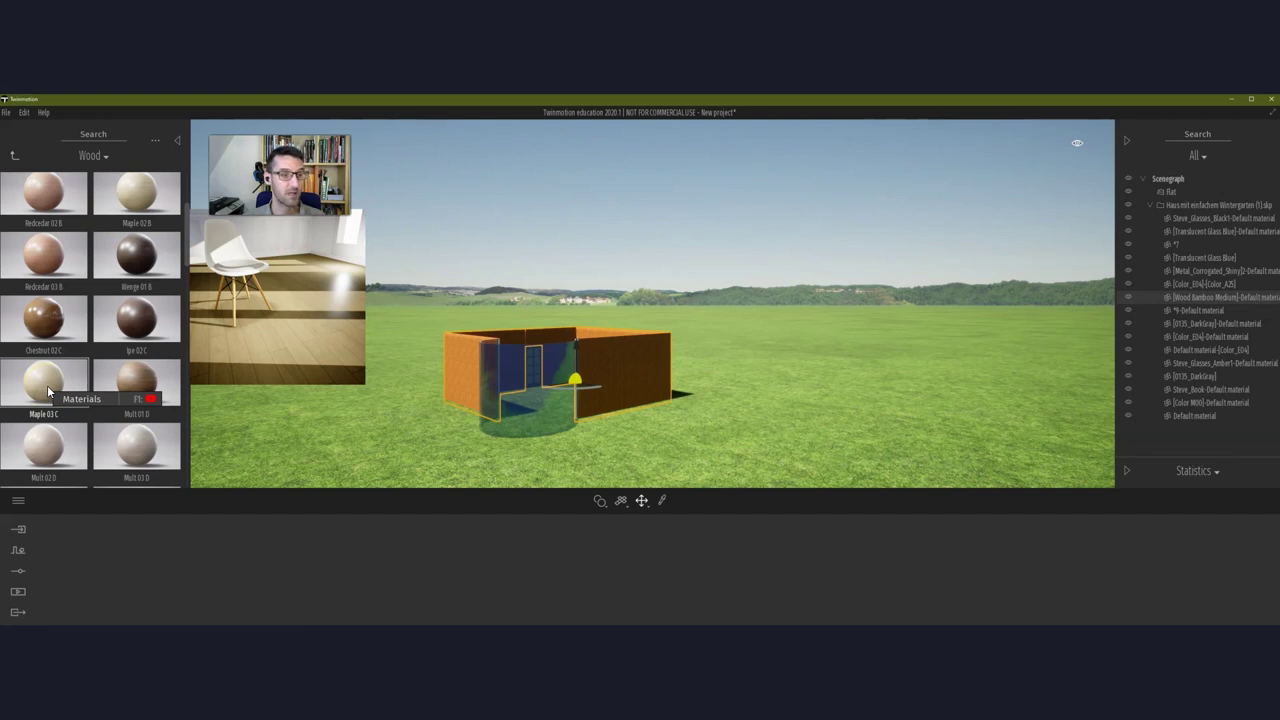
left_click_drag(48, 392, 382, 377)
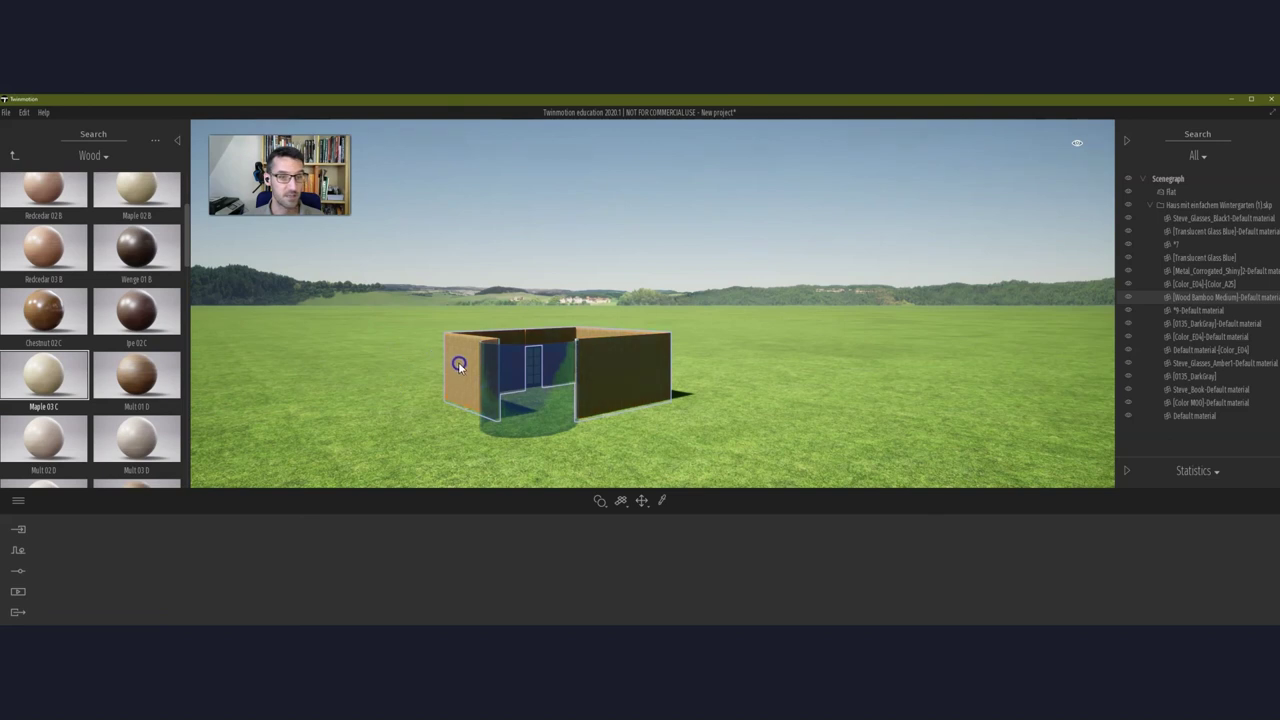
left_click_drag(466, 368, 466, 368)
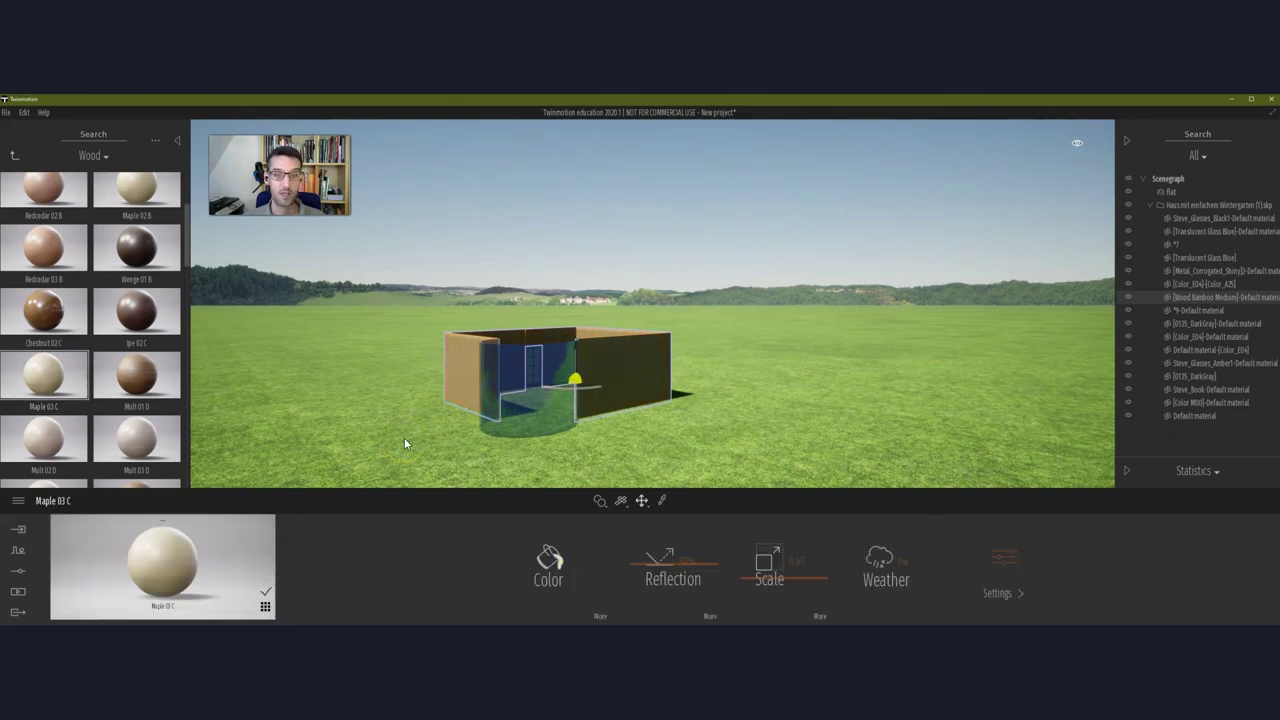
Drag the dark Mult 05 D wood from further down the Wood list onto the walls
scroll(135, 375, "down", 2)
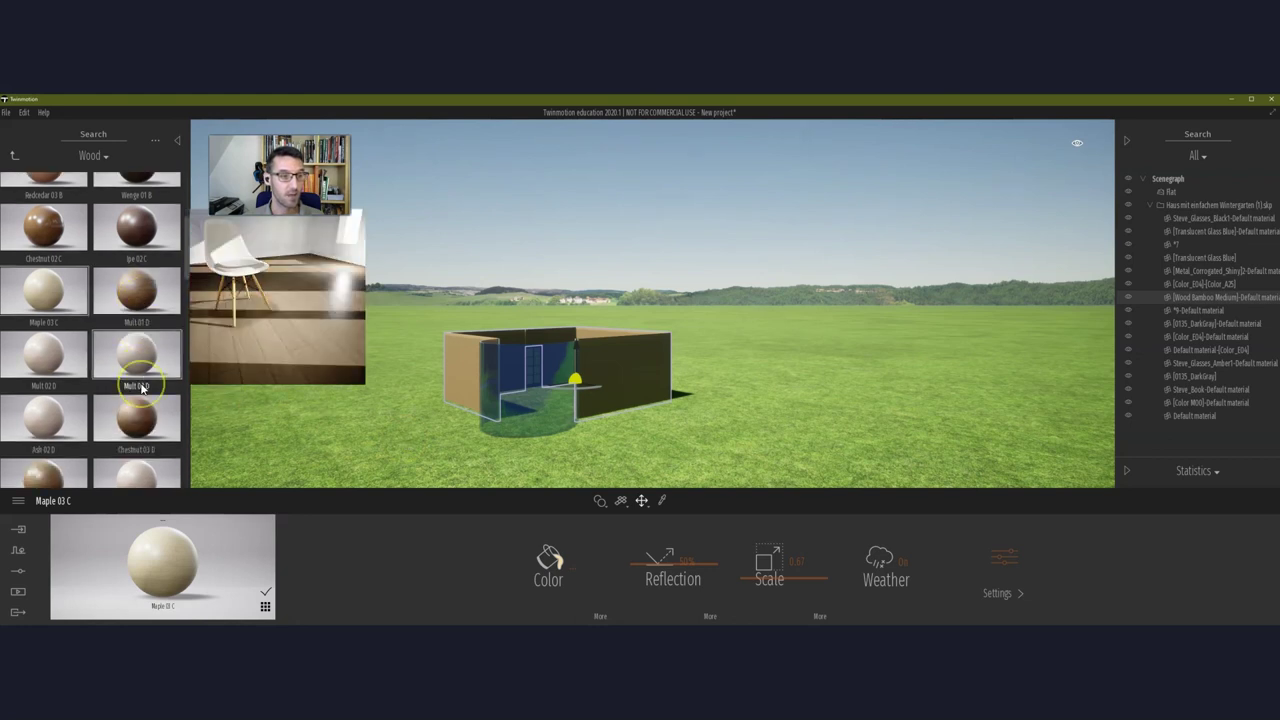
scroll(135, 390, "down", 2)
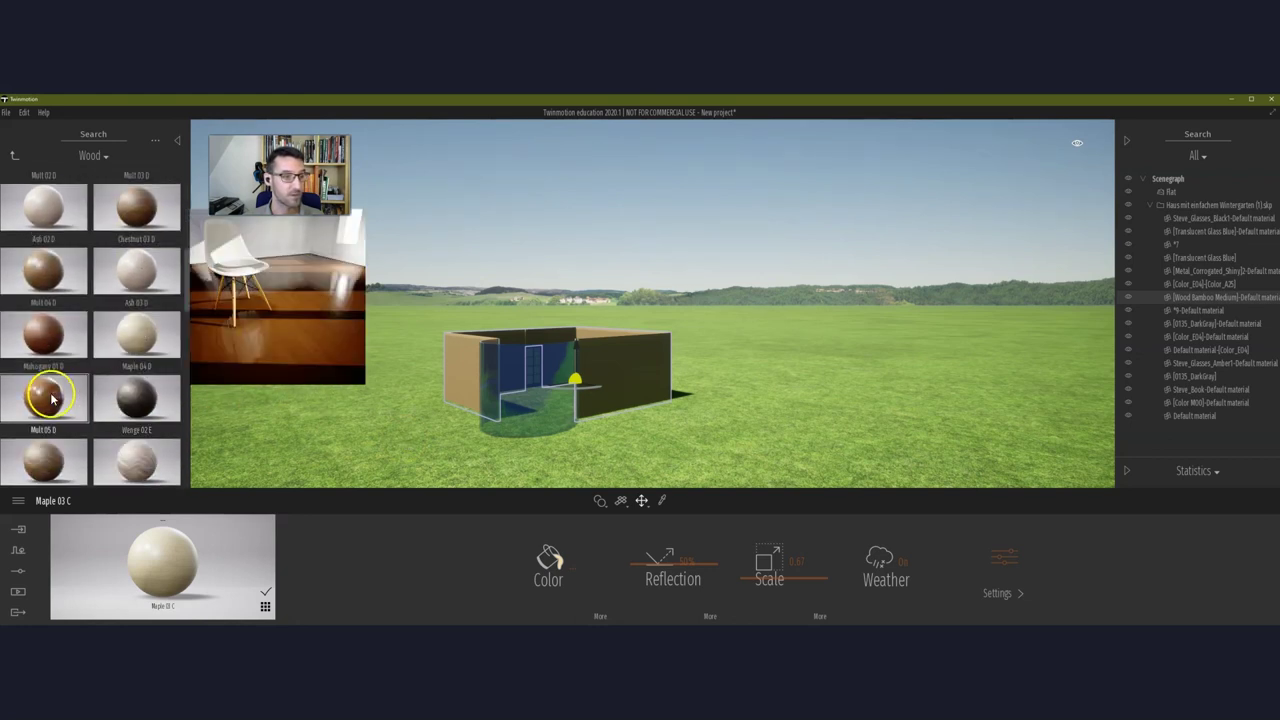
left_click_drag(51, 398, 468, 381)
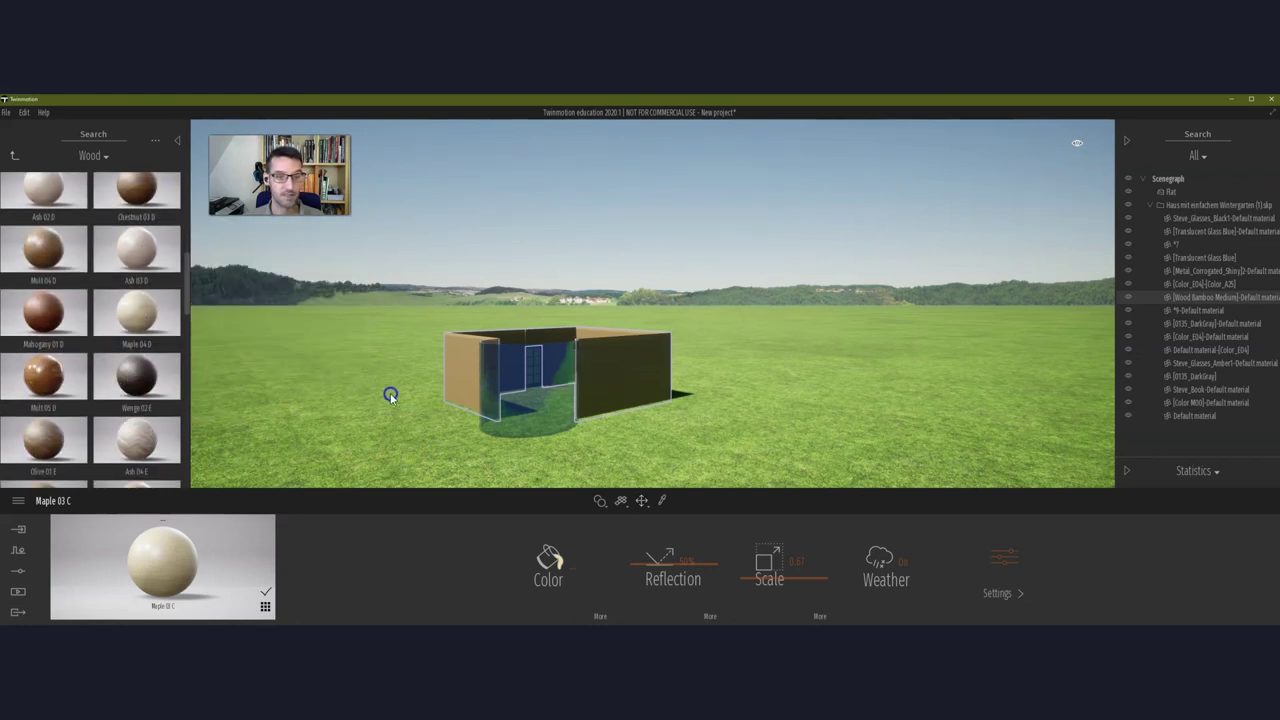